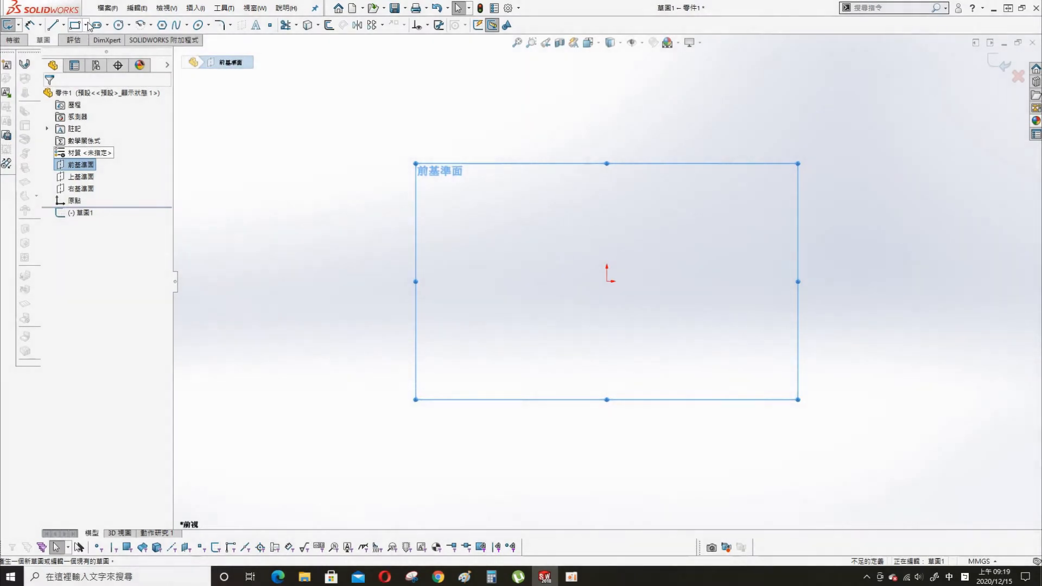
Sketch a center rectangle from the origin, about 133 mm wide and 113 mm high, on the front plane (前基準面).
click(85, 25)
click(103, 46)
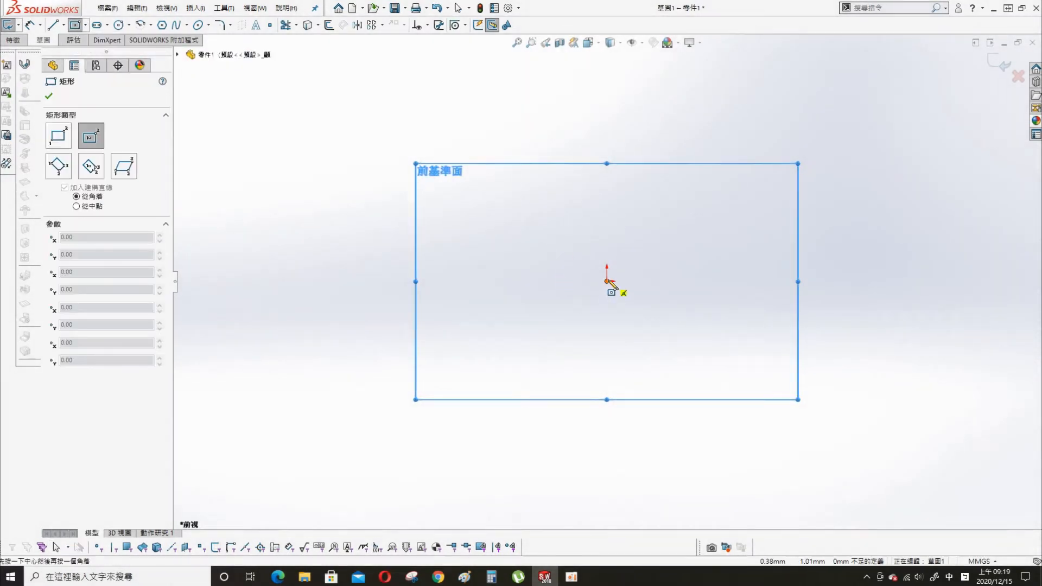
click(607, 281)
click(465, 160)
key(Escape)
Make the rectangle's upper and left edges equal in length.
click(557, 160)
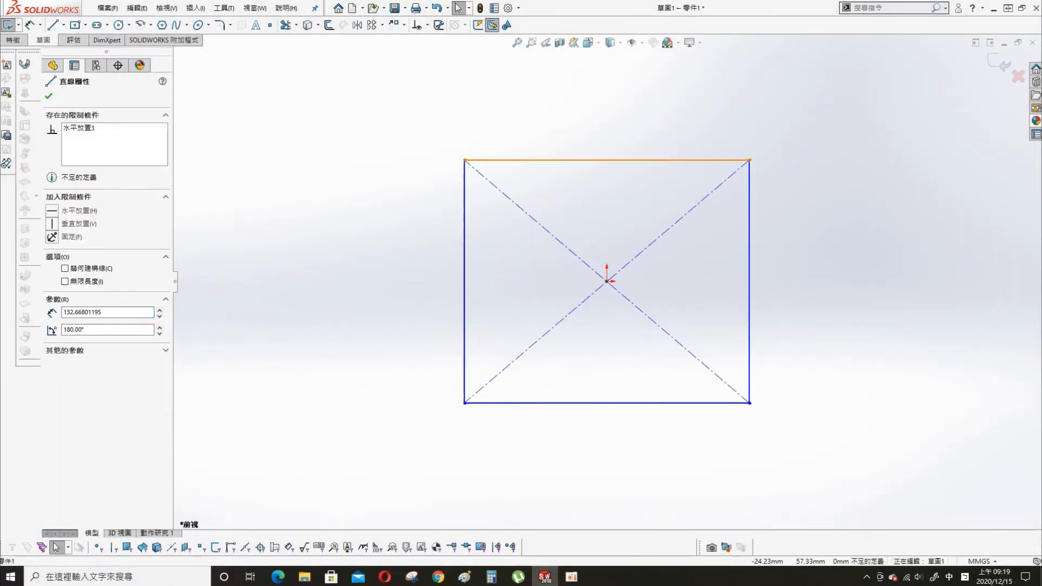
click(465, 245)
ctrl+click(466, 243)
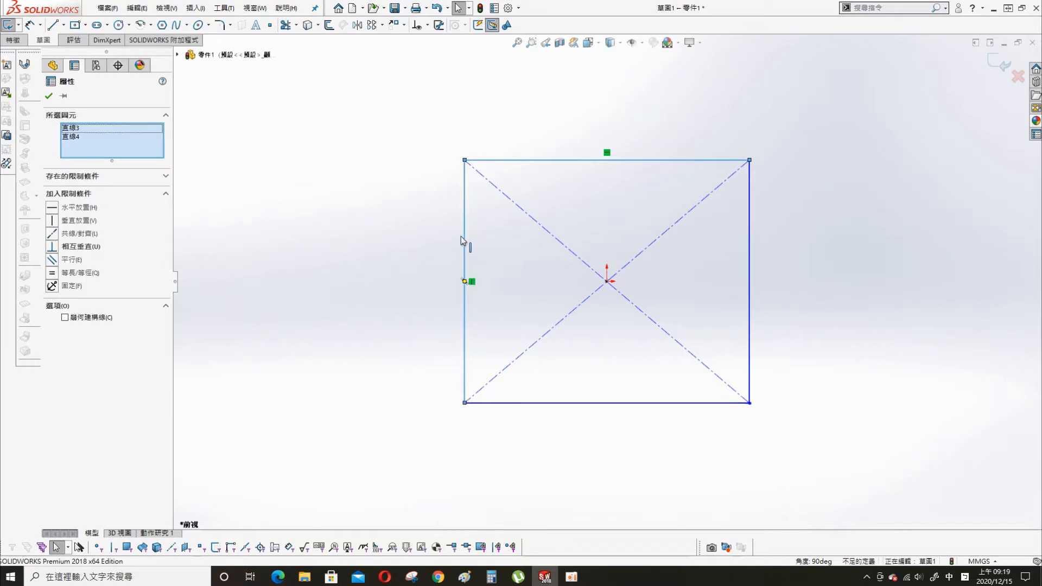
click(52, 273)
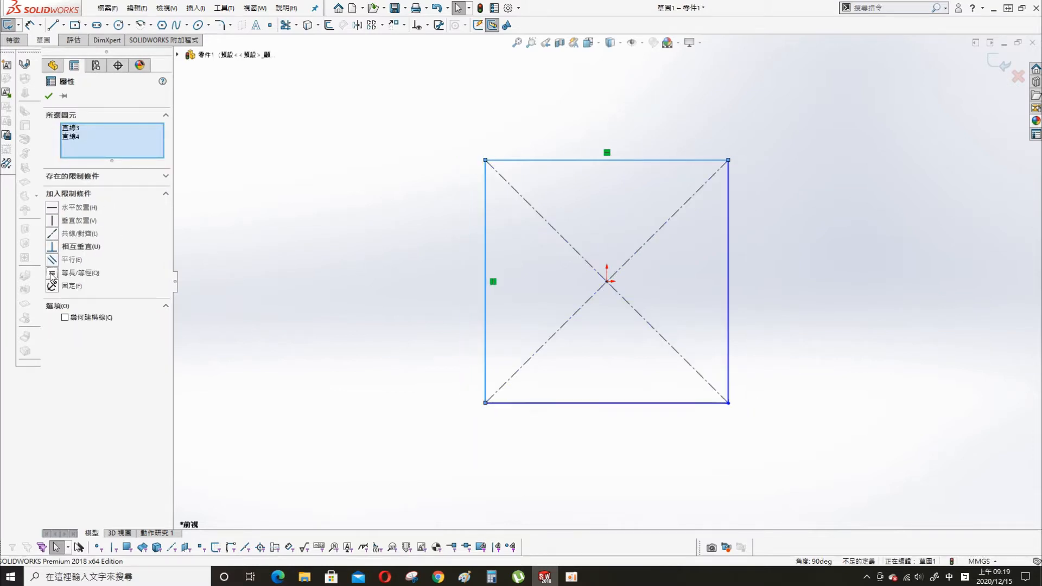
click(49, 97)
Dimension the square's upper edge and set it to 100 mm.
key(s)
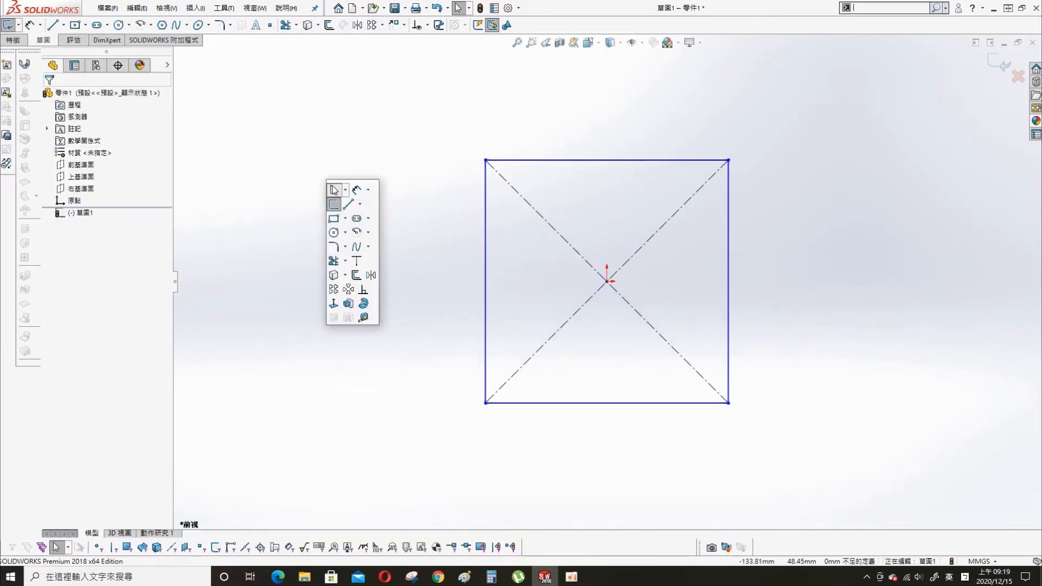
click(333, 191)
click(597, 160)
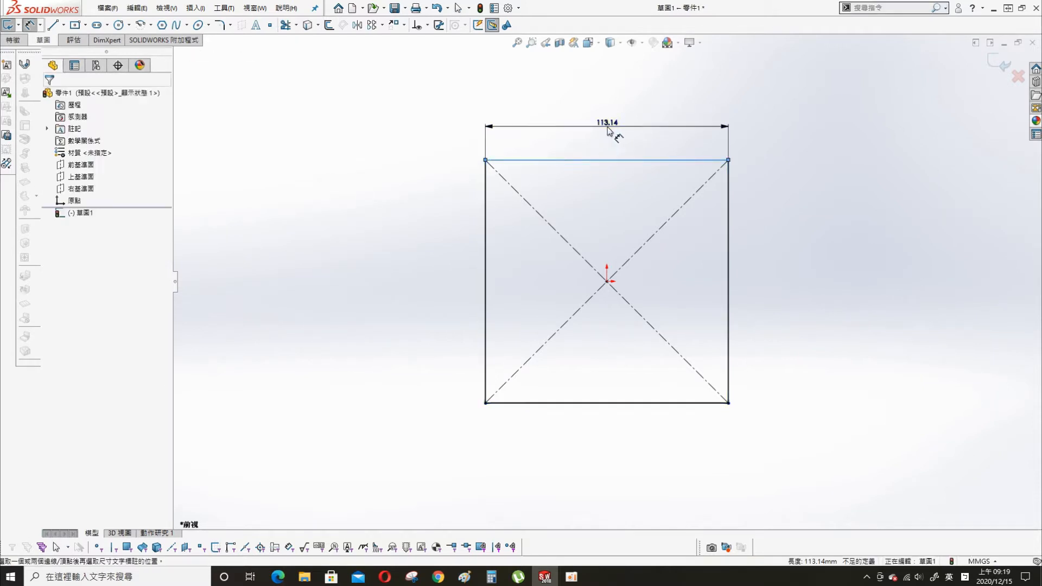
click(613, 108)
text(100)
key(Return)
Extrude the square sketch into a solid plate.
key(s)
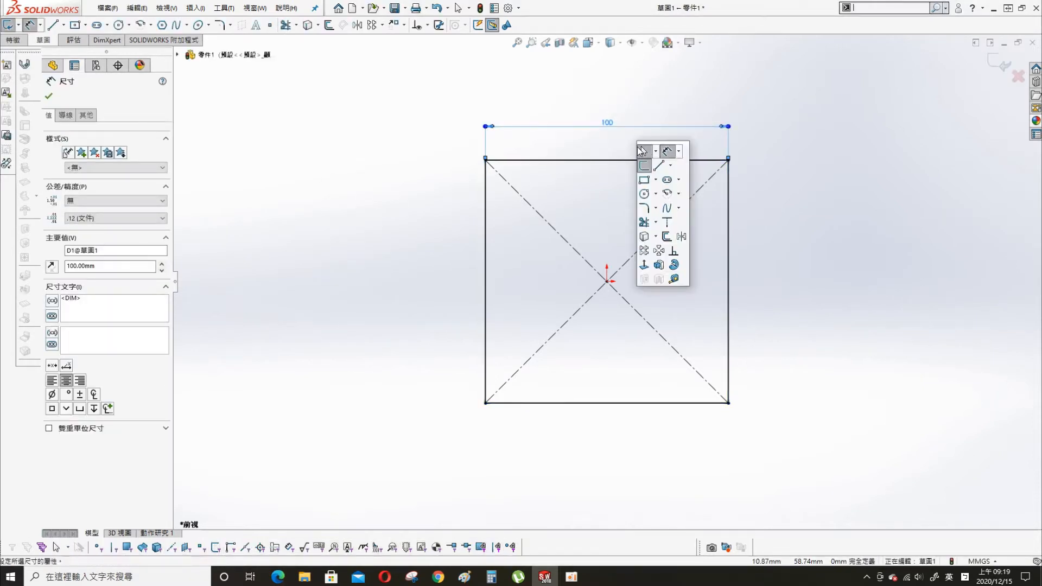
click(659, 265)
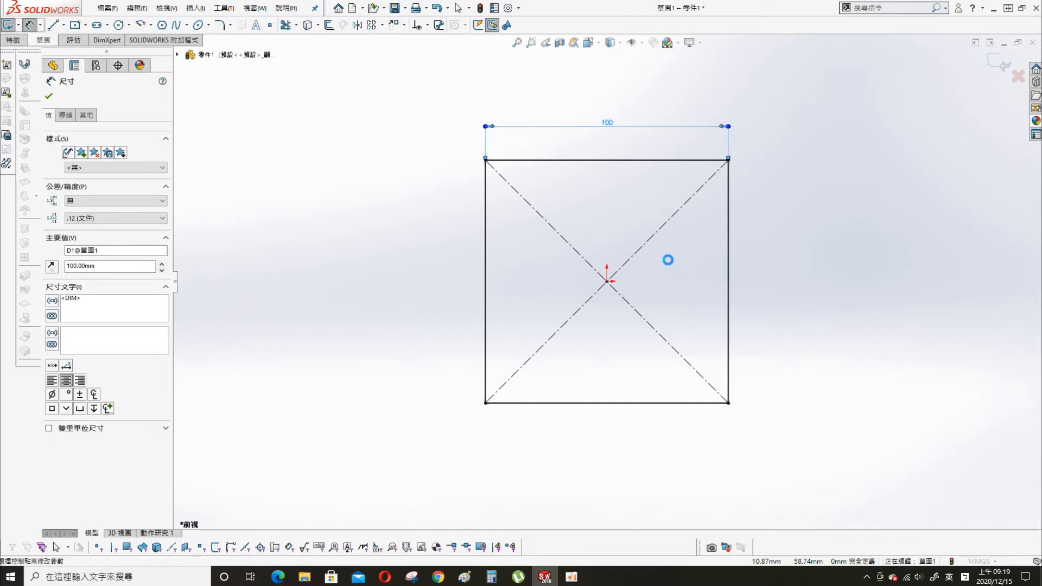
click(48, 96)
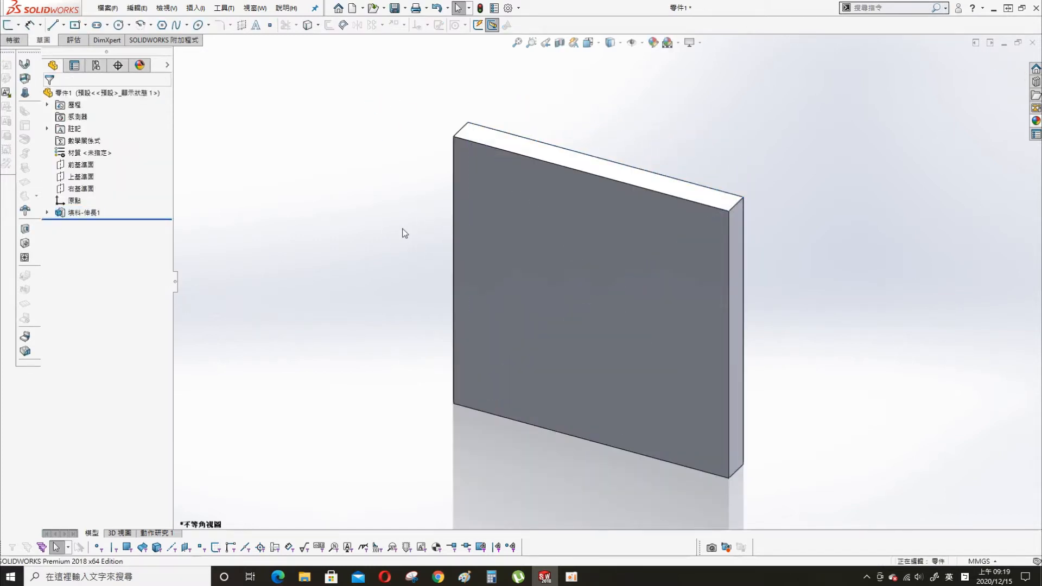
Apply a pink color appearance (RGB 255, 135, 244) to the whole part.
right_click(98, 95)
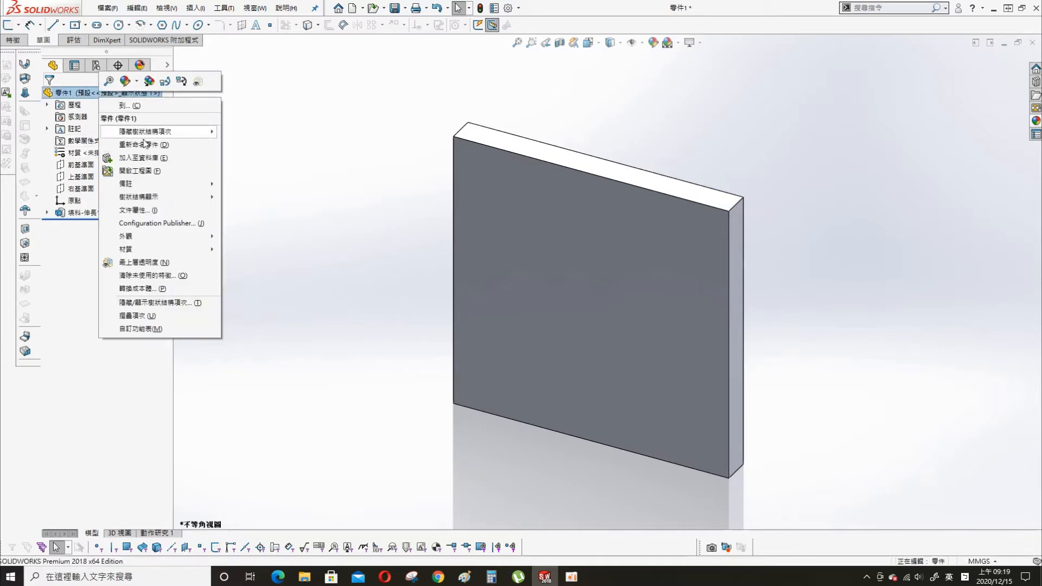
mouse_move(155, 236)
click(248, 237)
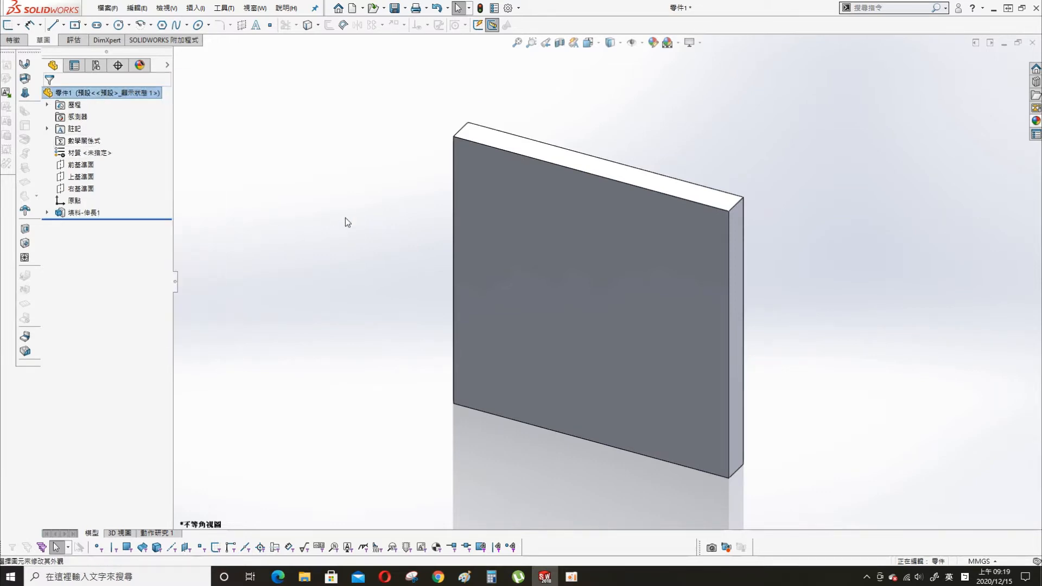
click(143, 356)
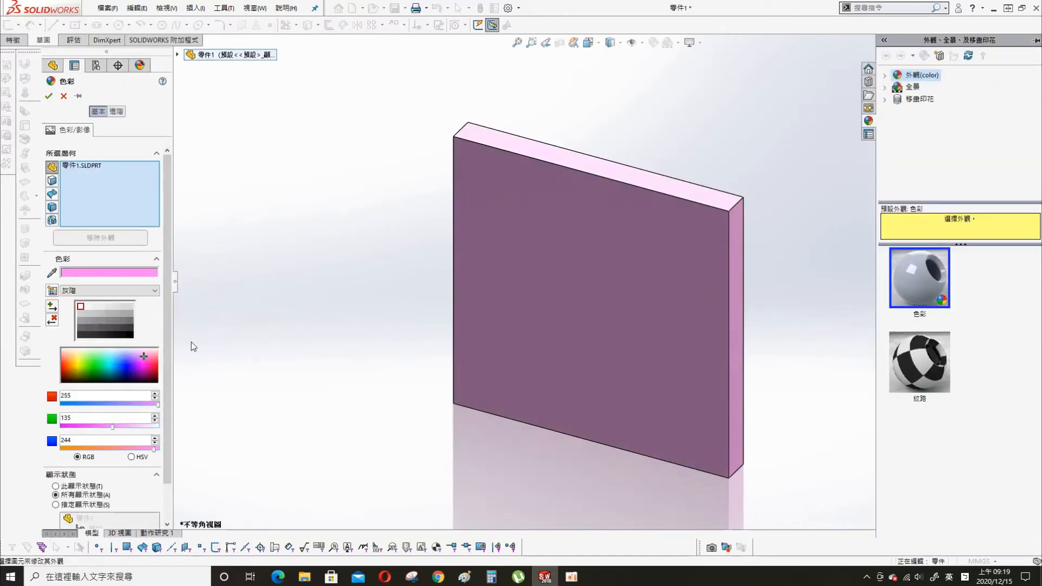
click(48, 96)
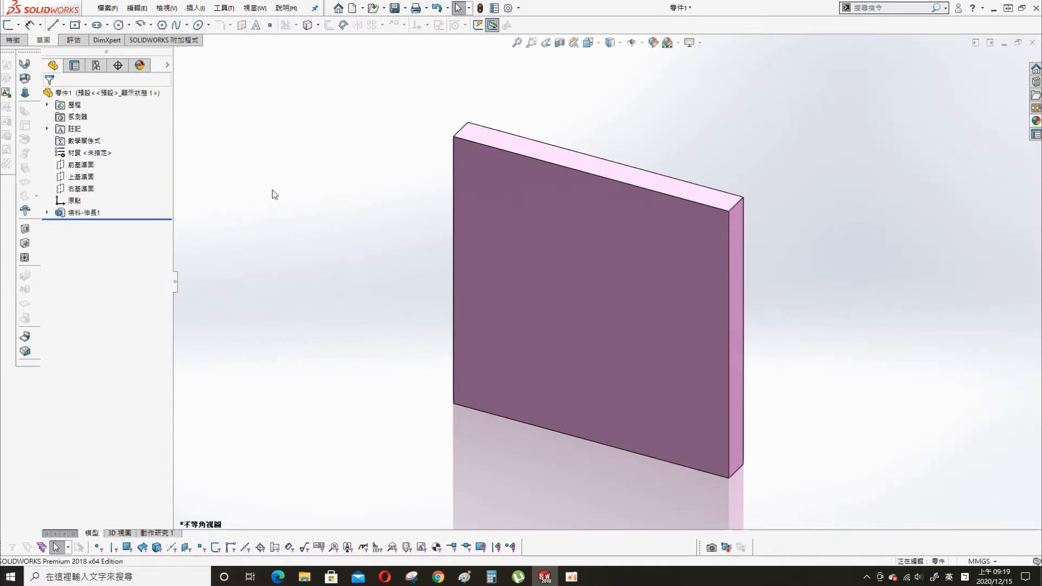
Save the part as bkt in the folder 練習 > 可變長度收尾彈簧 on drive D.
key(ctrl+s)
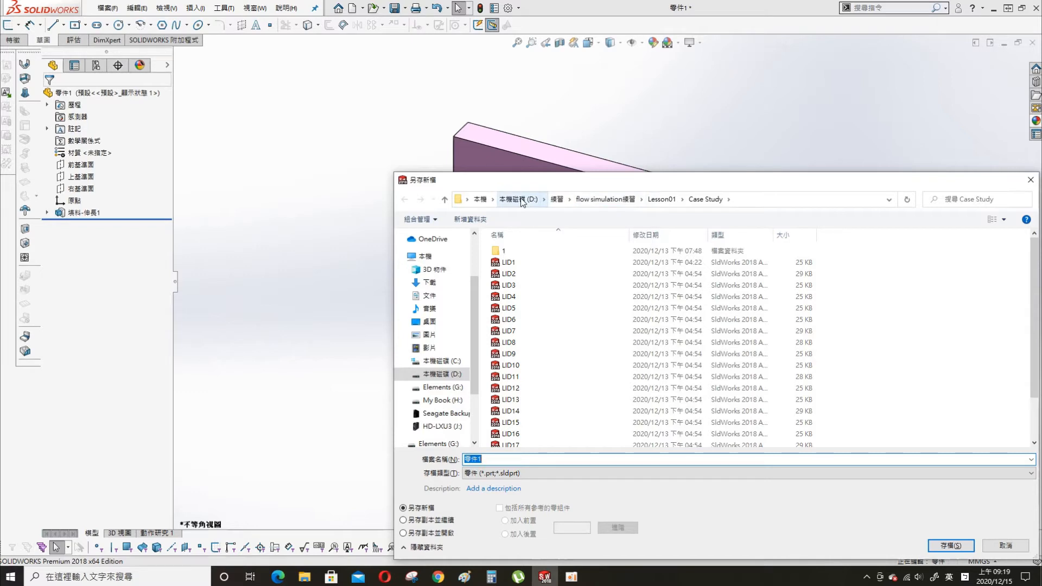
click(557, 200)
double_click(535, 254)
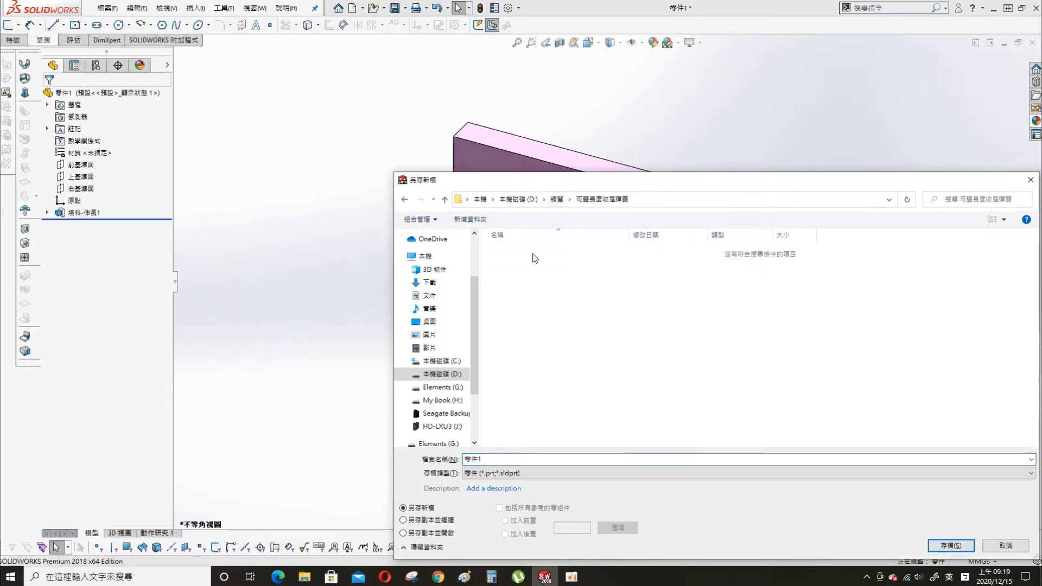
double_click(544, 459)
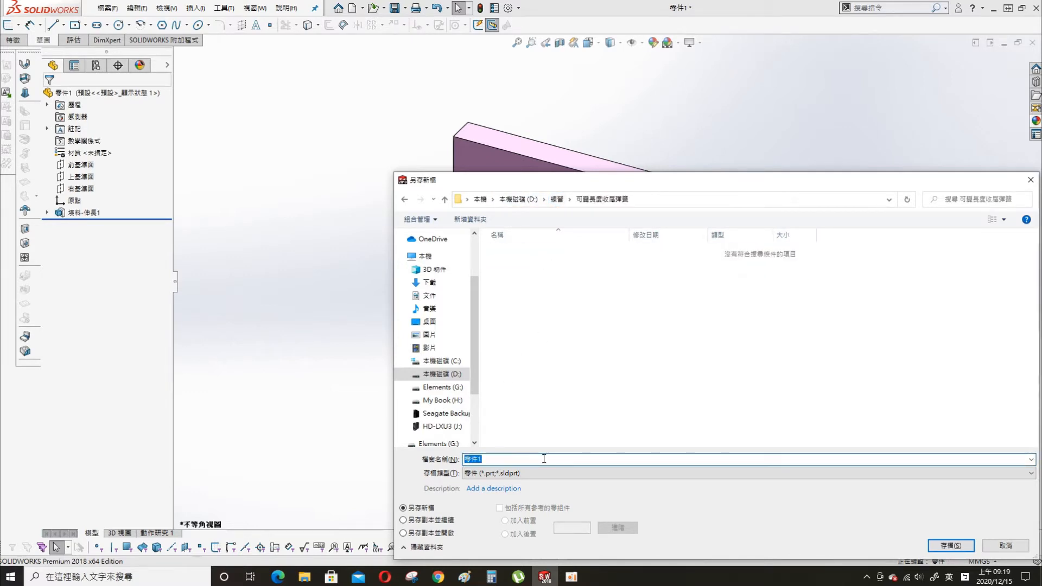
text(bkt)
key(Return)
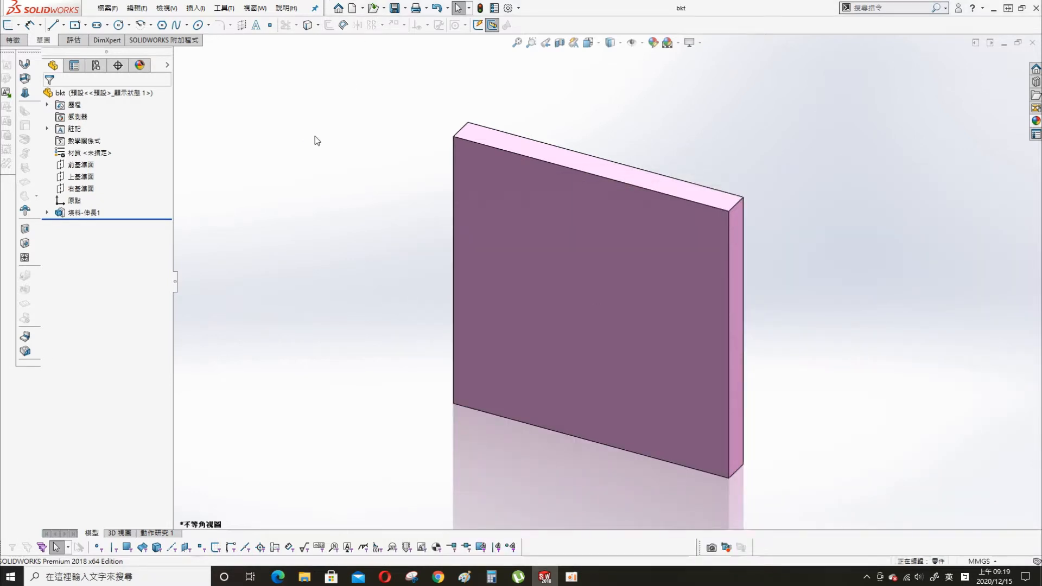
Create a new assembly (組合件) and place the bkt part in it.
click(358, 10)
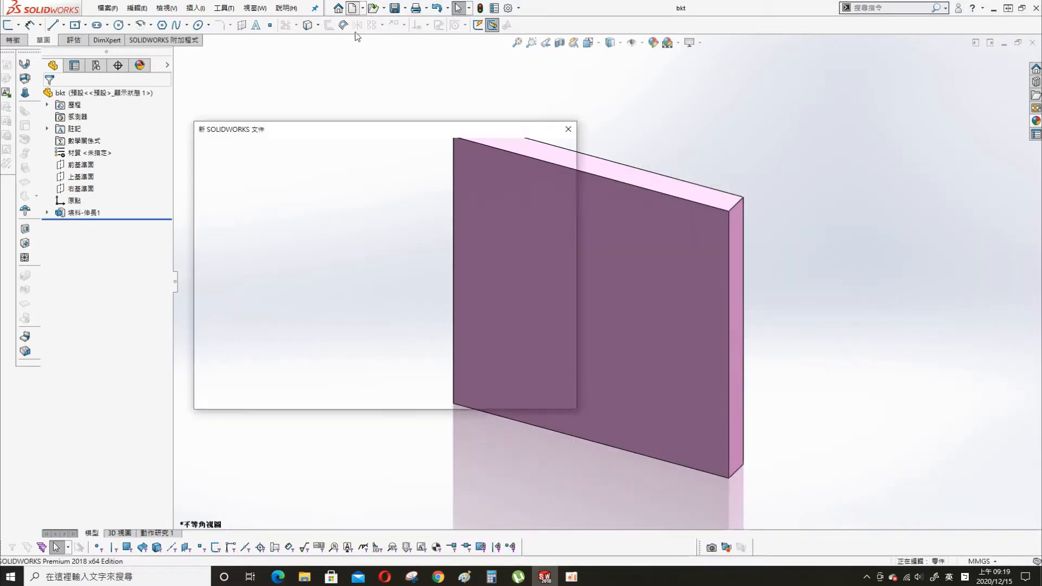
click(305, 170)
double_click(305, 168)
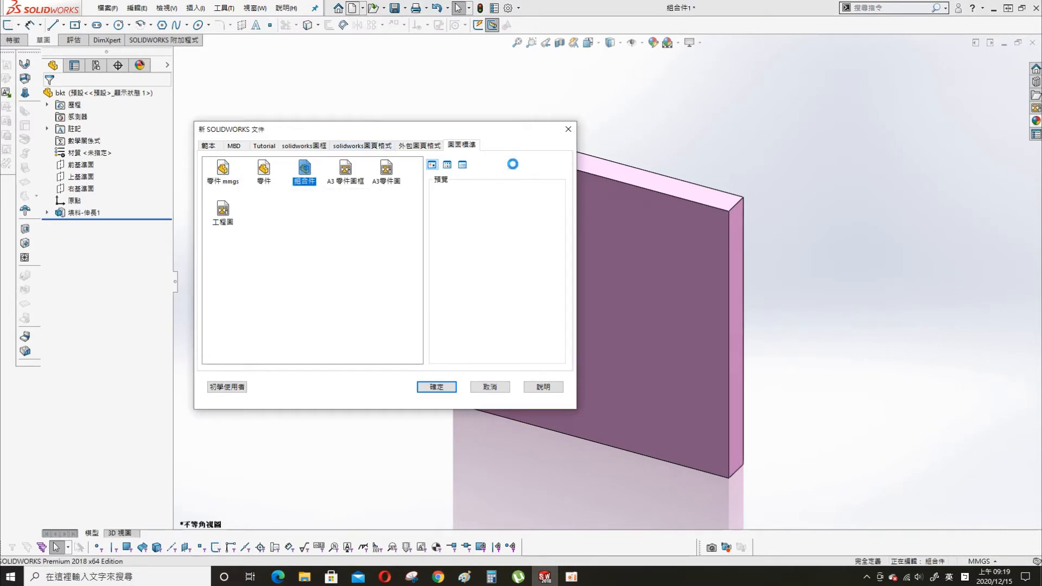
click(36, 213)
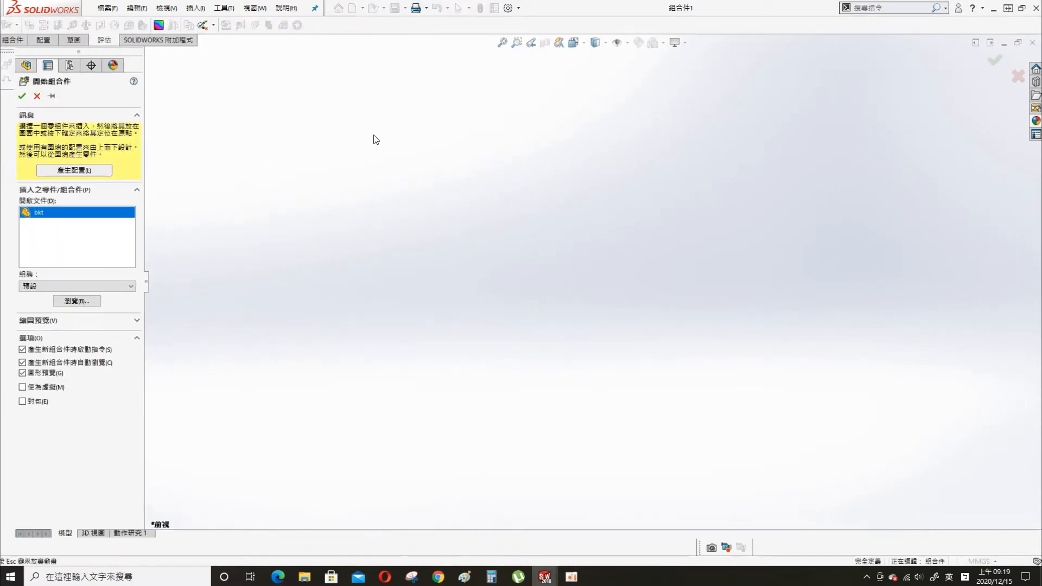
click(613, 251)
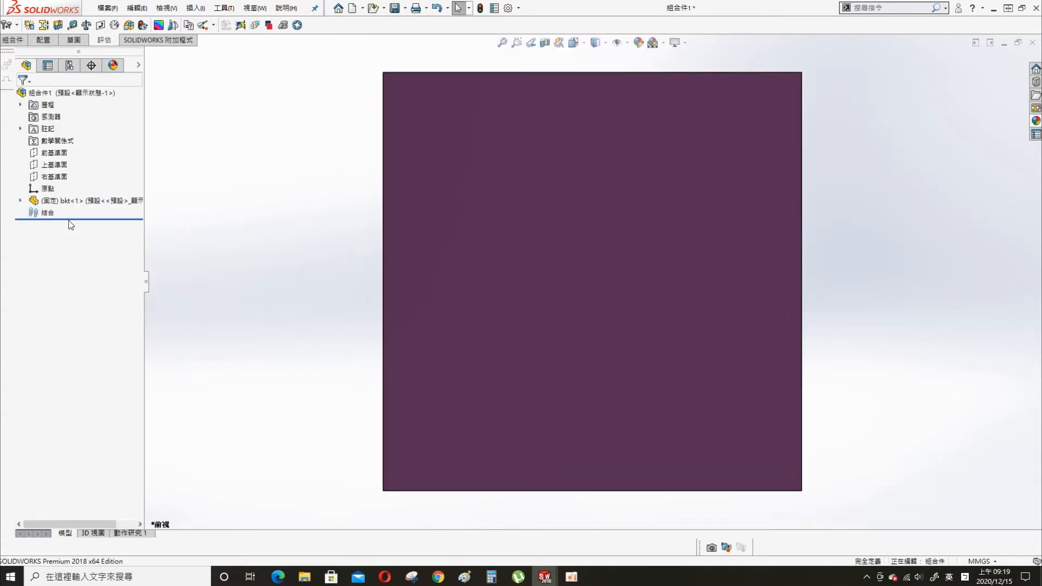
Float the bkt component and mate its front plane (前基準面) coincident with the assembly's front plane.
right_click(90, 201)
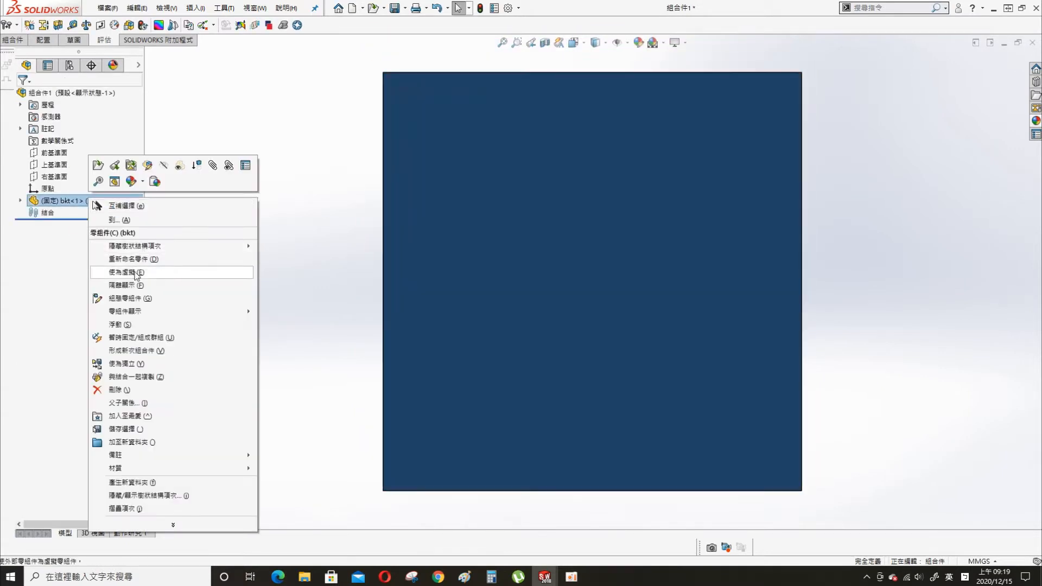
click(120, 324)
click(53, 152)
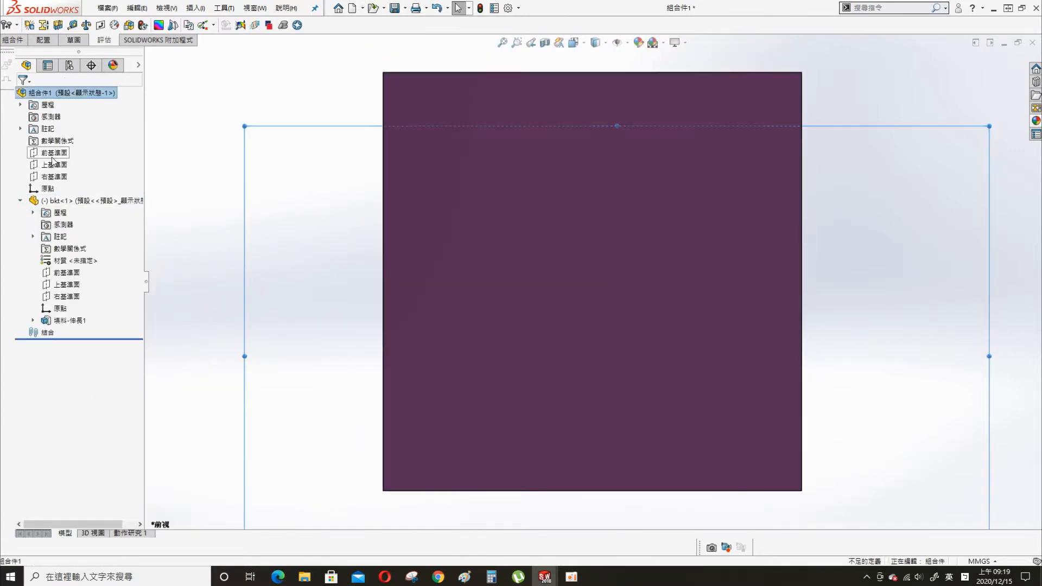
ctrl+click(66, 273)
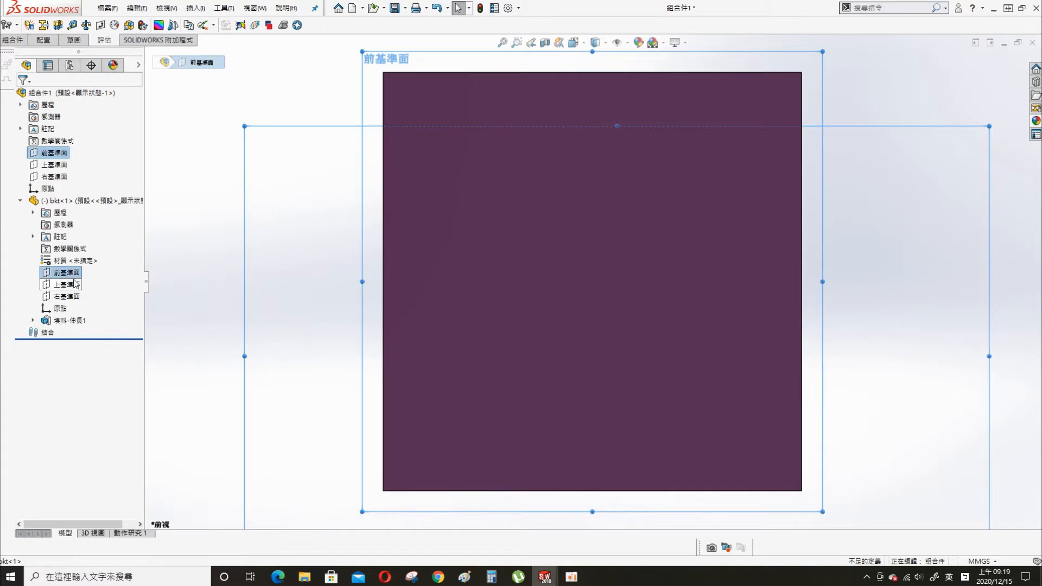
key(s)
click(204, 283)
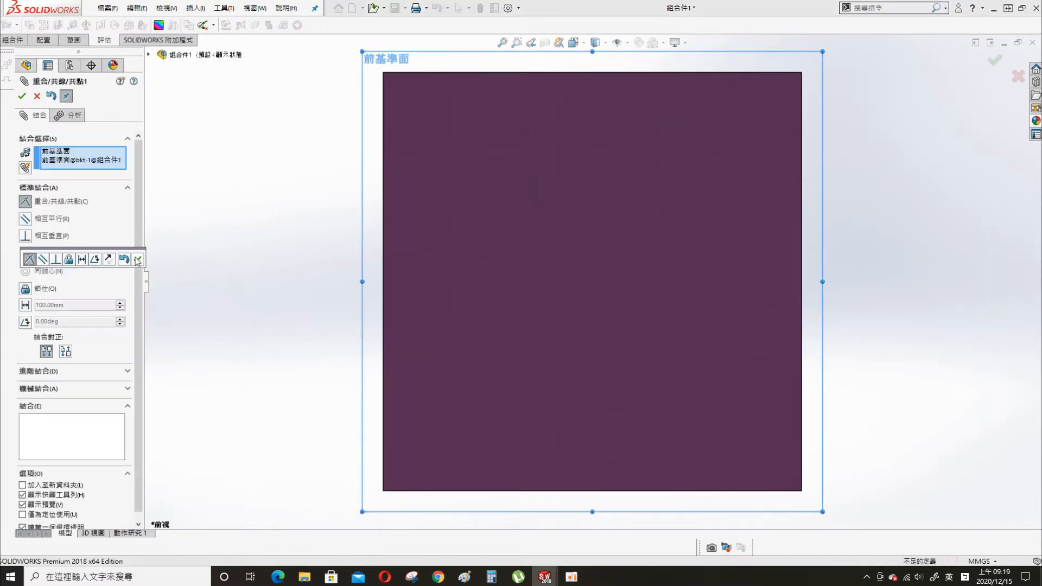
click(138, 260)
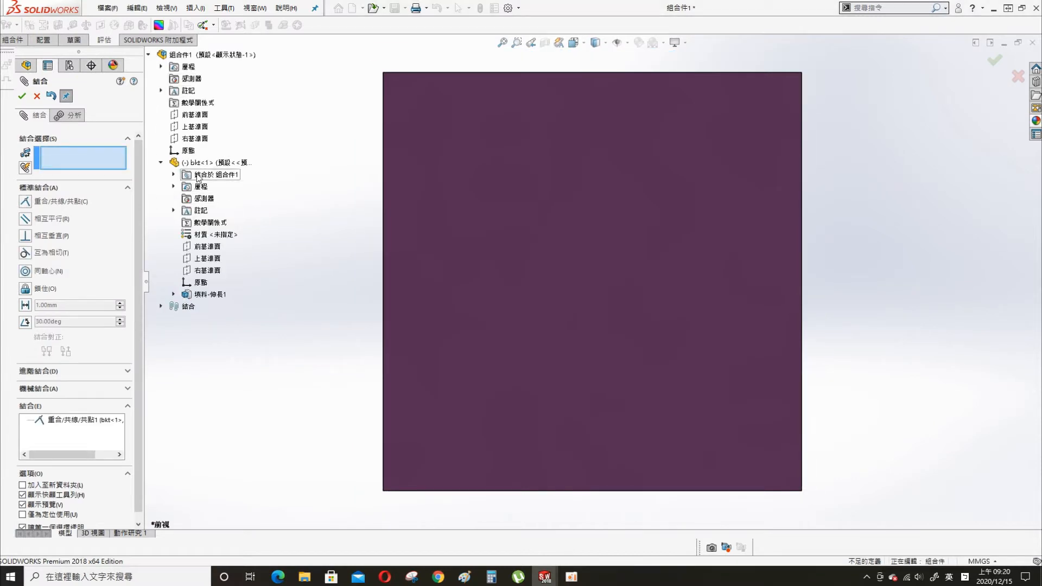
Mate bkt's top plane (上基準面) and right plane (右基準面) coincident with the assembly's matching planes.
click(195, 127)
click(207, 260)
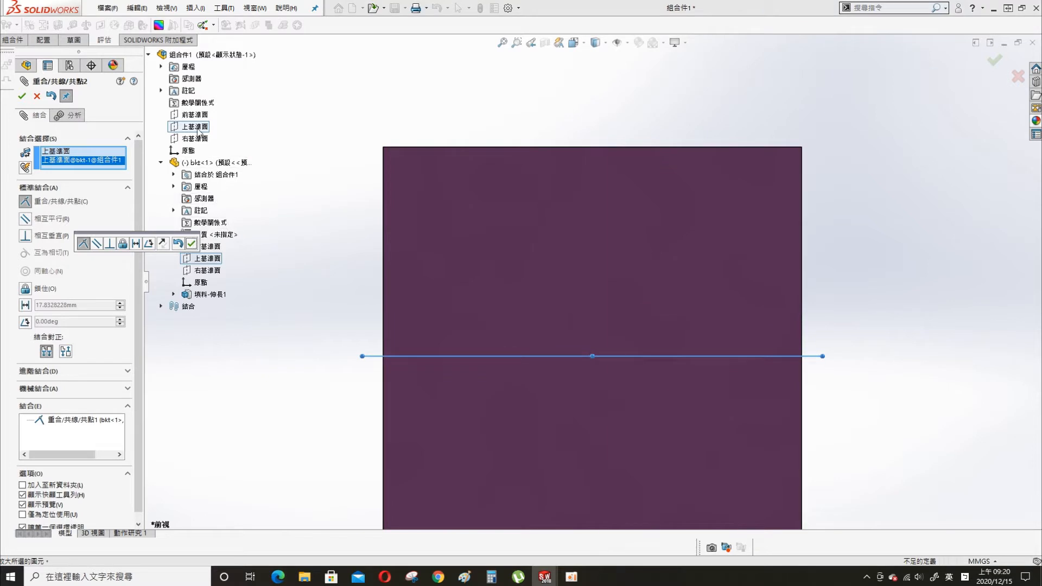
click(191, 243)
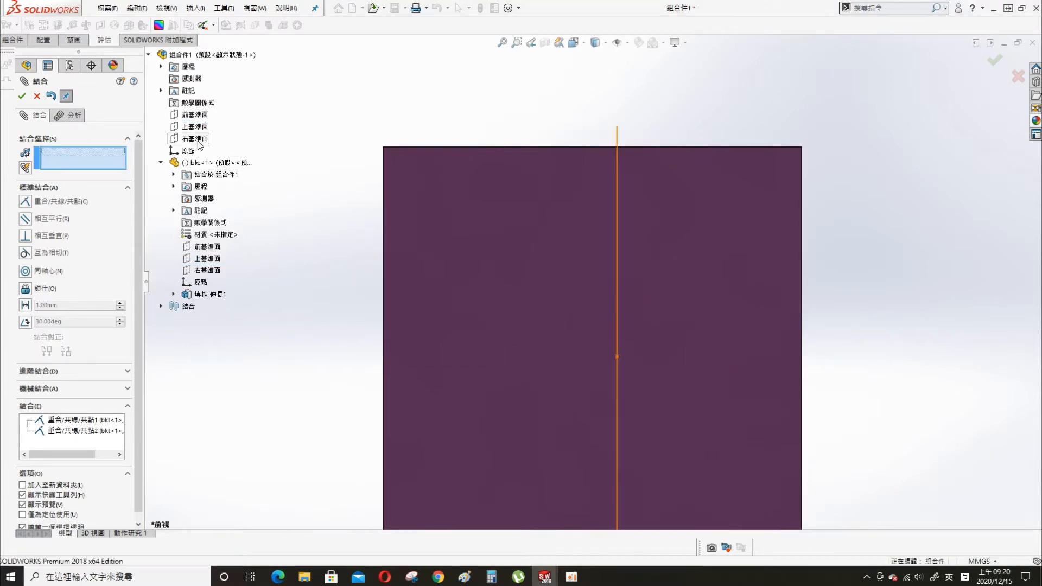
click(196, 140)
click(208, 271)
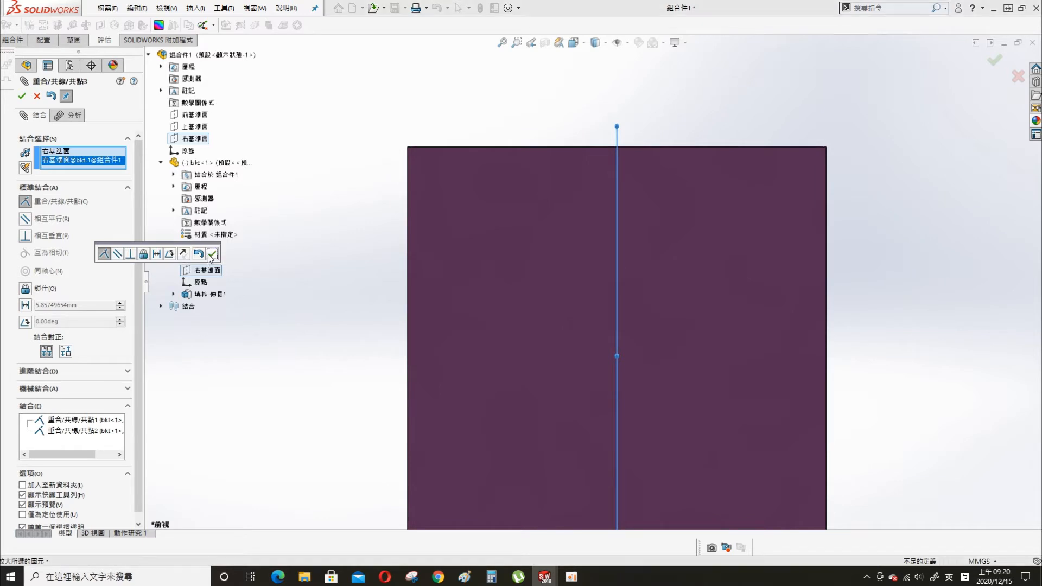
click(210, 255)
scroll(581, 273, up, 5)
middle_drag(580, 277, 509, 282)
click(25, 95)
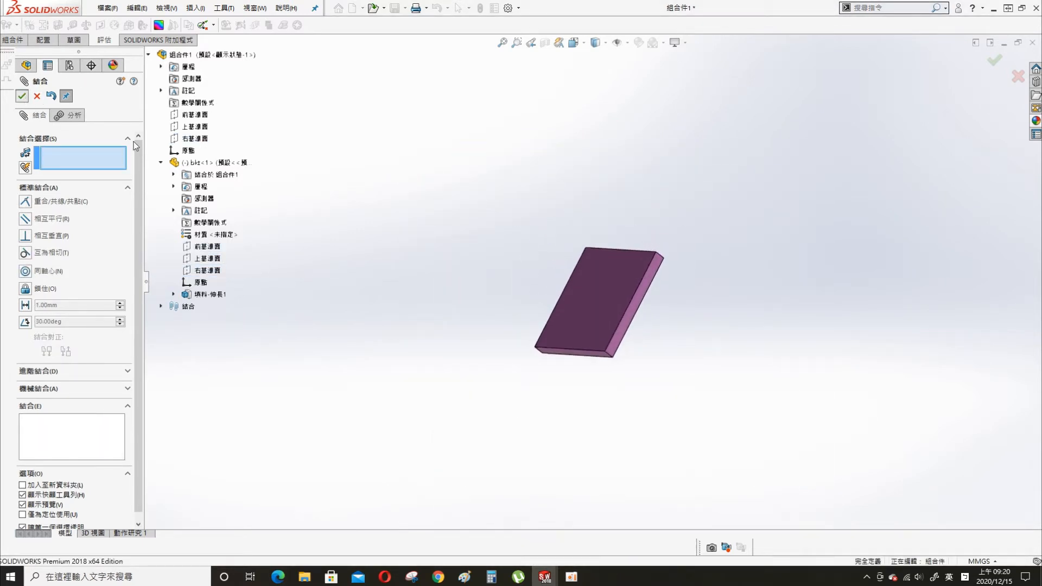
Add a second instance of bkt above the first plate and collapse the first instance's tree node.
drag(84, 197, 564, 139)
click(20, 345)
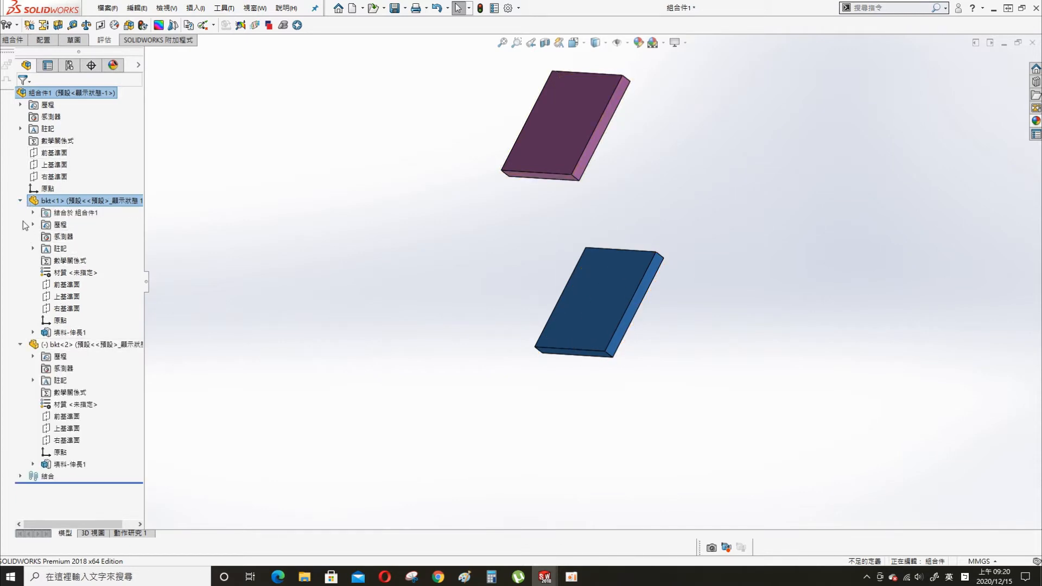
click(20, 200)
Mate the second bkt's top plane (上基準面) coincident with the assembly's top plane.
click(61, 297)
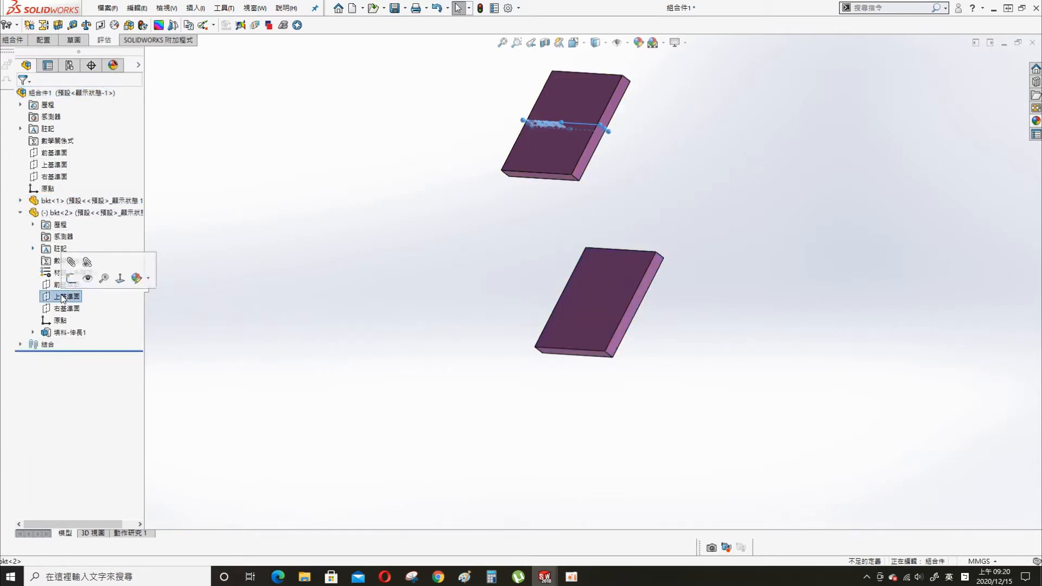
ctrl+click(64, 166)
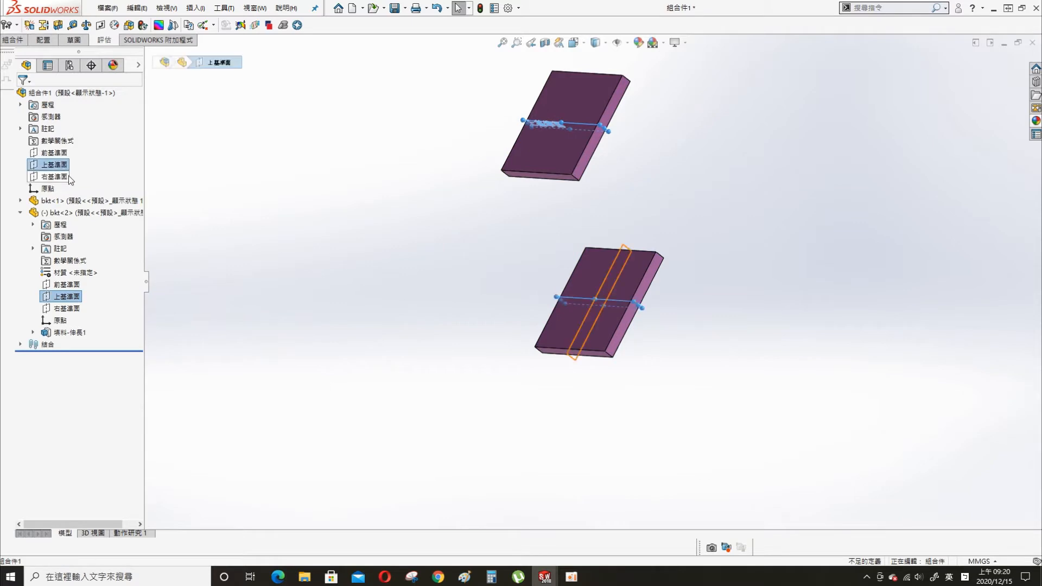
click(198, 192)
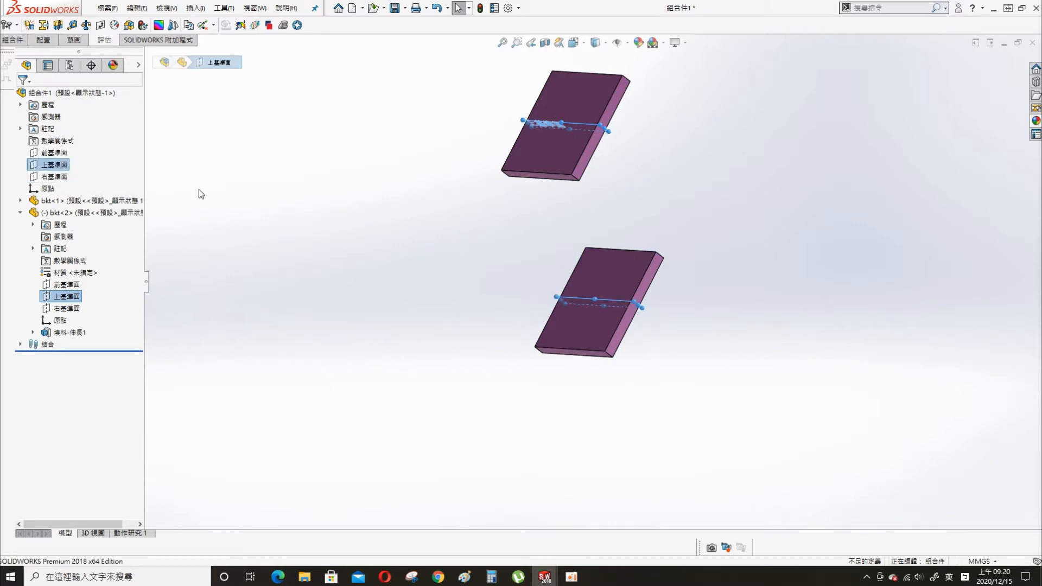
click(260, 134)
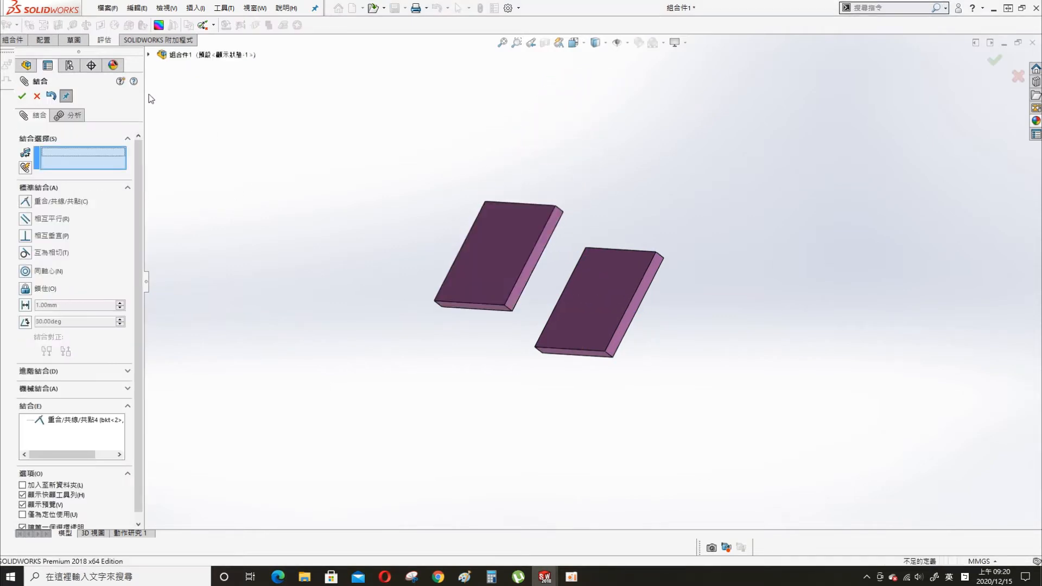
Mate the second bkt's right plane (右基準面) coincident with the assembly's right plane and finish mating.
click(149, 54)
click(195, 138)
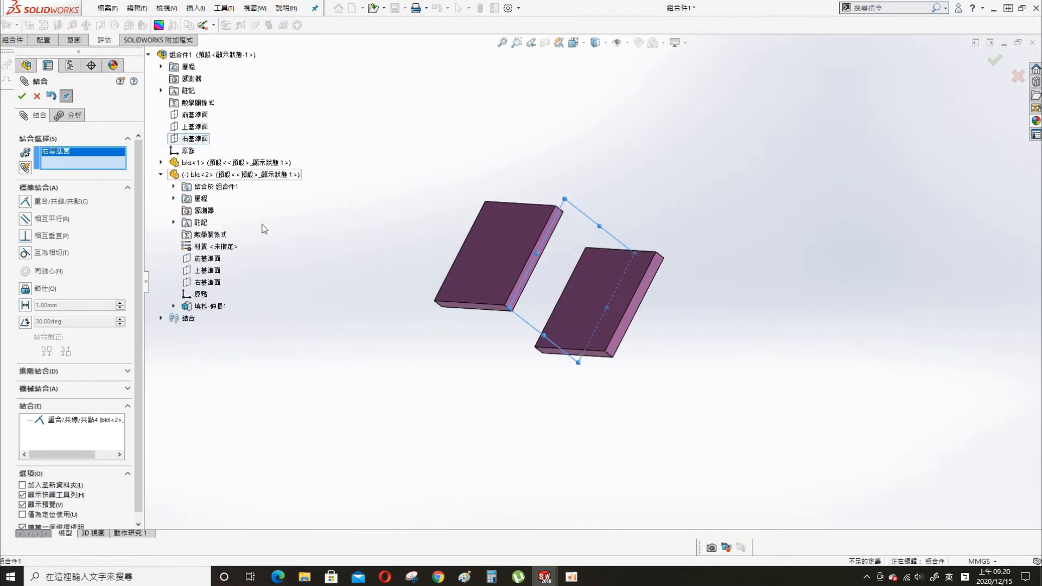
click(211, 285)
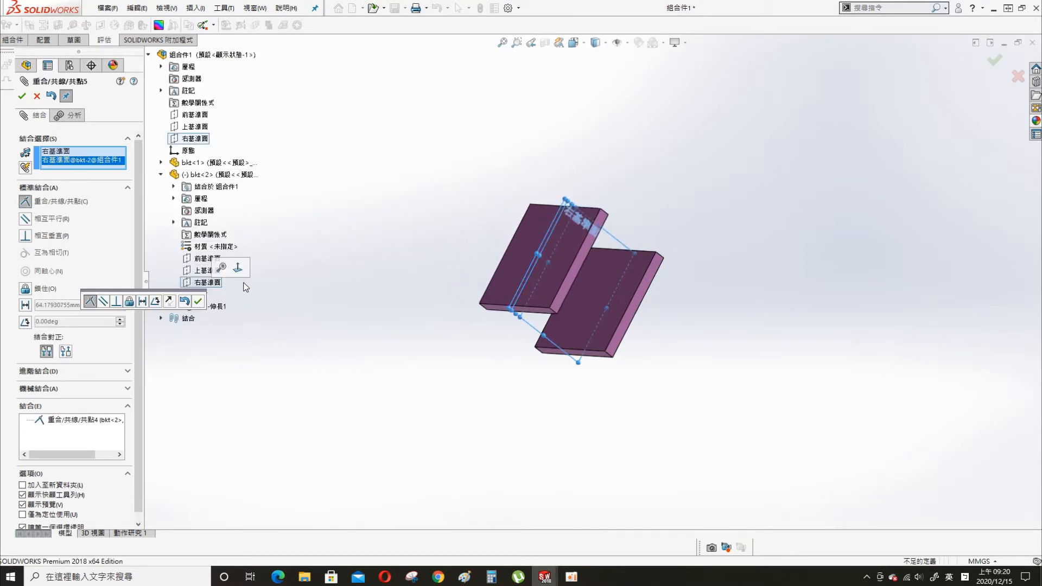
click(198, 302)
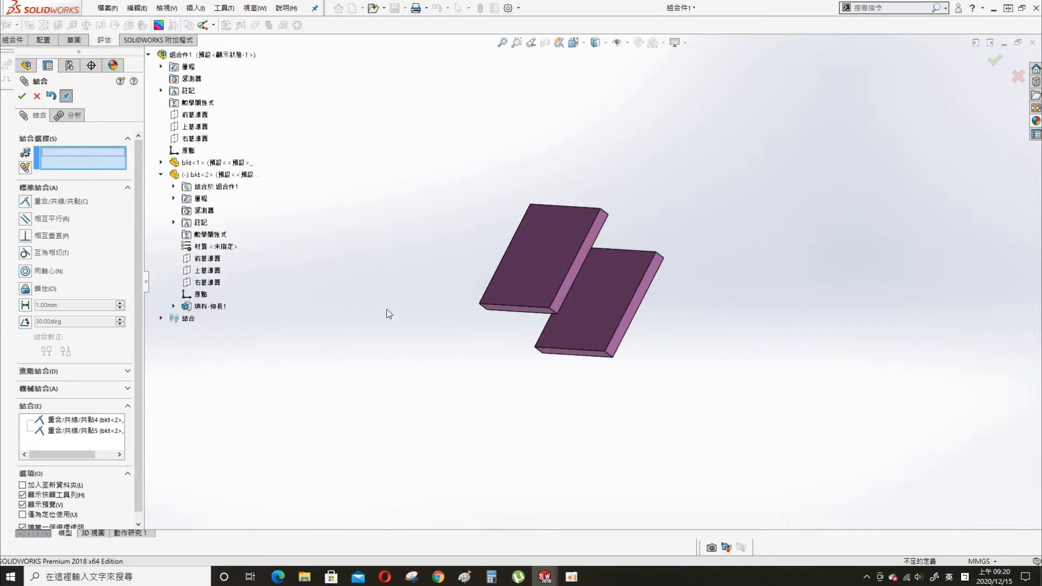
middle_drag(386, 309, 509, 260)
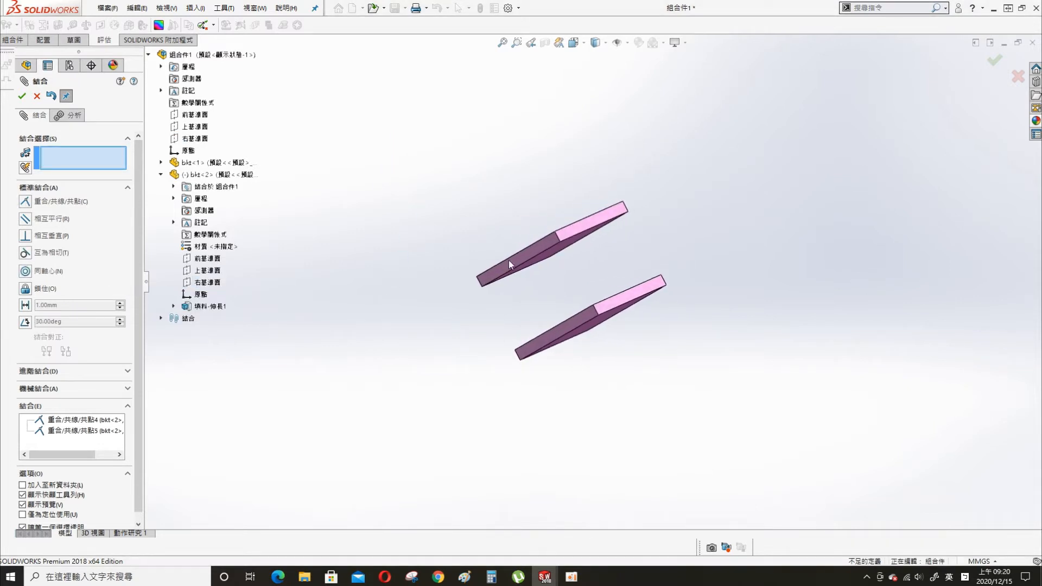
click(22, 97)
Apply an advanced distance mate between the second bkt's underside and the facing upper face of the first bkt.
key(s)
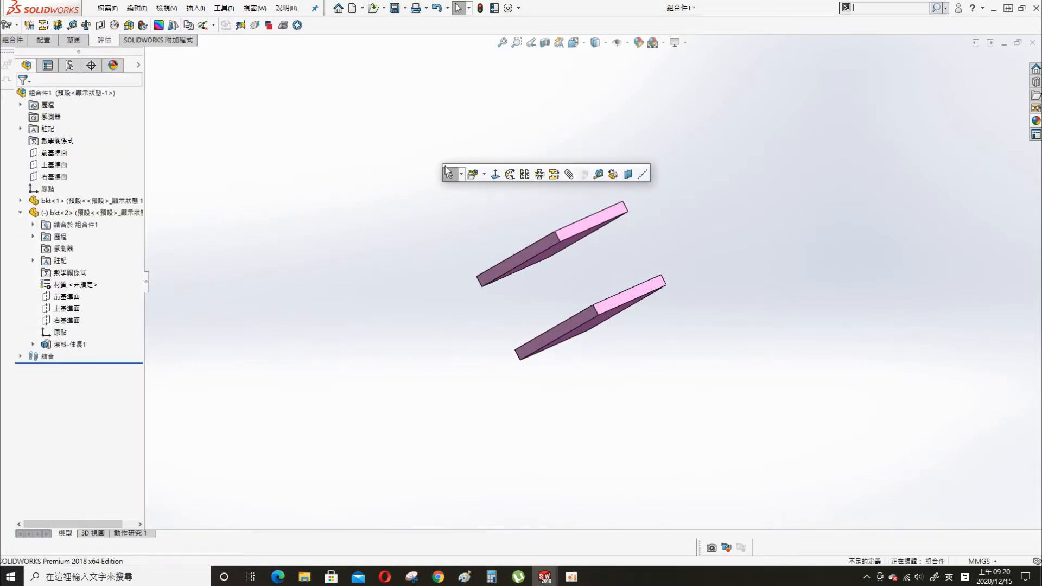
click(569, 175)
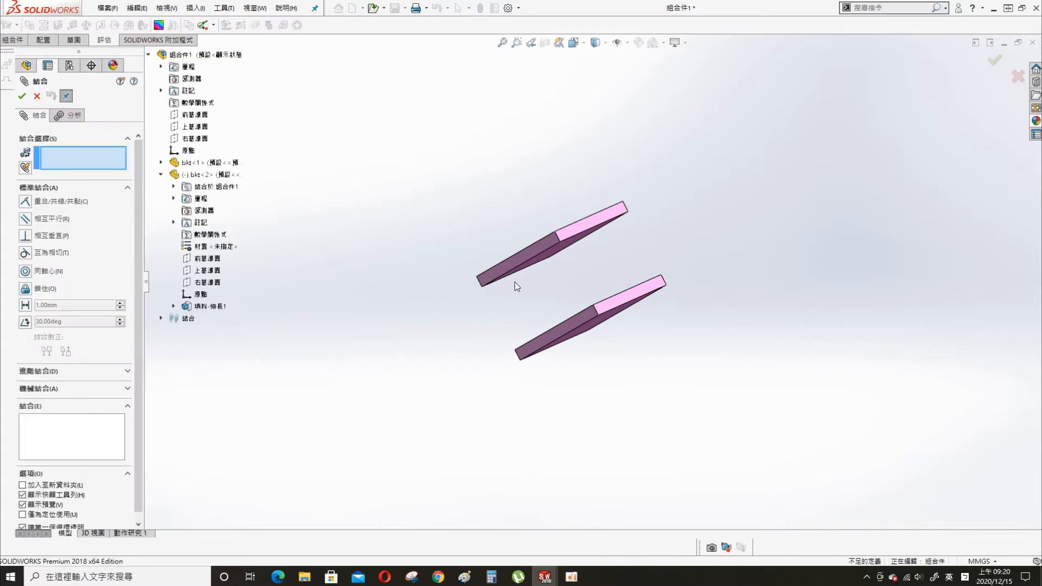
click(542, 258)
middle_drag(622, 280, 652, 317)
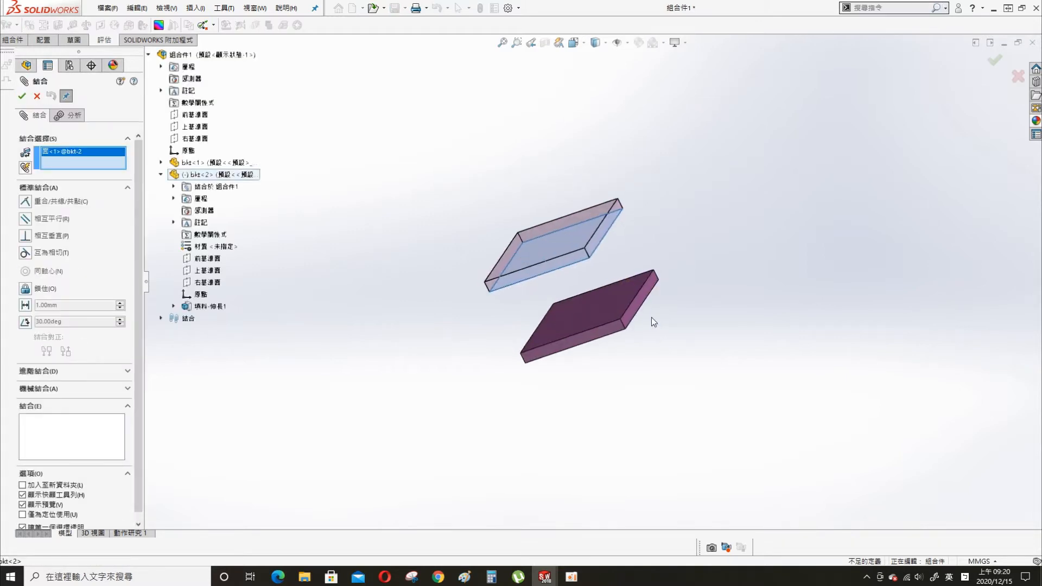
click(605, 301)
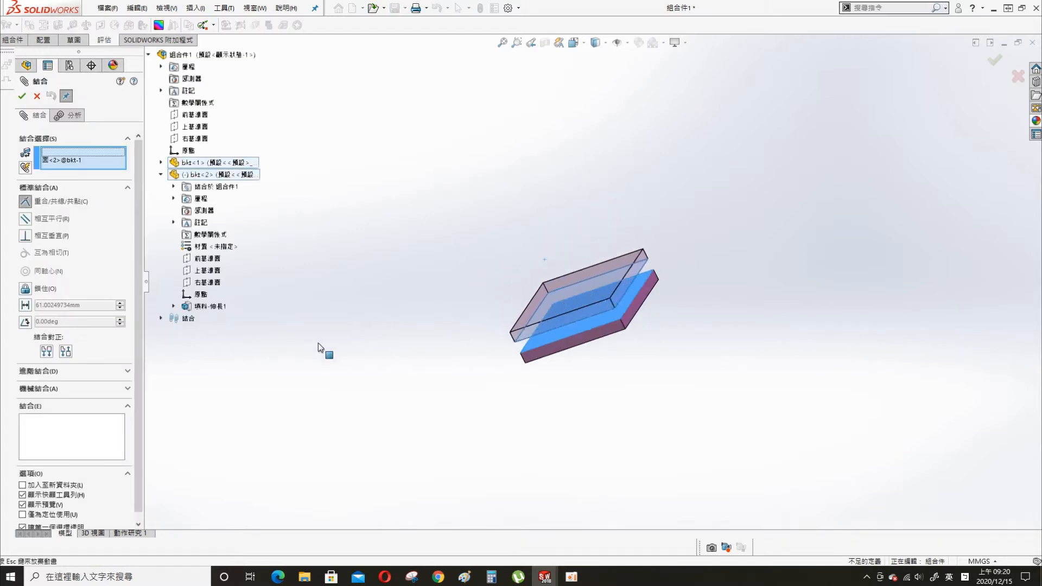
click(52, 372)
click(25, 301)
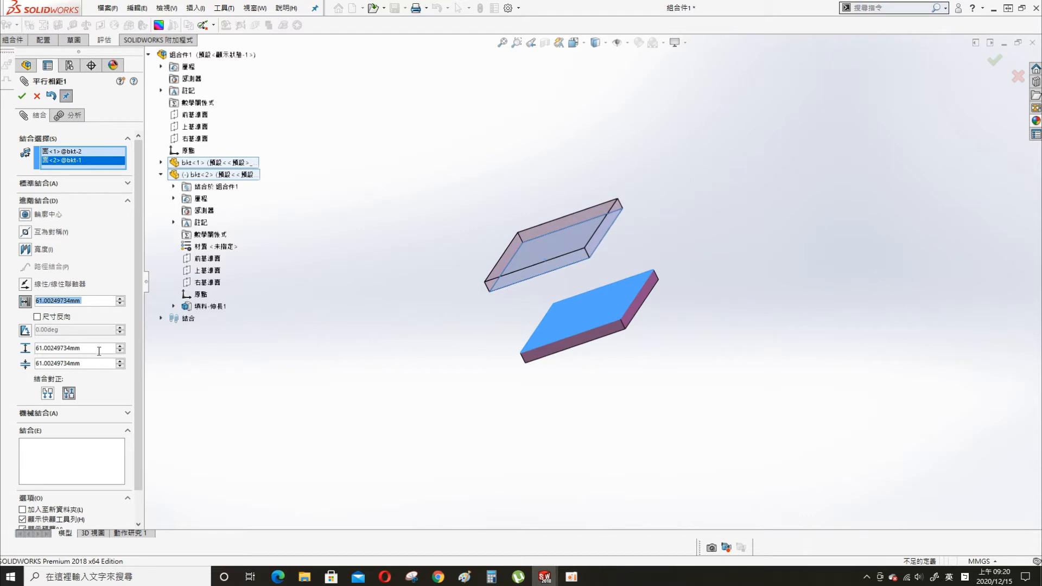
Limit the mate distance to a maximum of 150 mm and a minimum of 80 mm, and finish mating.
text(1)
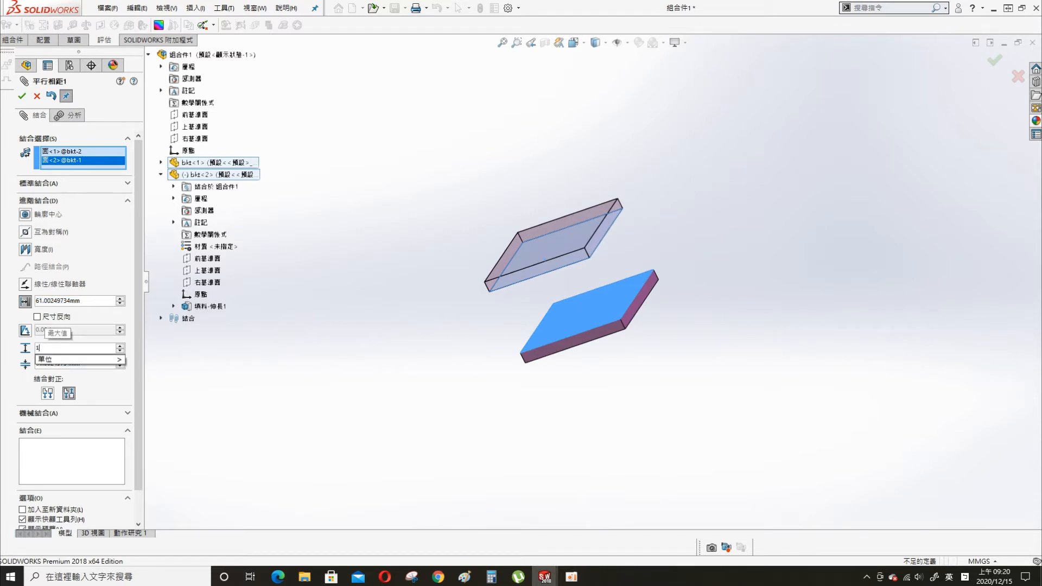
text(50)
key(Return)
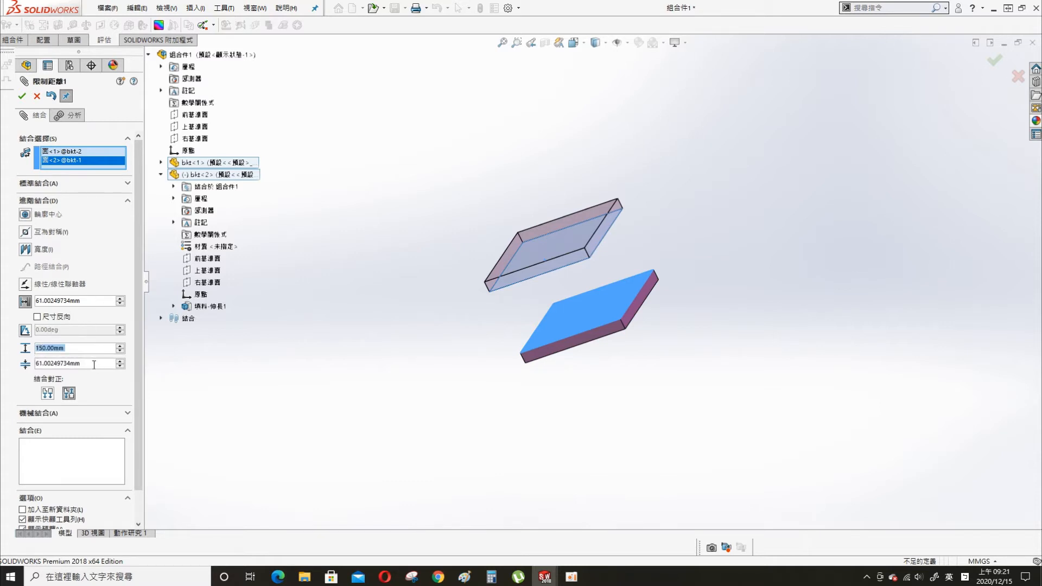
text(80)
key(Return)
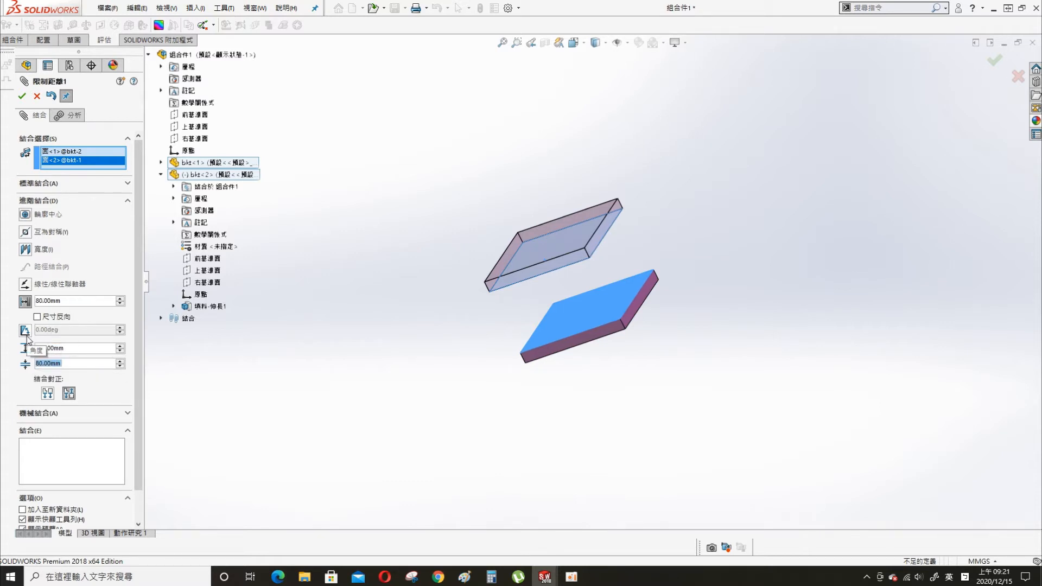
click(22, 97)
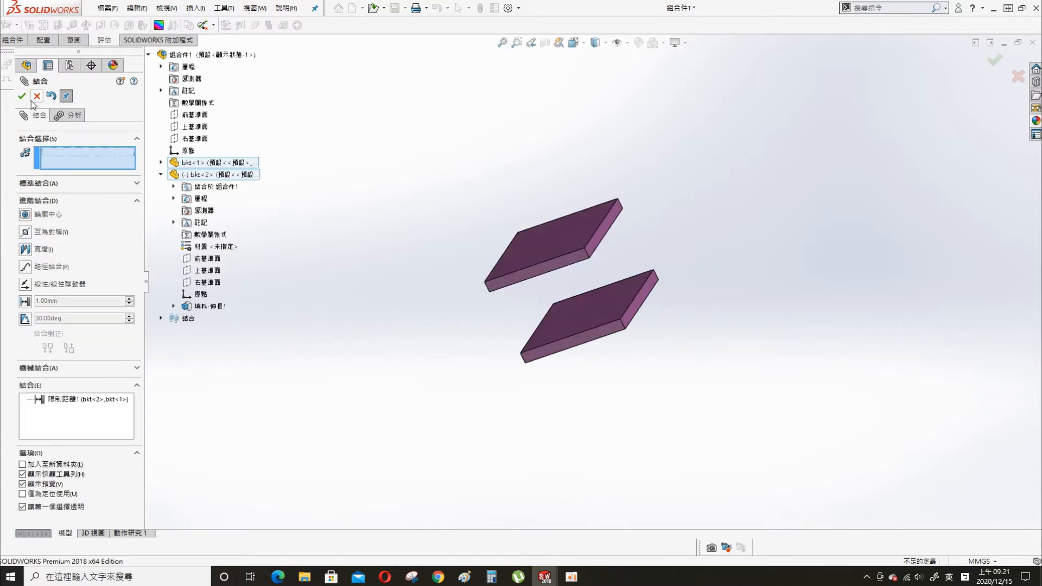
key(Escape)
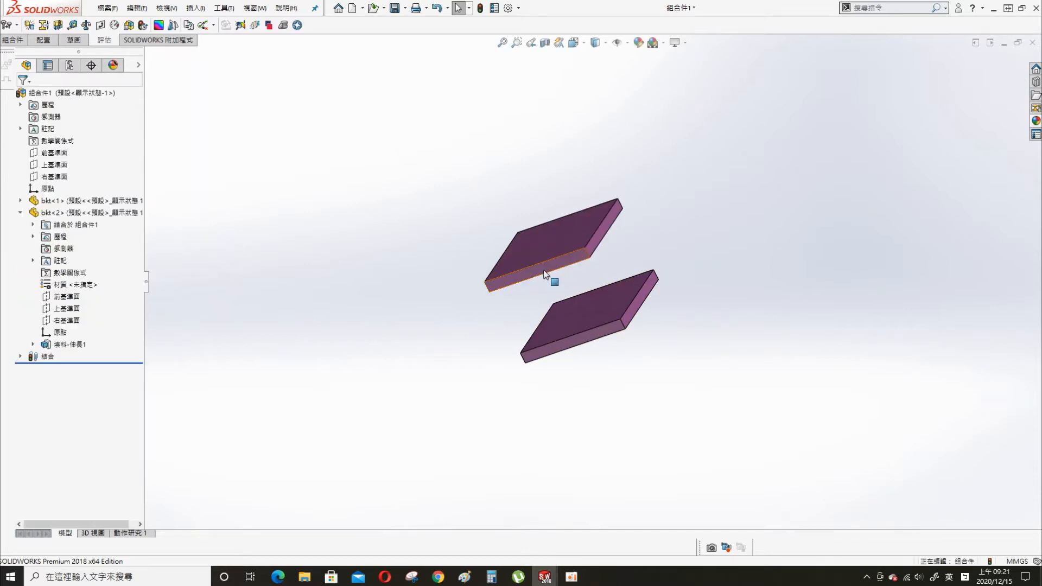
Try moving the second plate within its distance limits and save the assembly as 組合件1.
drag(540, 265, 334, 340)
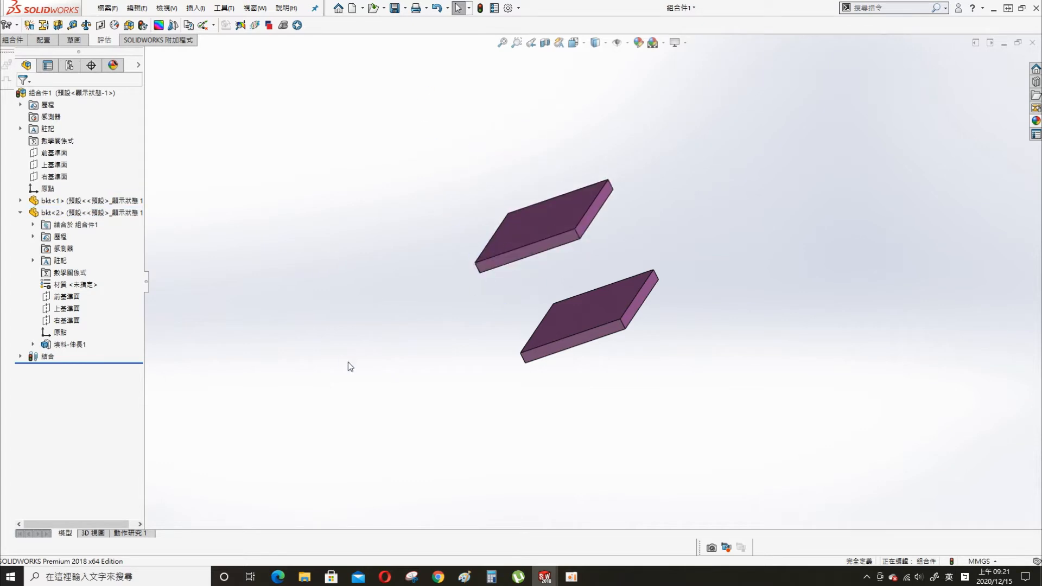
key(ctrl+s)
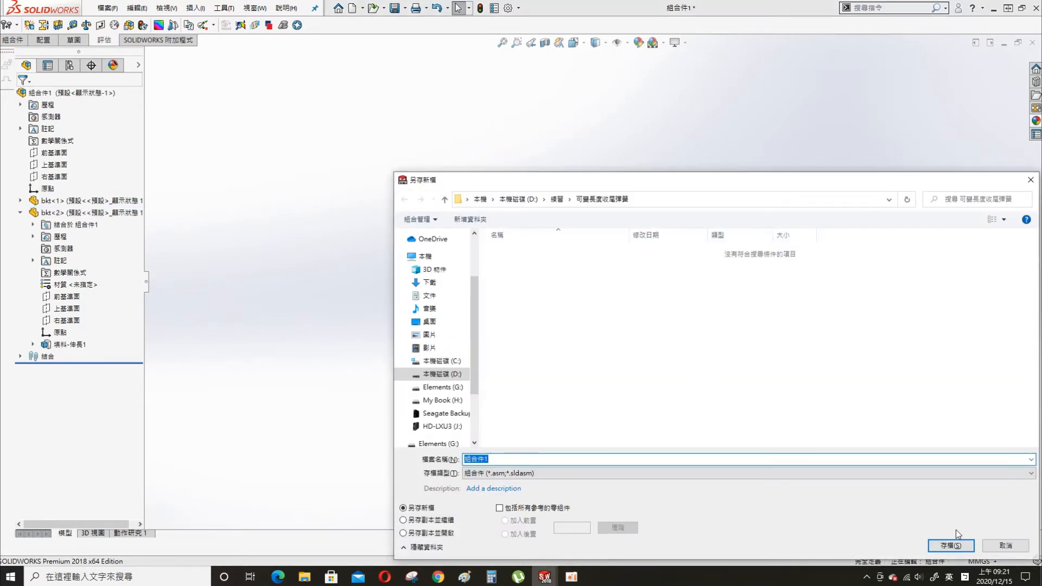
click(950, 546)
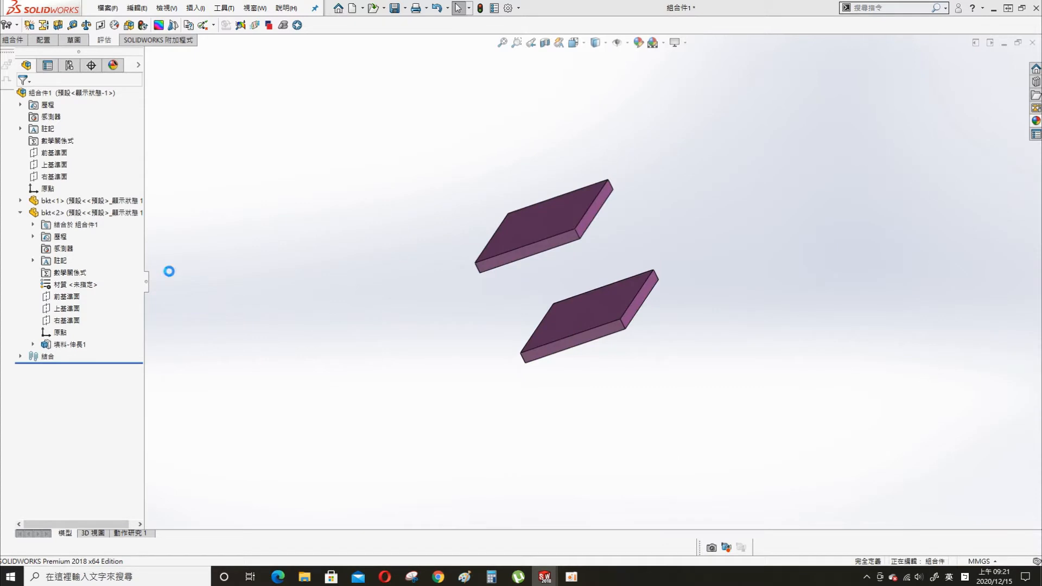
Insert a new part into the assembly and start its first sketch on the top plane (上基準面), viewed normal to it.
click(67, 164)
click(225, 165)
key(s)
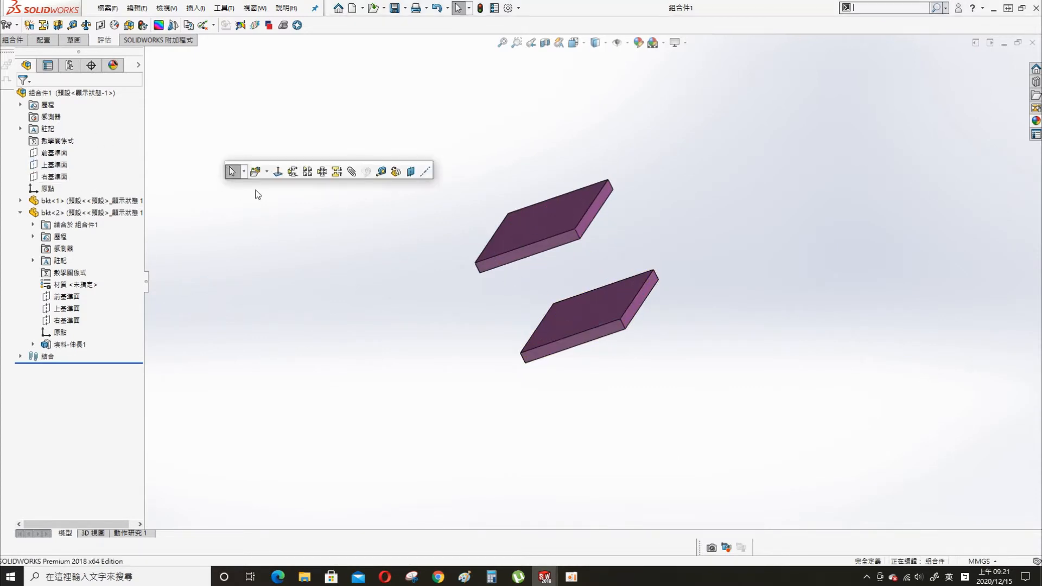
click(267, 172)
click(288, 184)
click(73, 175)
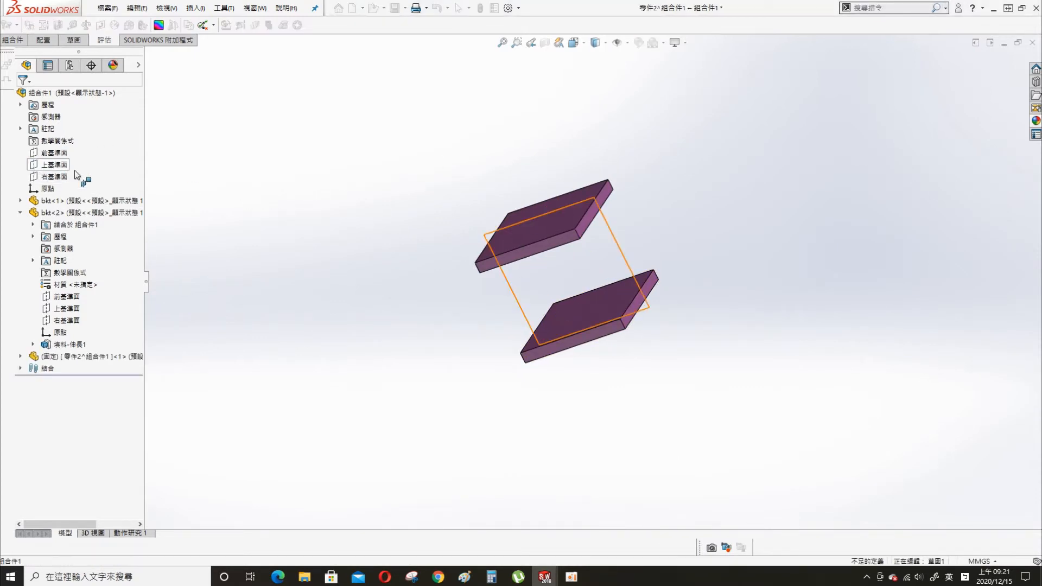
key(s)
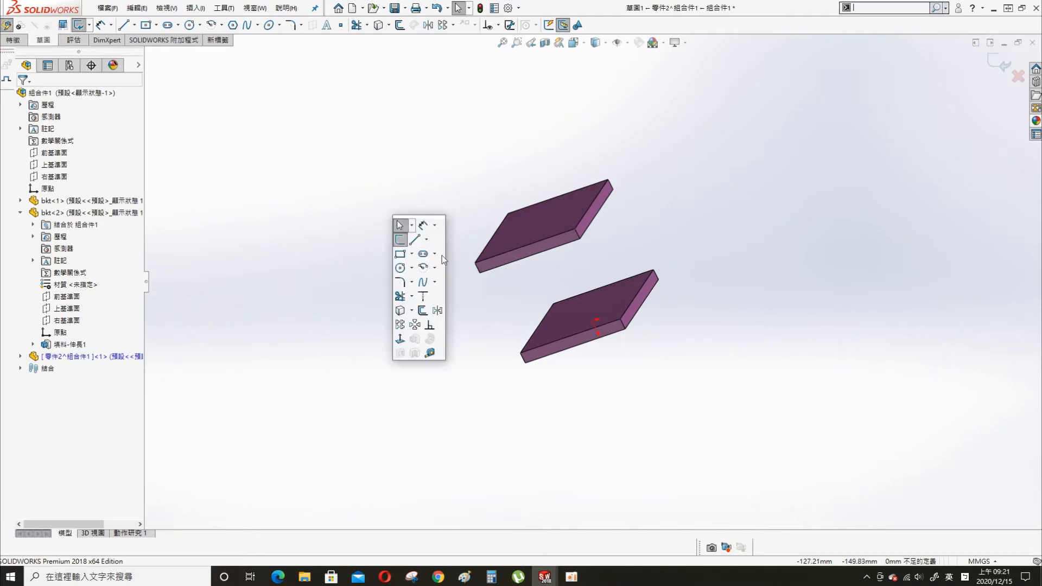
click(400, 340)
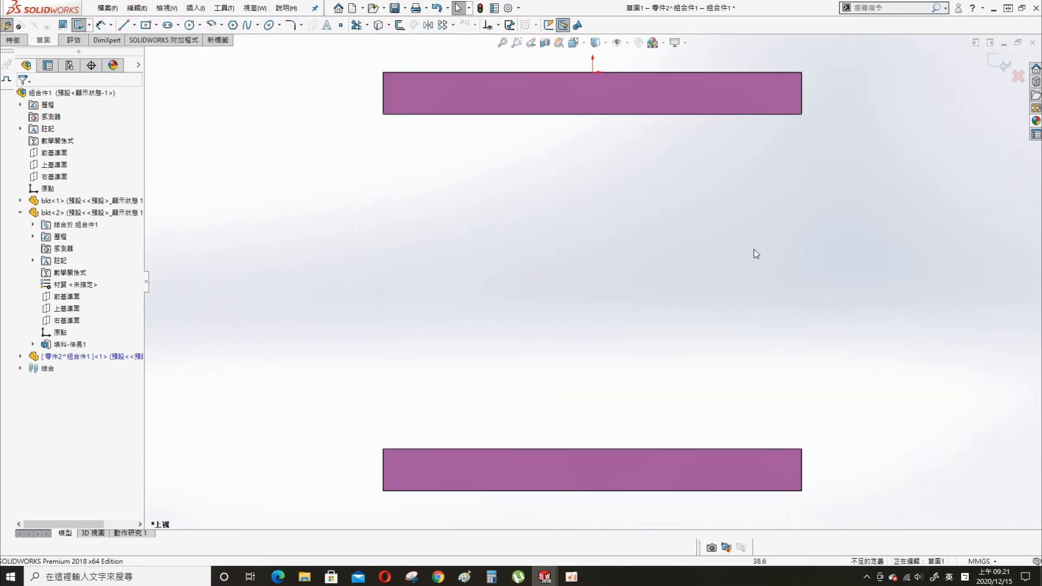
Sketch a nearly vertical line about 66 mm long in the gap between the two plates, below the origin.
key(s)
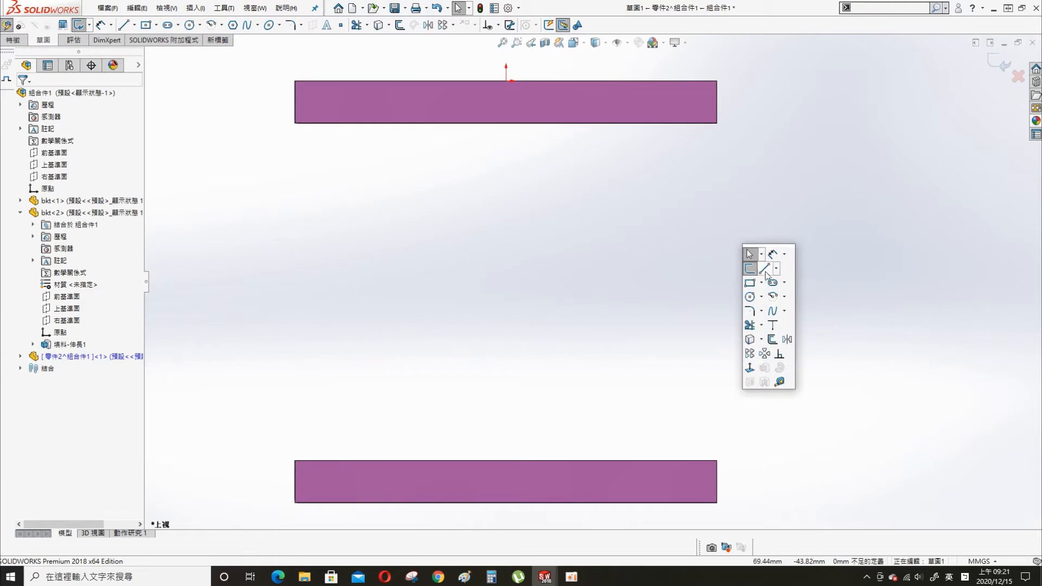
click(776, 268)
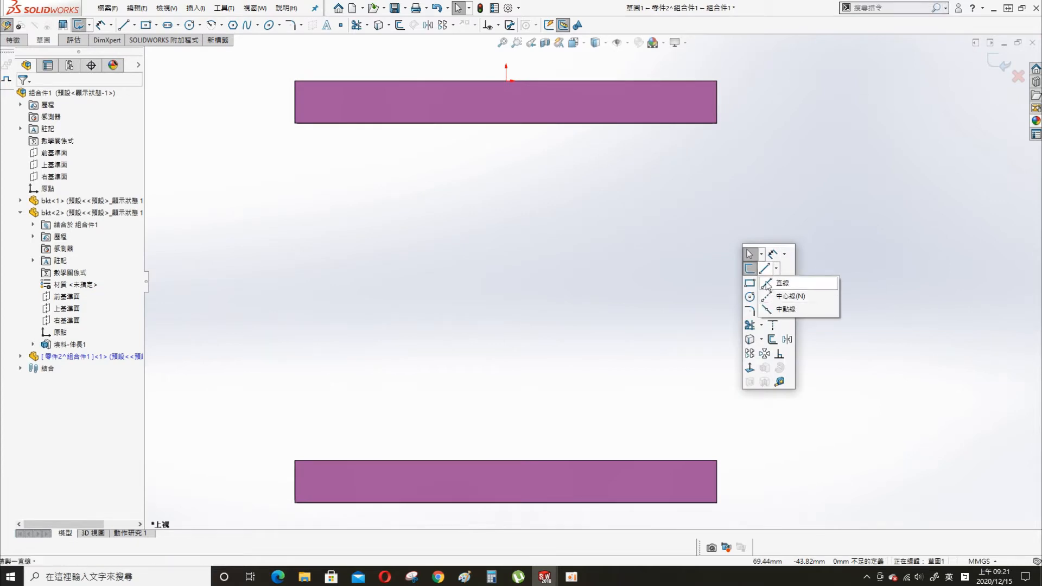
click(783, 283)
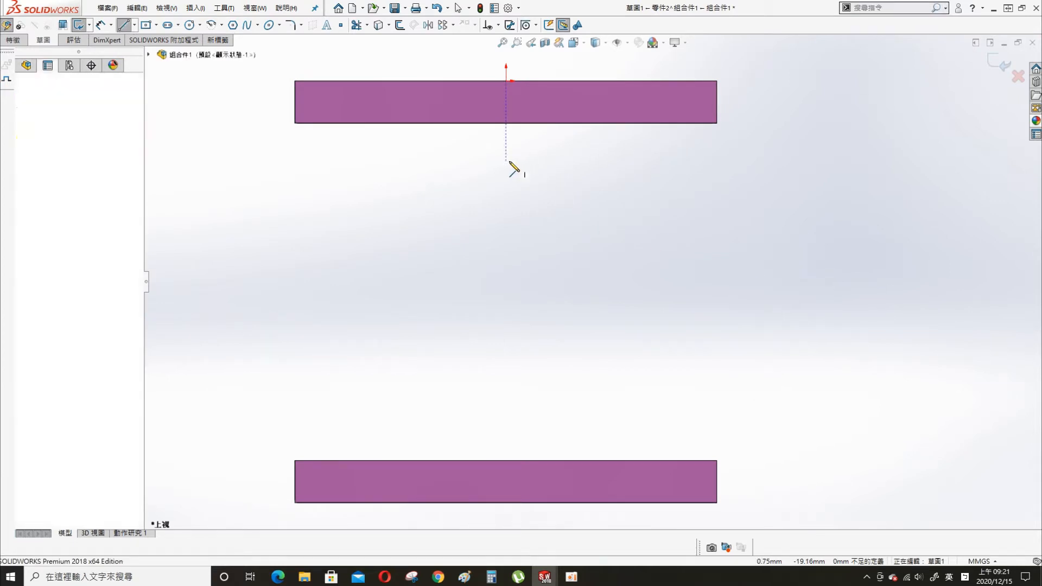
click(506, 162)
click(503, 438)
key(Escape)
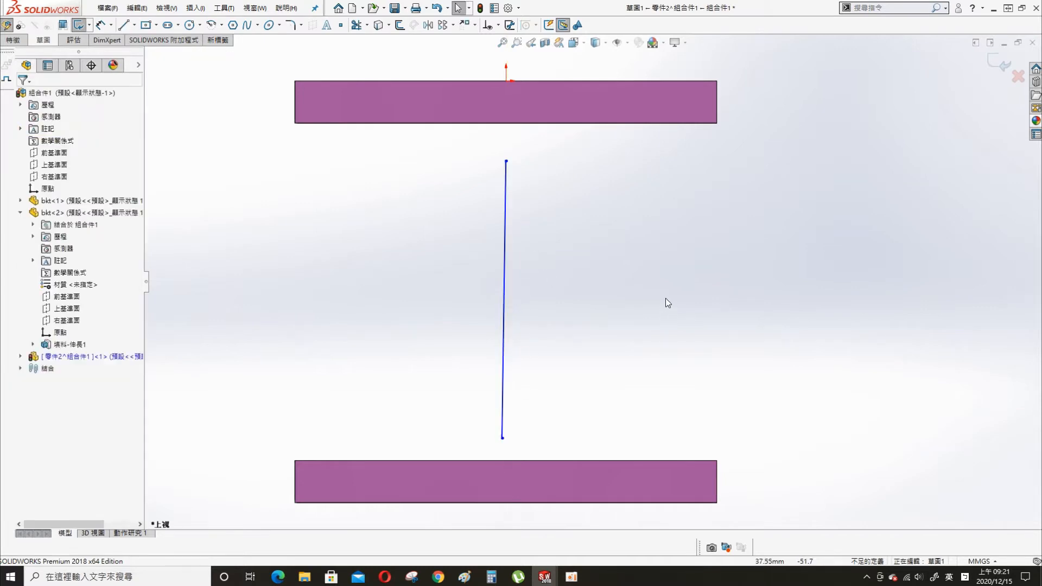
Dimension the line's lower endpoint 20 mm from the lower plate's inner edge.
key(s)
click(503, 438)
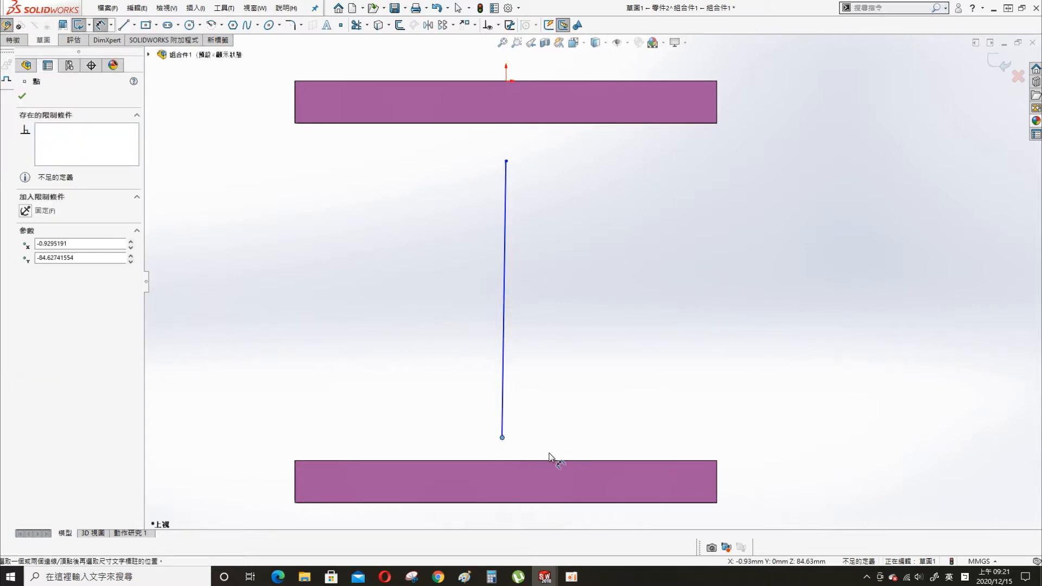
click(543, 461)
click(633, 430)
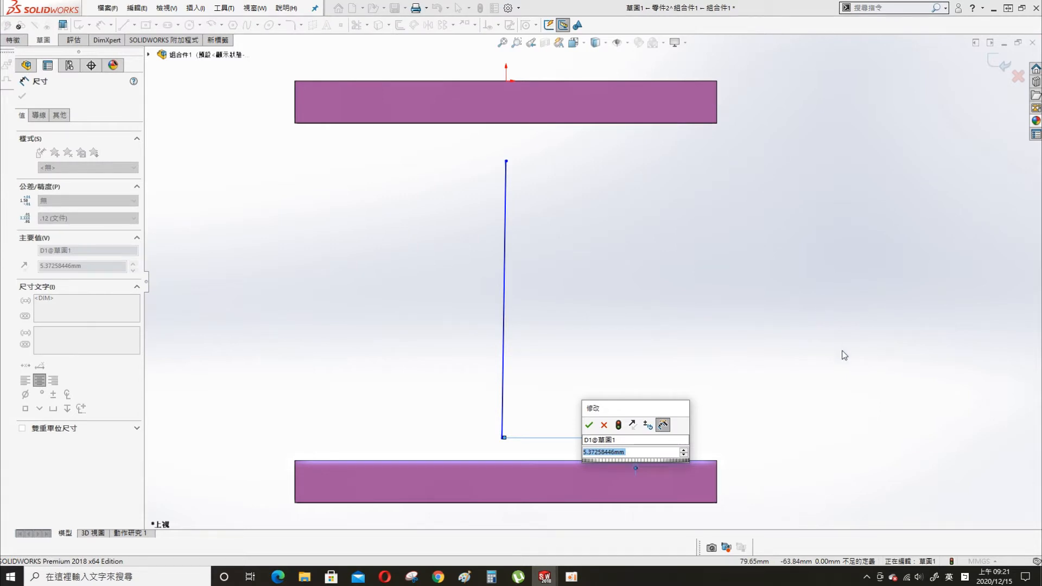
text(20)
key(Return)
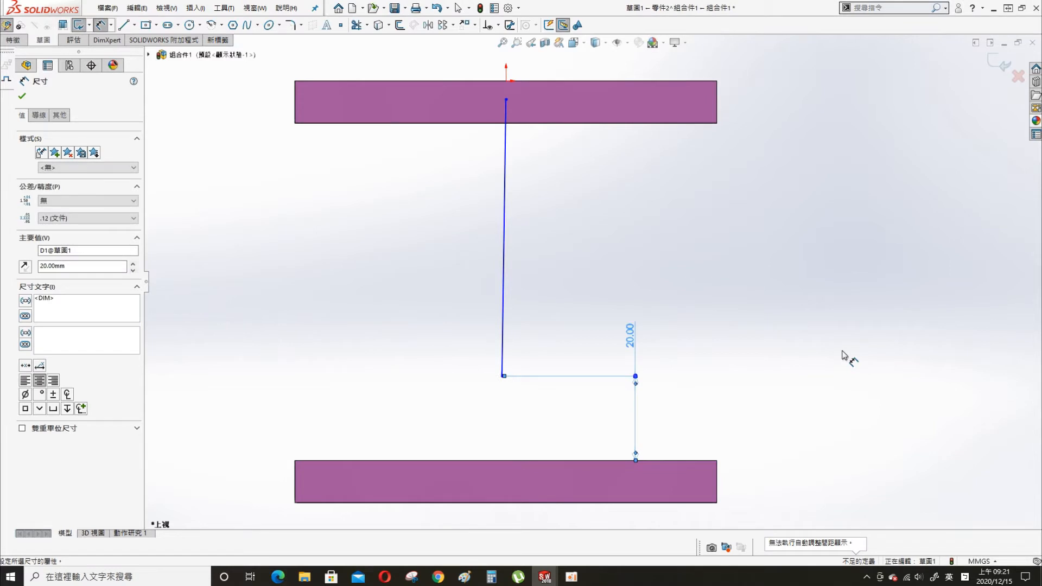
scroll(762, 275, up, 1)
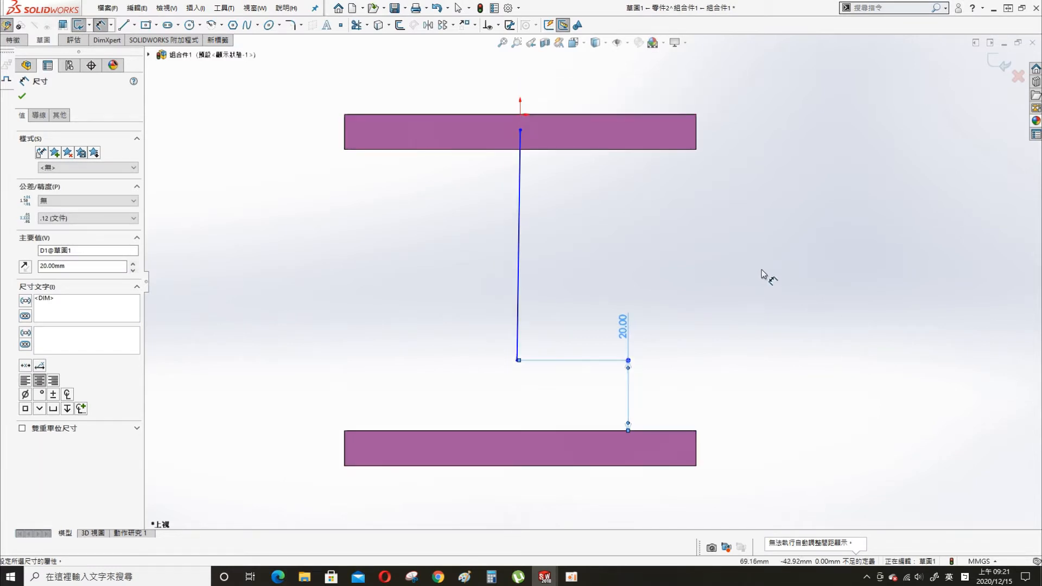
Set the distance between the line's lower endpoint and the lower plate to 10 mm.
click(520, 131)
click(656, 197)
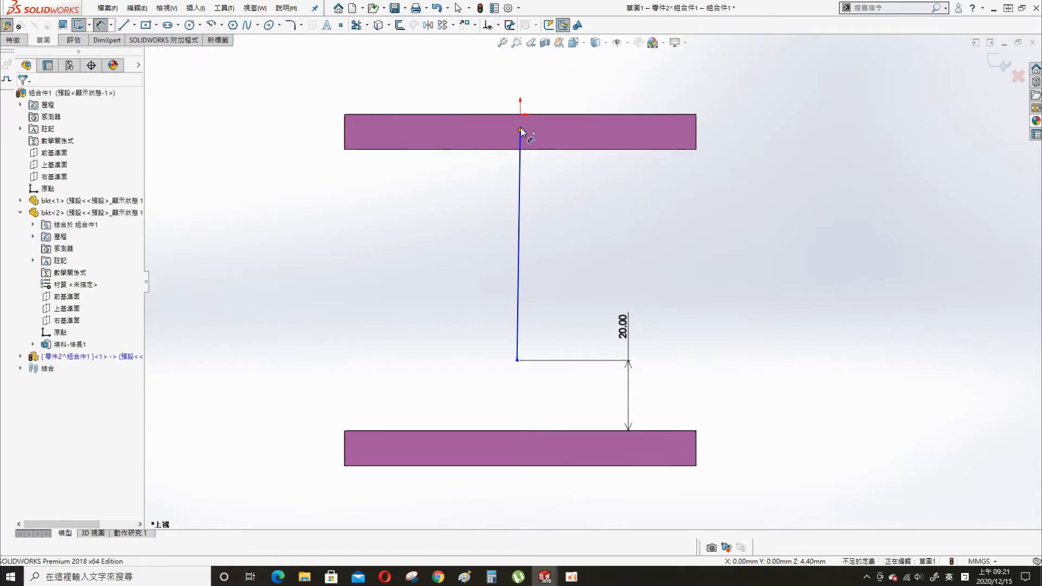
click(624, 328)
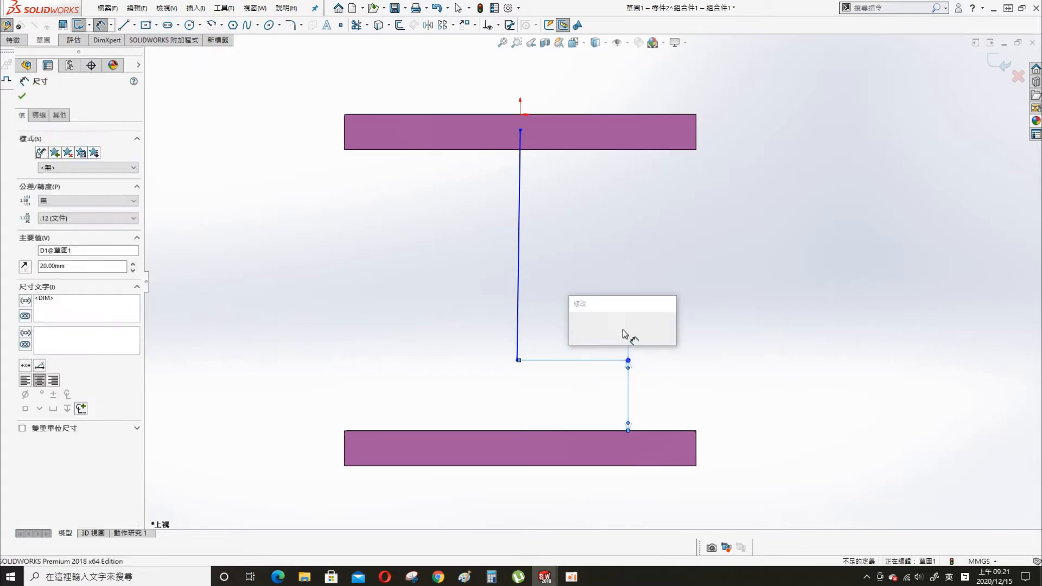
text(10)
key(Return)
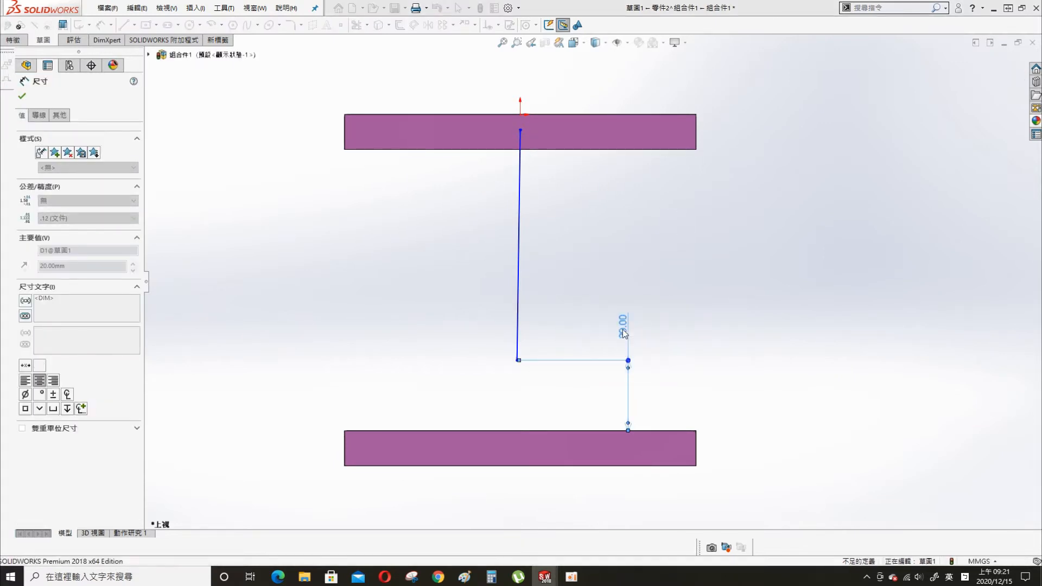
key(Escape)
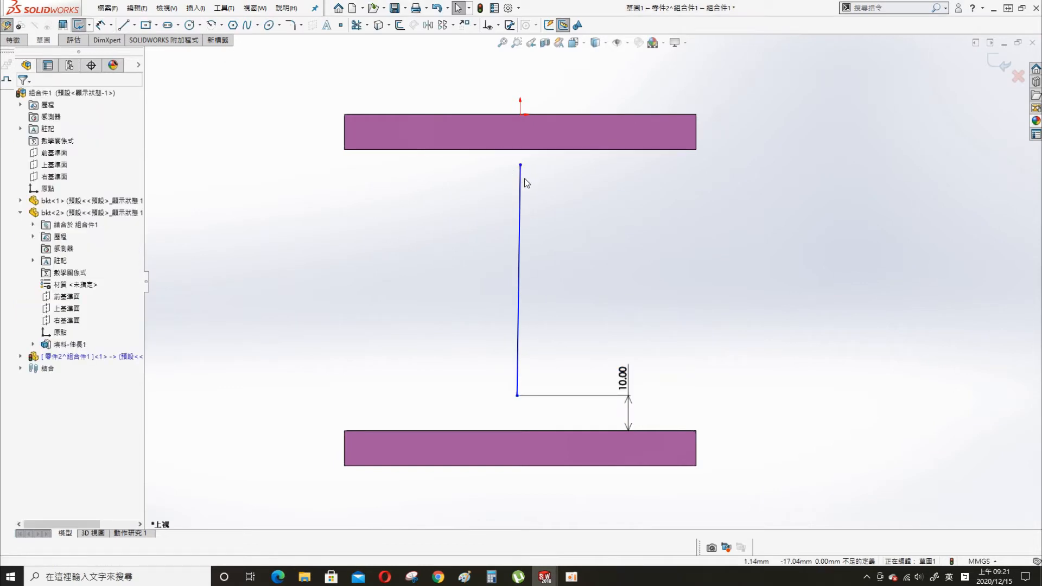
Constrain the sketch line between the plates to be coincident with the origin and vertical.
click(521, 173)
ctrl+click(521, 115)
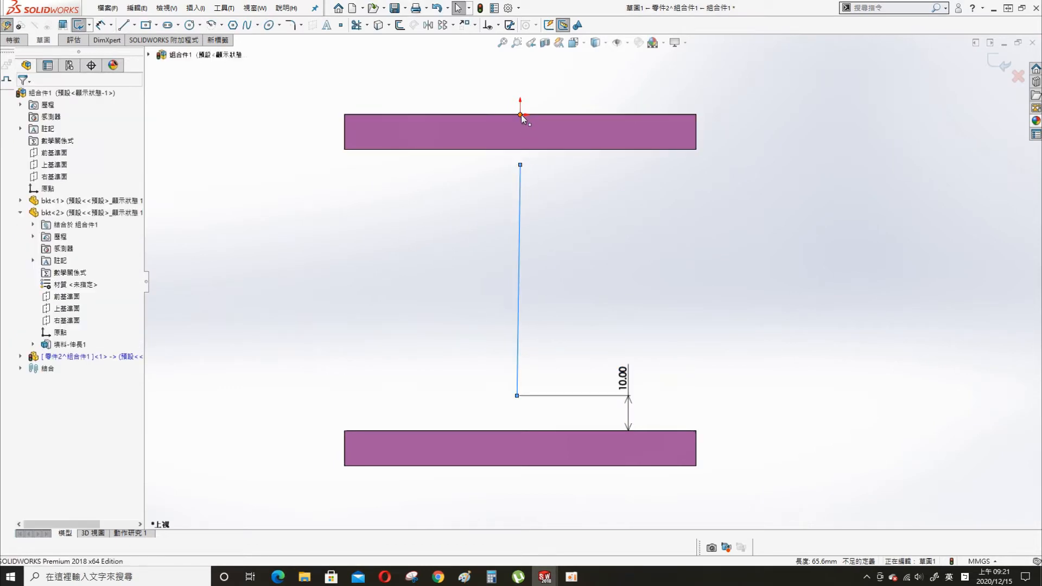
click(54, 224)
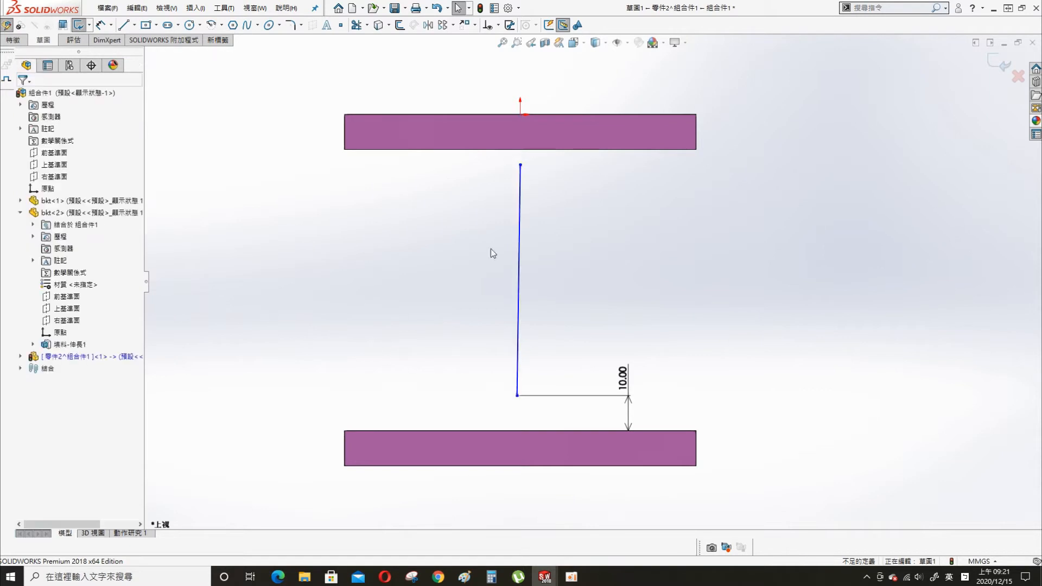
click(518, 239)
ctrl+click(522, 115)
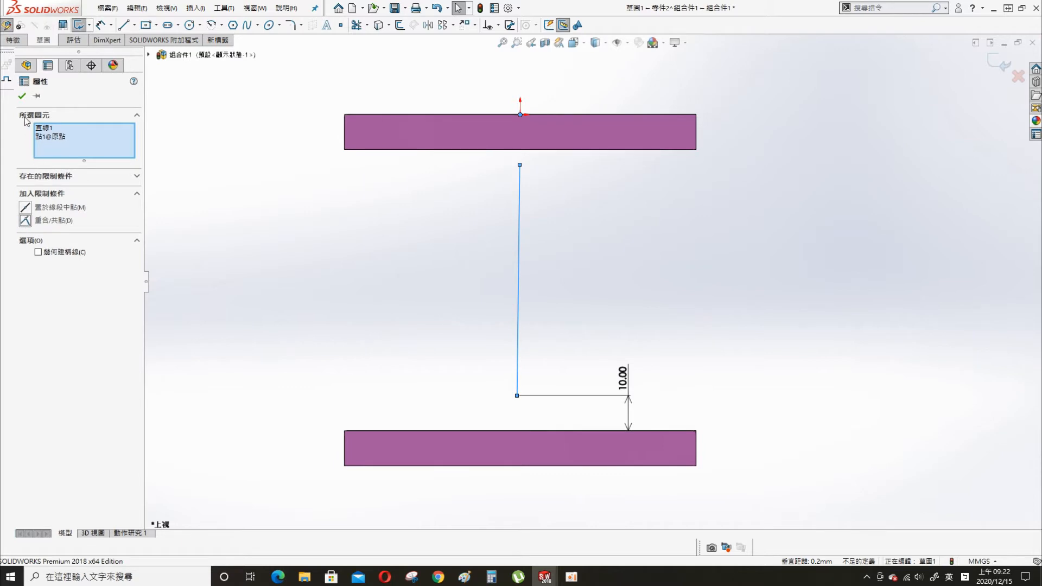
key(Escape)
click(516, 253)
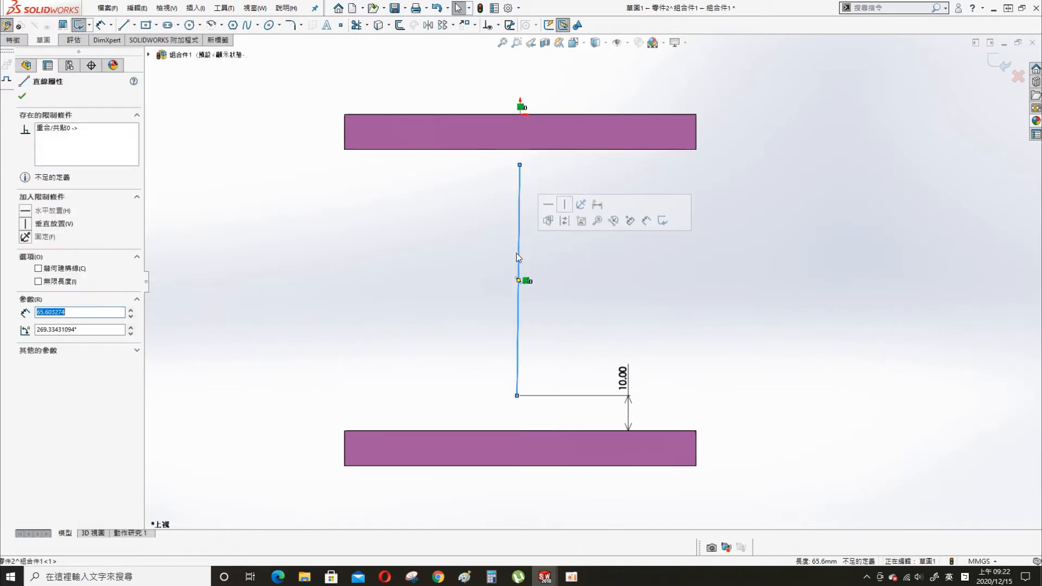
click(564, 204)
click(731, 307)
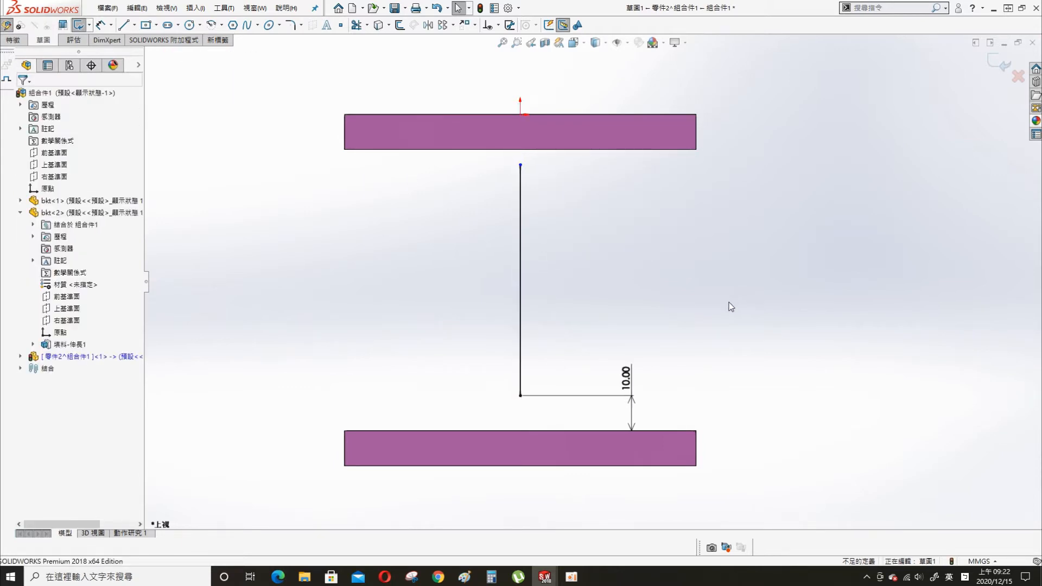
Dimension the line's upper endpoint 10 mm from the upper plate's inner edge and finish the sketch.
key(s)
click(674, 242)
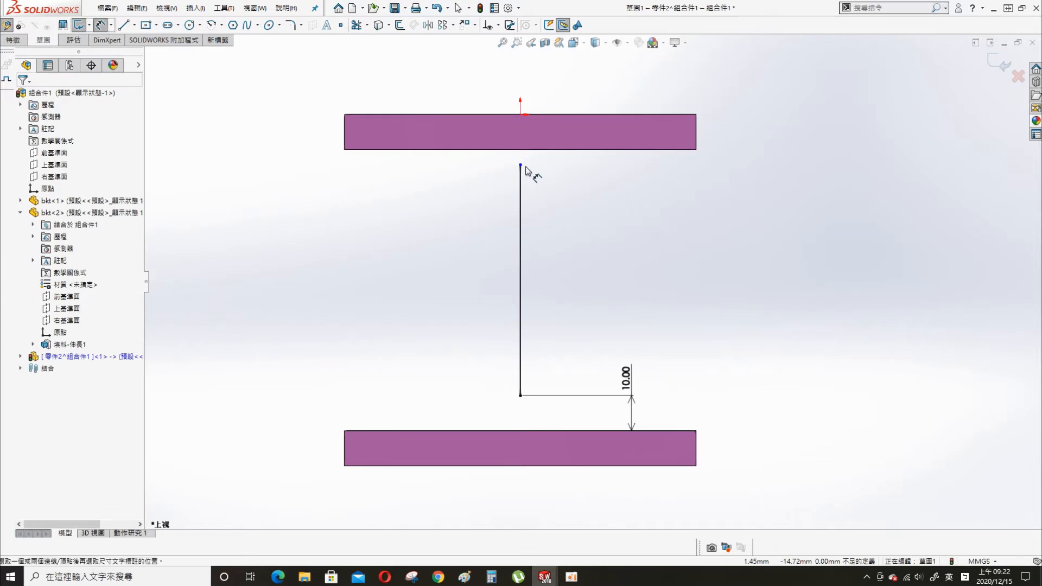
click(521, 165)
click(624, 149)
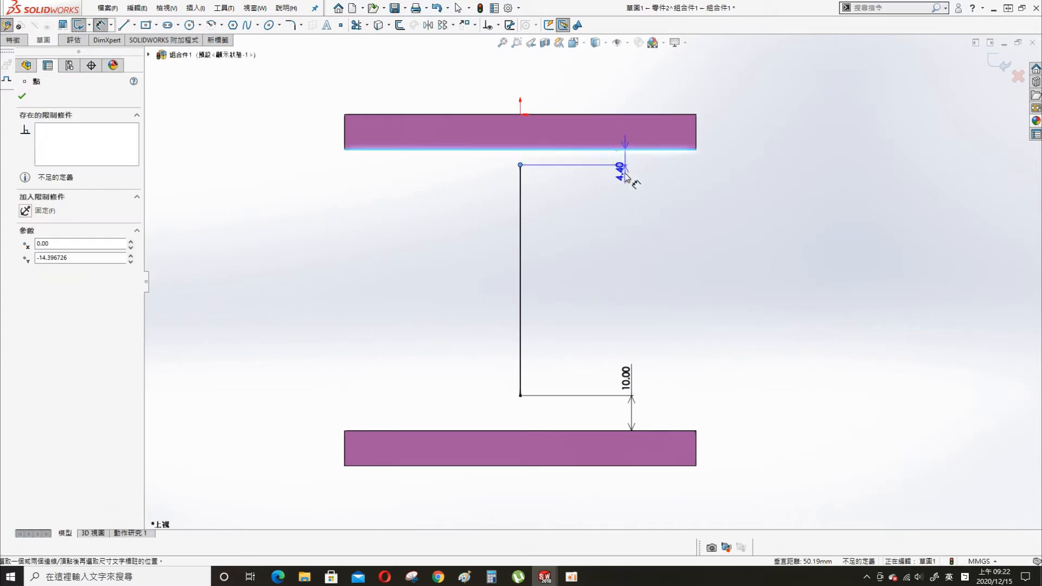
click(641, 195)
text(10)
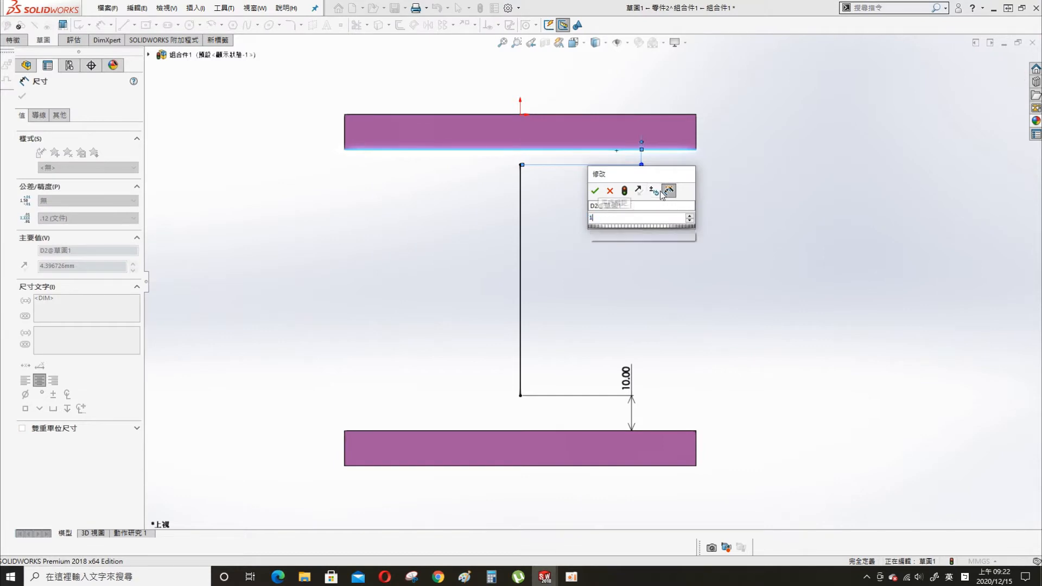
key(Return)
click(718, 212)
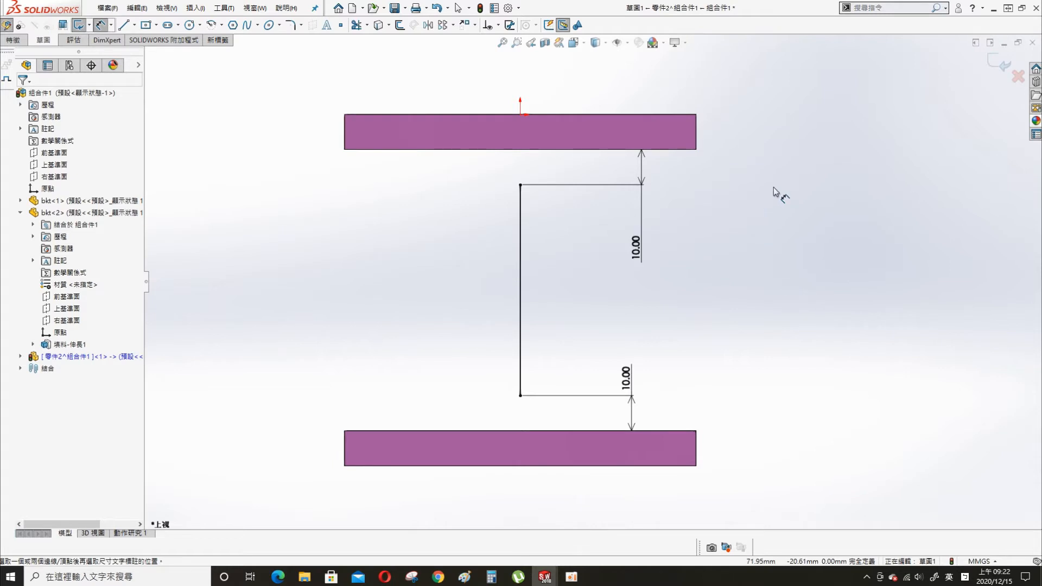
click(995, 67)
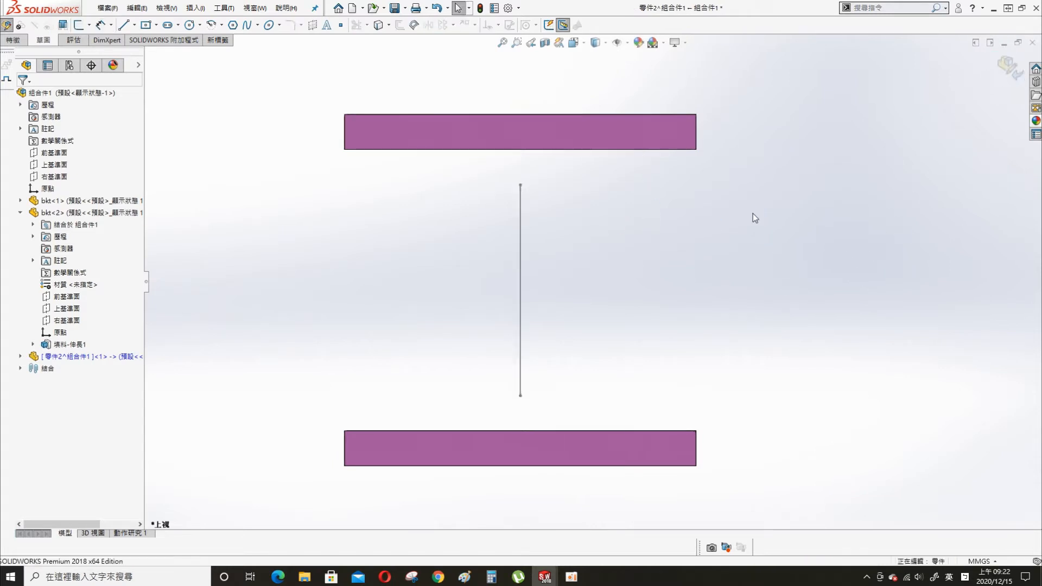
Start a second sketch on the new part's front plane (前基準面) and draw a circle about 9 mm in diameter beside the line's lower end.
click(21, 357)
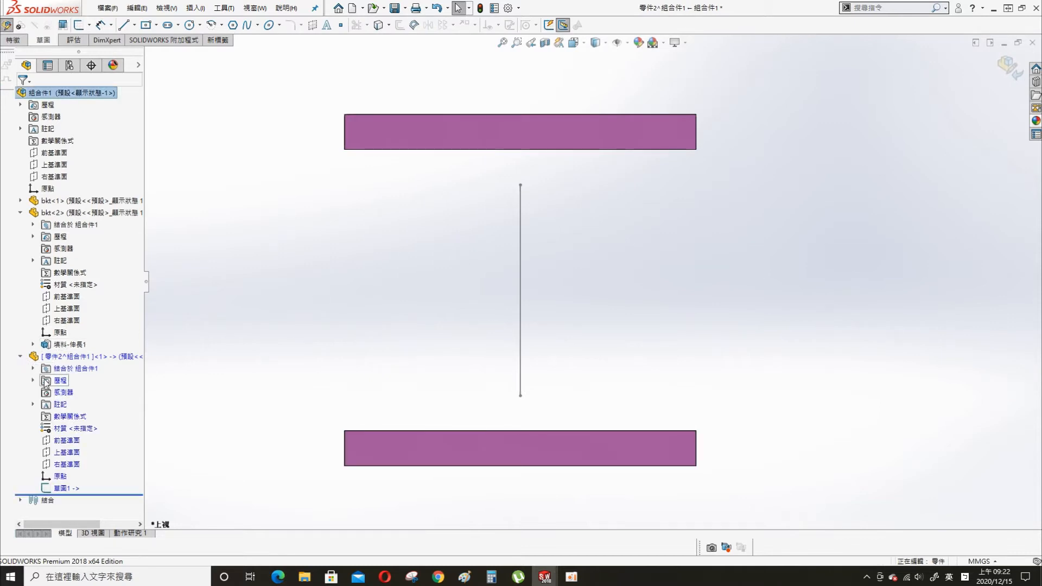
click(66, 441)
click(75, 427)
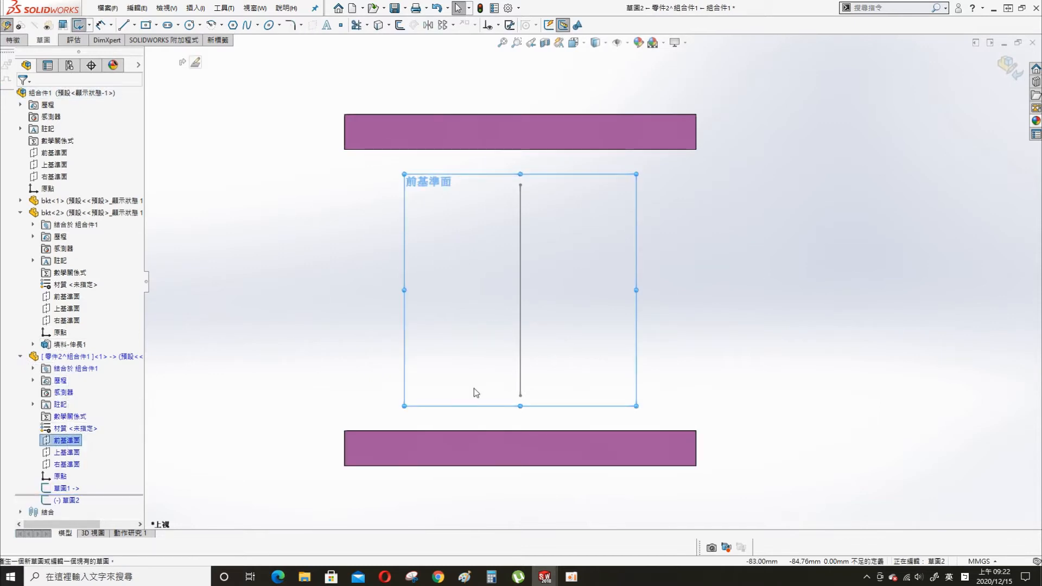
key(s)
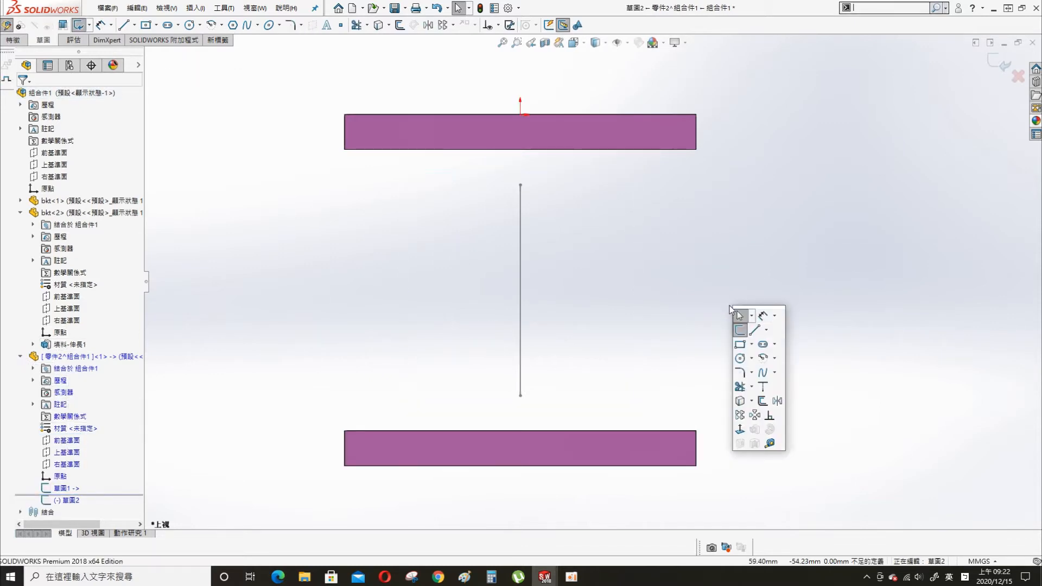
click(741, 358)
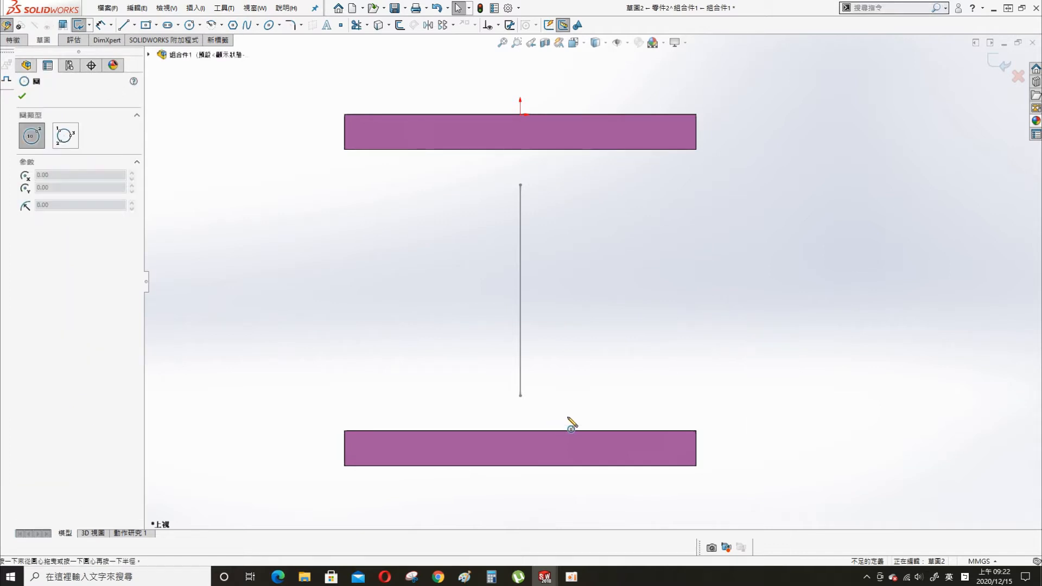
click(613, 394)
click(629, 400)
Dimension the circle's diameter as 5 mm.
key(s)
click(701, 328)
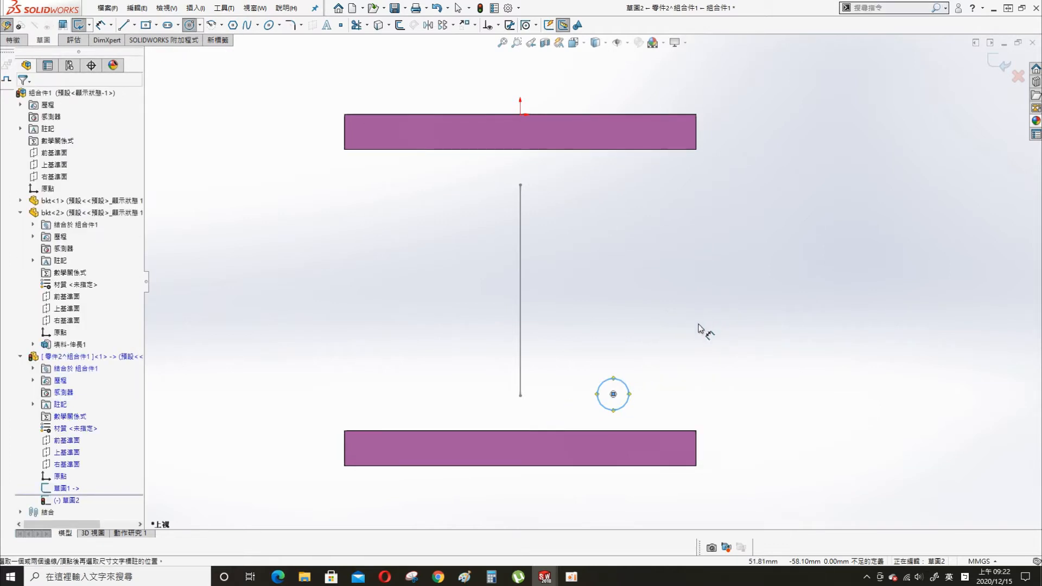
click(628, 396)
click(672, 338)
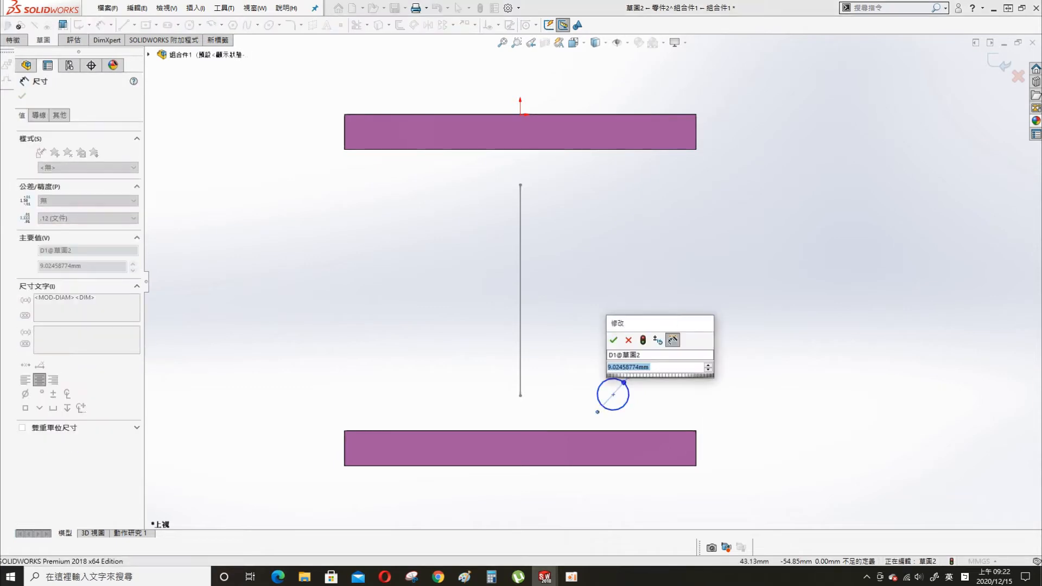
text(5)
key(Return)
key(Escape)
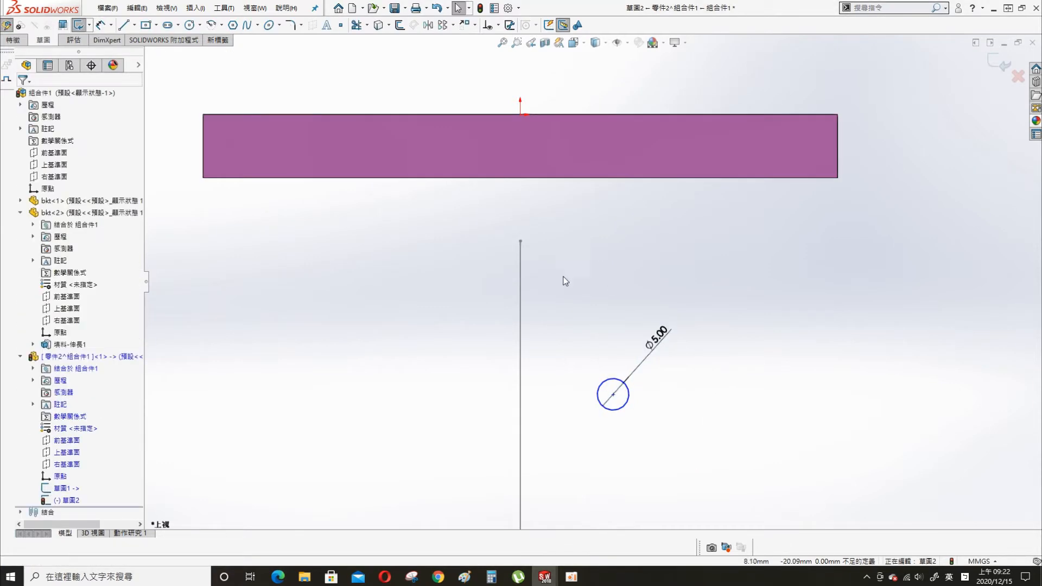
Add a horizontal relation (水平放置) between the circle's centre and the lower endpoint of the line.
scroll(565, 281, down, 5)
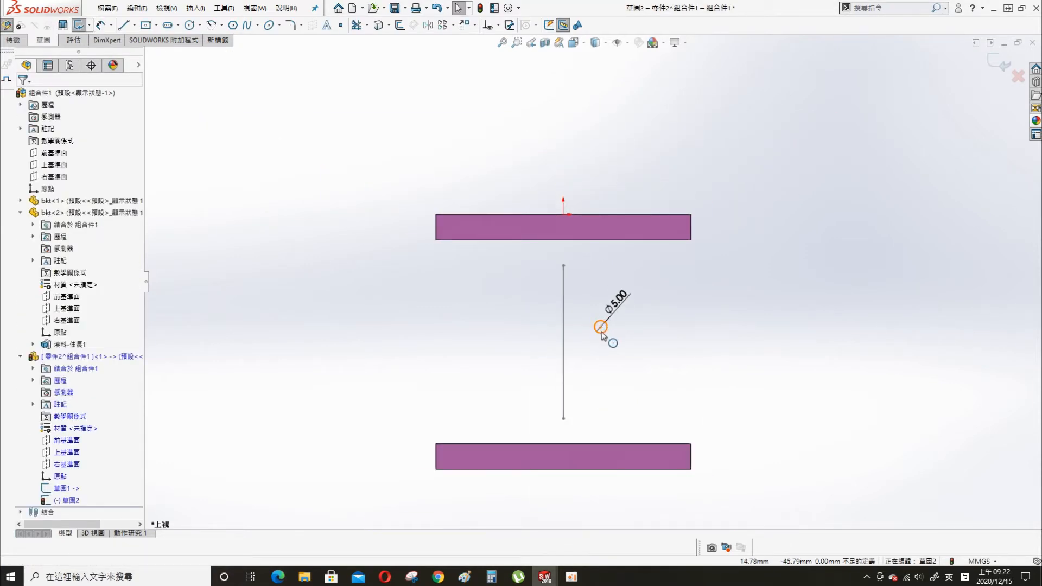
click(601, 328)
ctrl+click(563, 418)
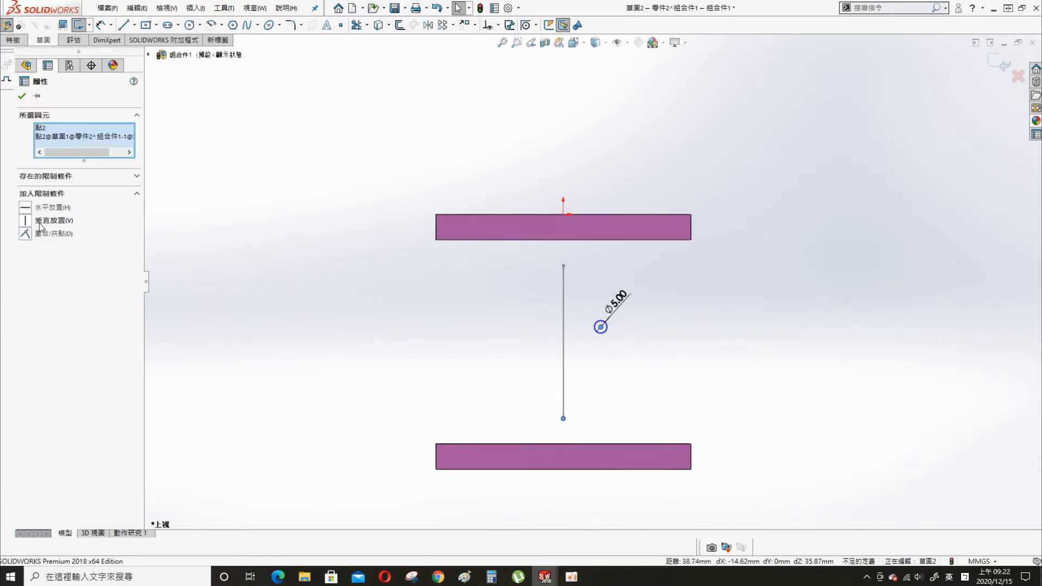
click(26, 209)
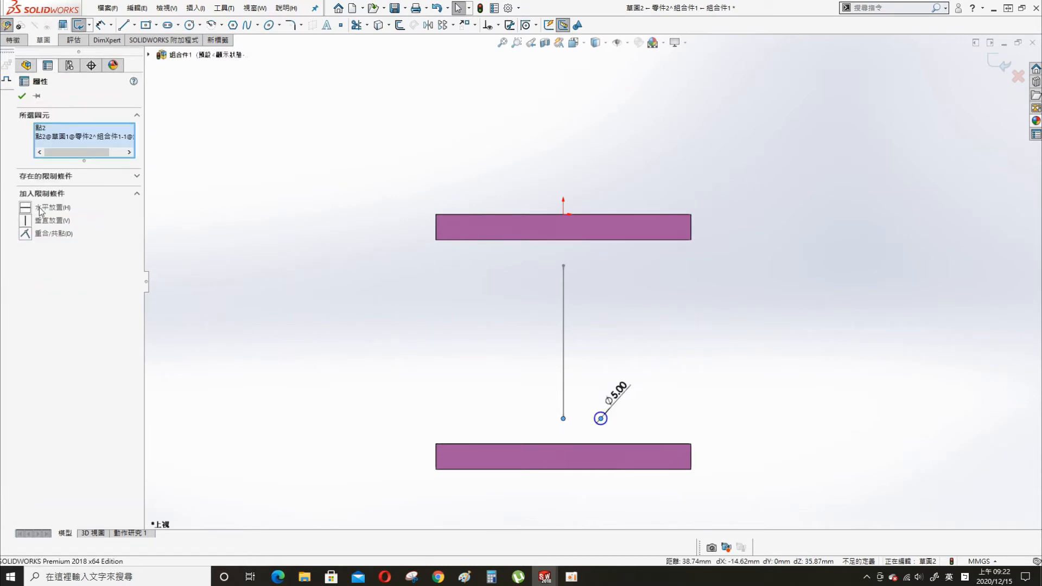
click(22, 96)
Dimension the circle's centre 30 mm from the vertical line and finish the sketch.
key(s)
click(285, 249)
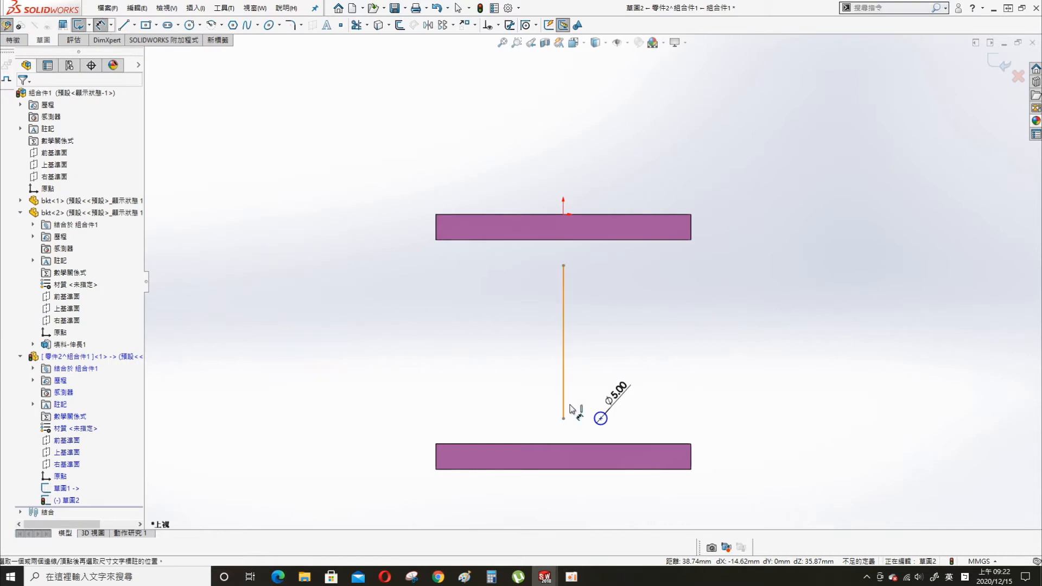
click(564, 403)
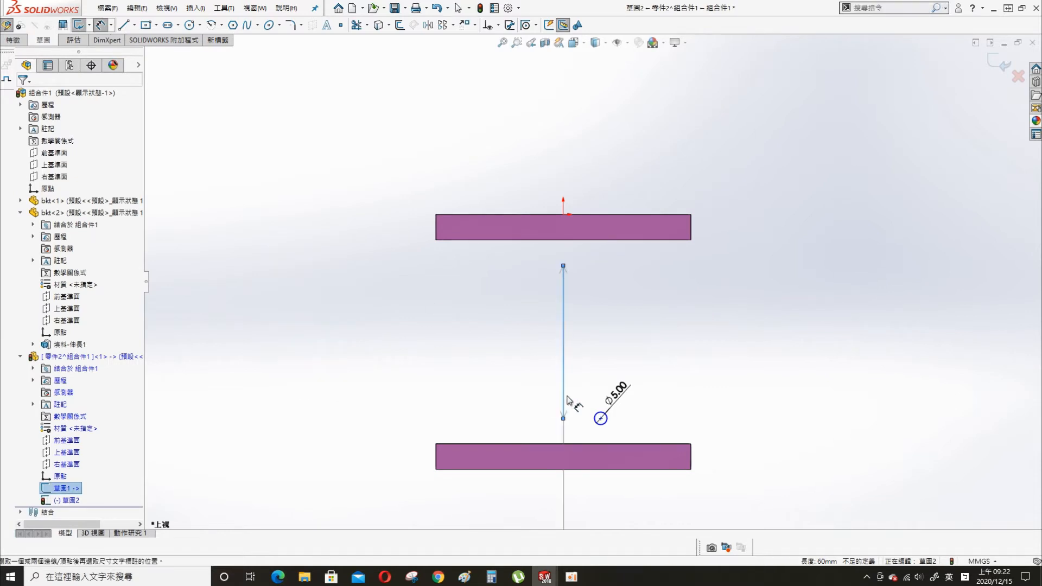
click(600, 419)
click(681, 504)
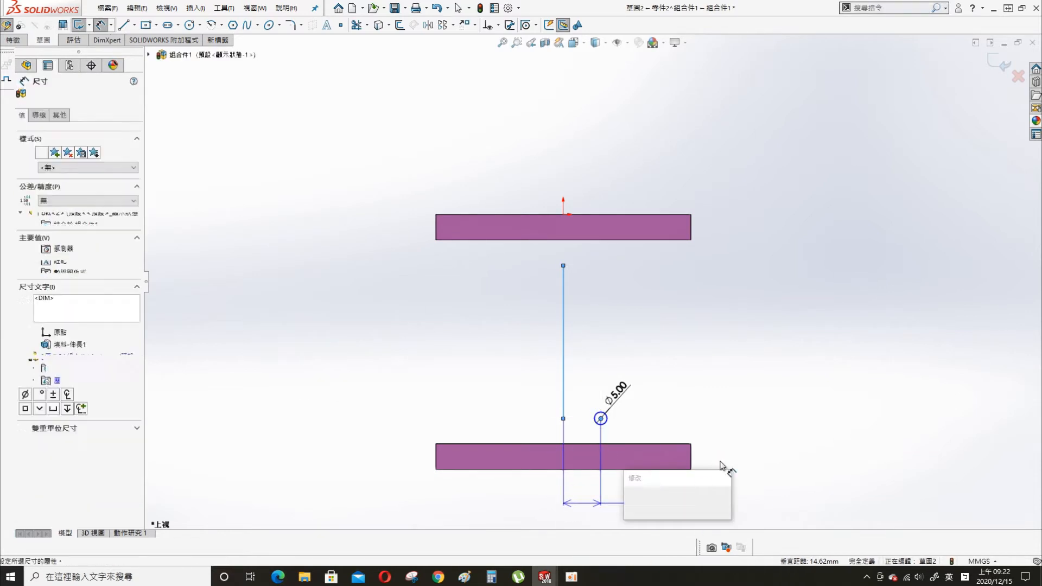
text(30)
key(Return)
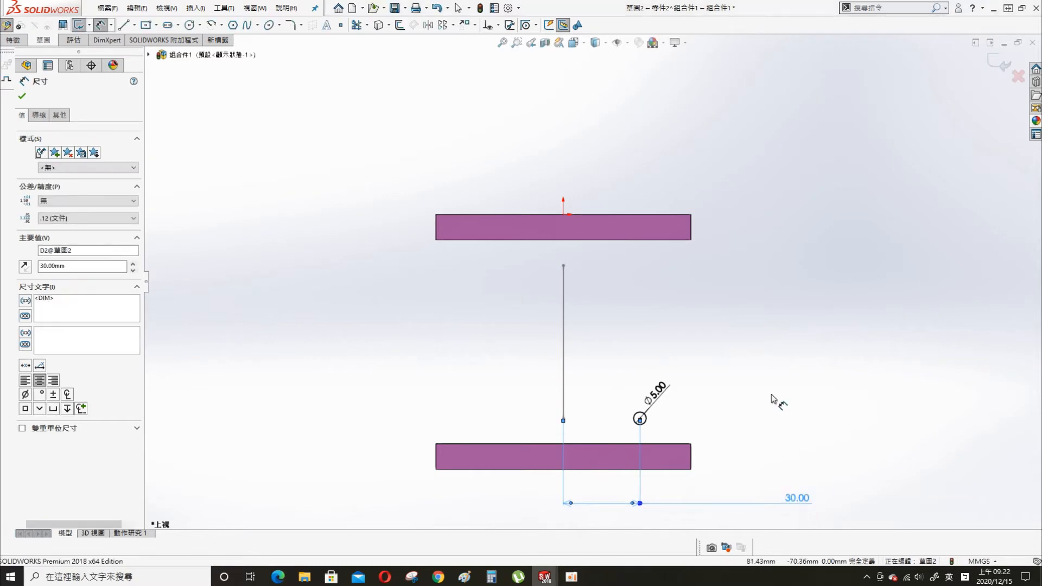
click(1004, 64)
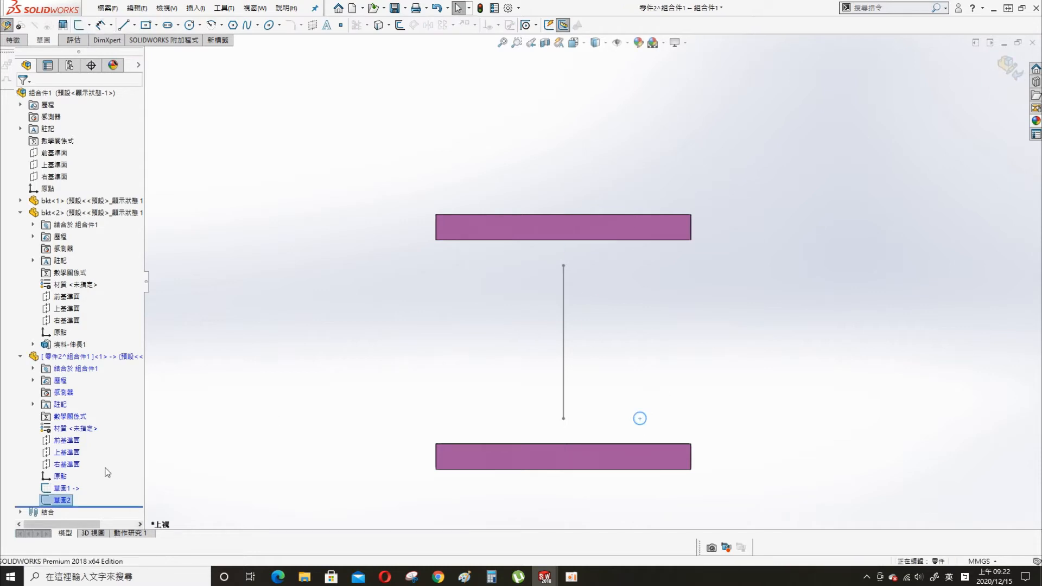
Start a swept boss (掃出填料/基材) with the circle sketch as profile and the line sketch as path.
ctrl+click(57, 488)
key(s)
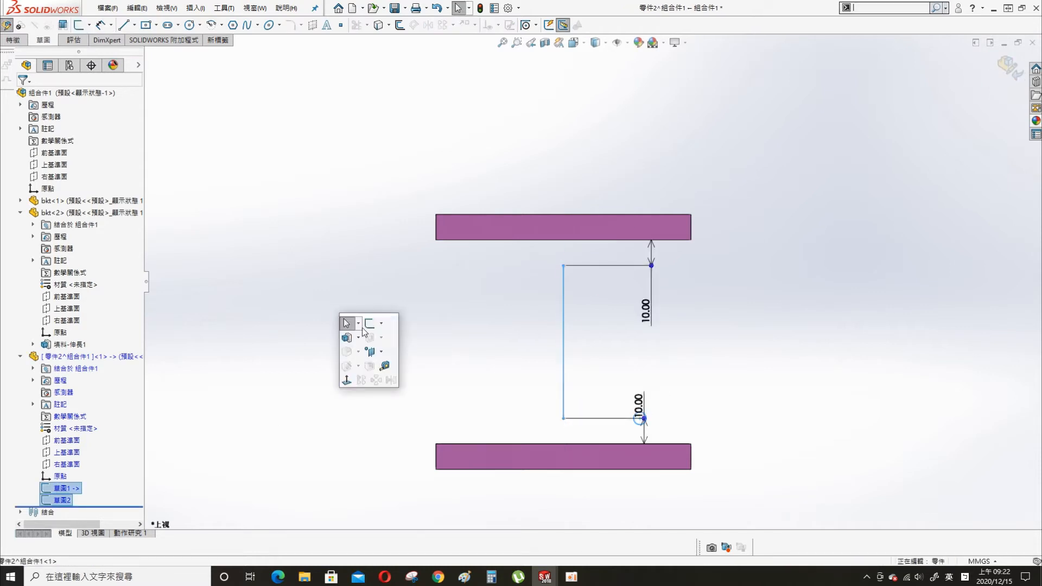
click(359, 338)
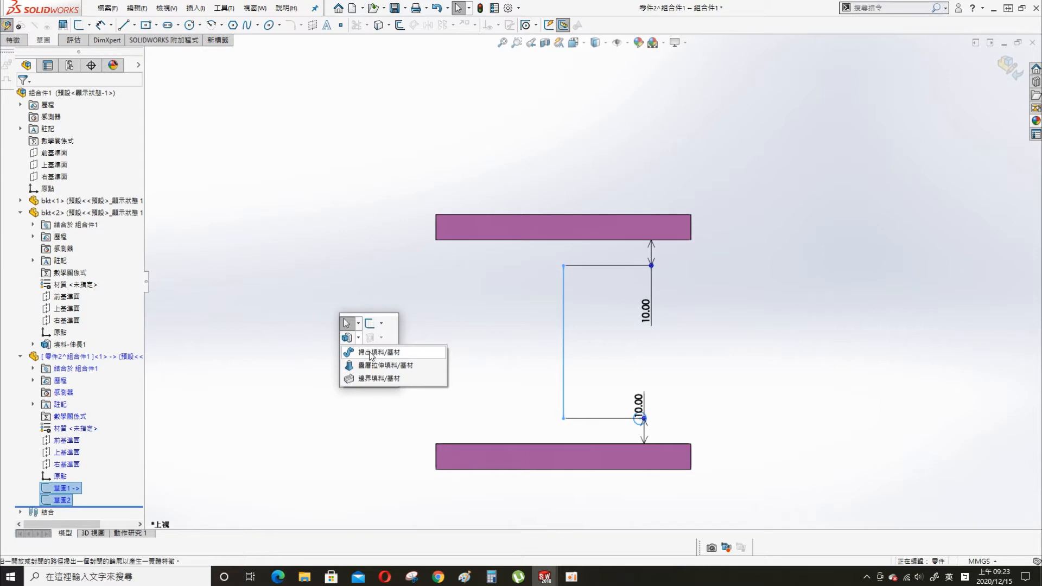
click(370, 353)
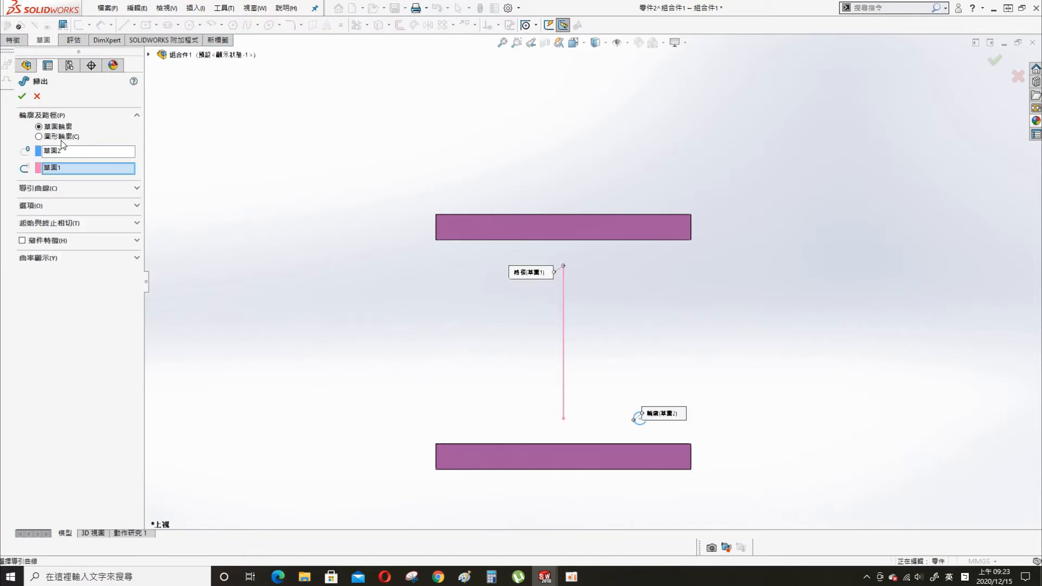
Set the sweep's profile twist to a specified value (指定扭轉值) of 10 revolutions (圈數) and create the coil.
click(38, 209)
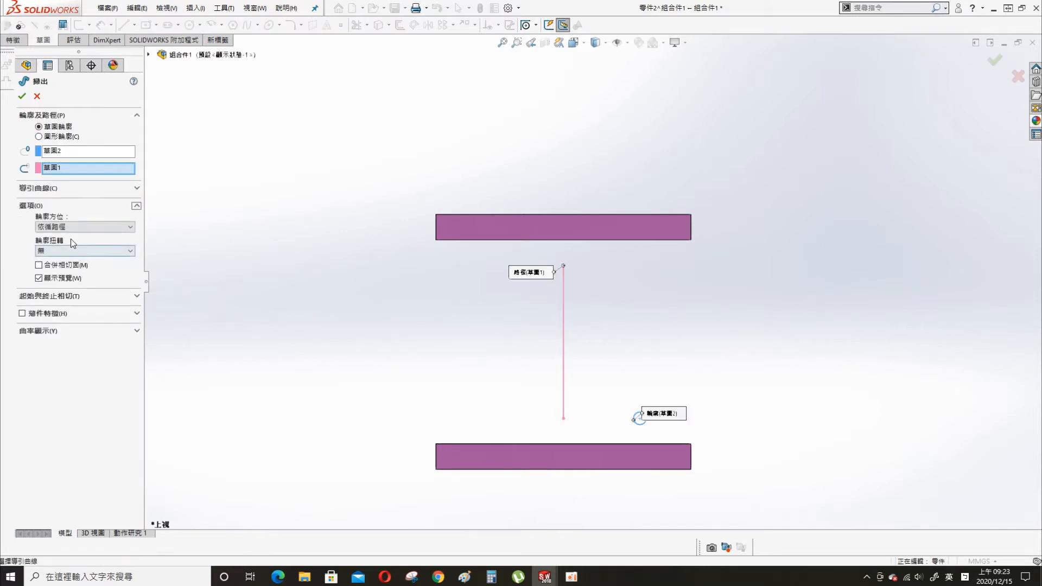
click(81, 226)
click(81, 236)
click(70, 249)
click(76, 268)
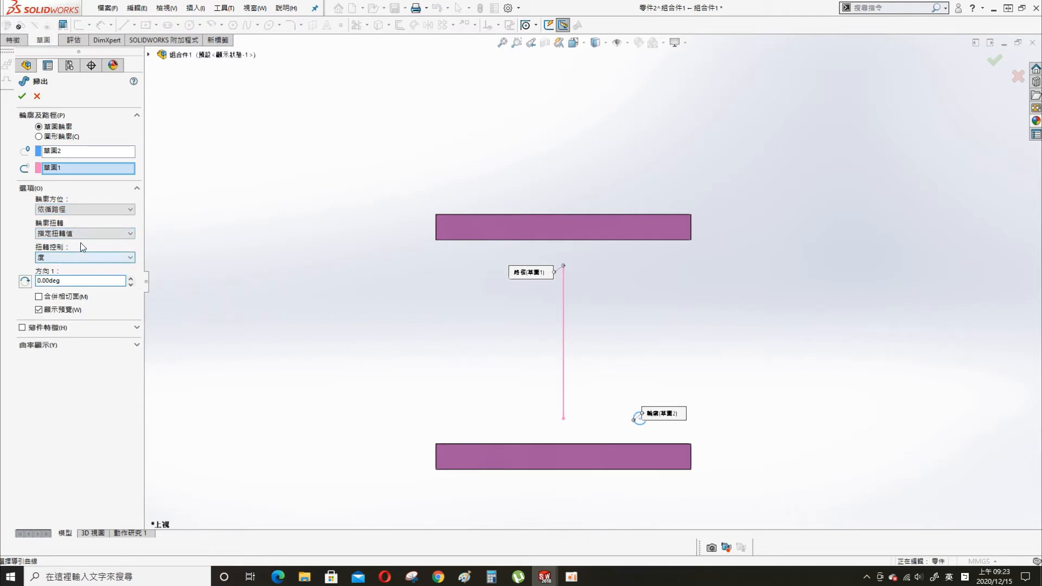
click(74, 259)
click(62, 278)
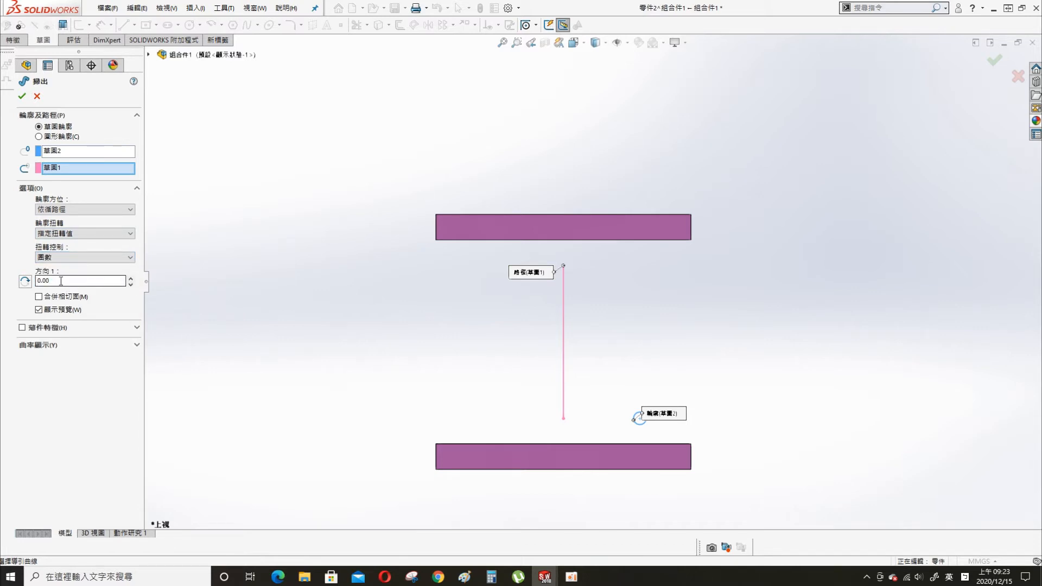
double_click(61, 281)
key(Return)
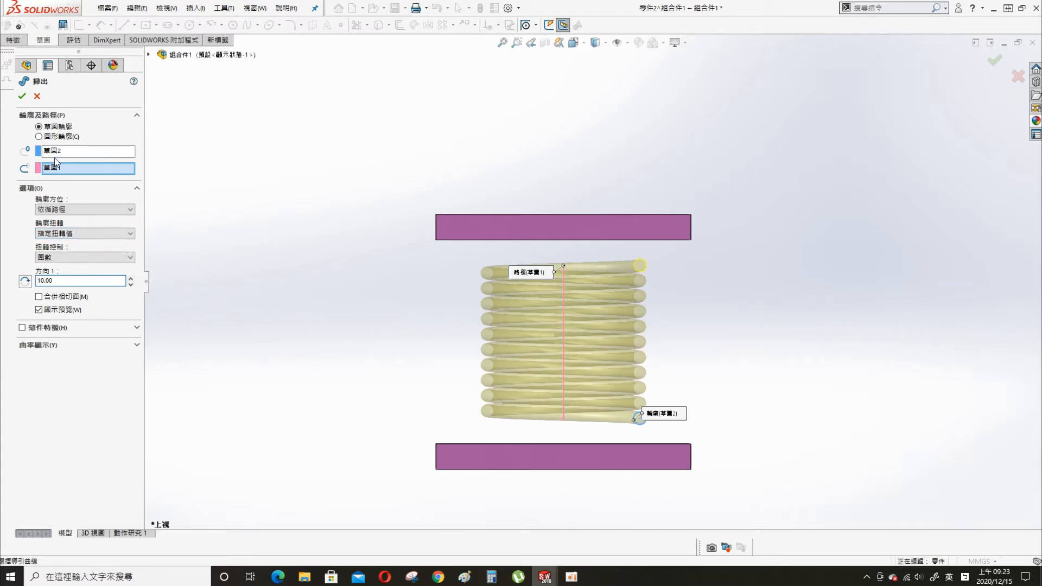
click(23, 96)
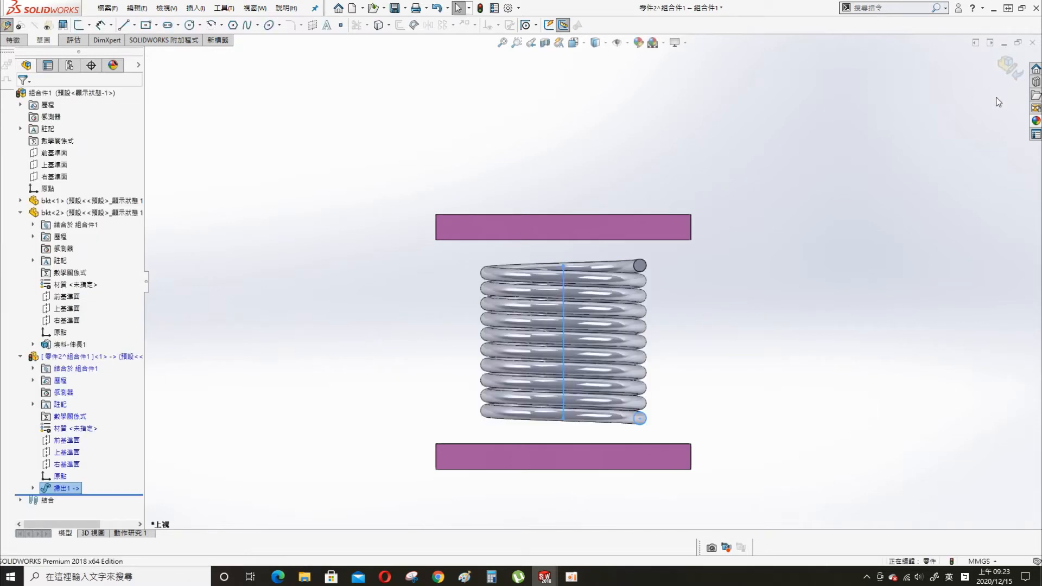
Return to editing the assembly and move the lower plate farther away from the upper plate.
click(1008, 66)
click(611, 225)
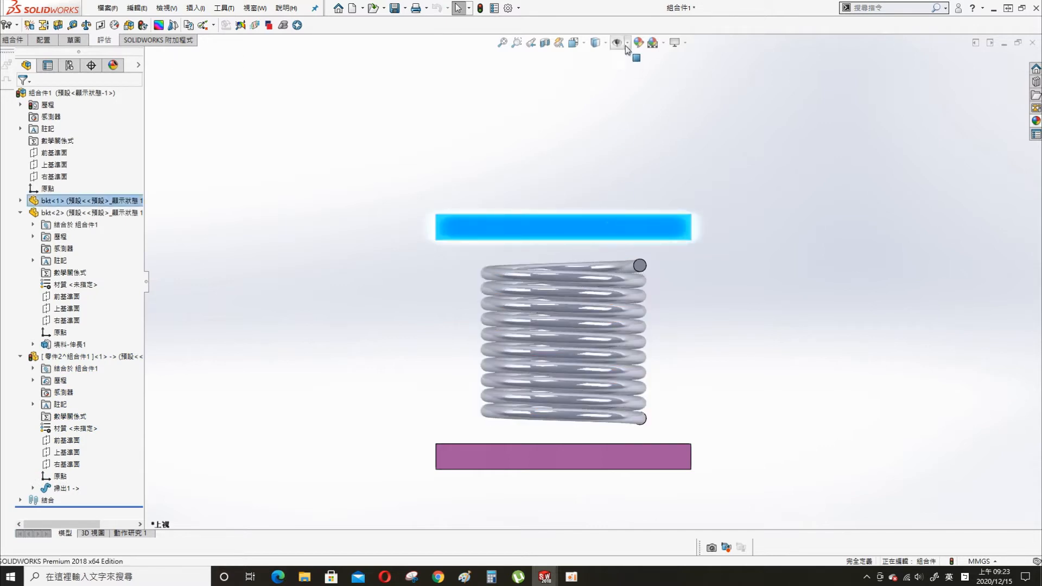
drag(640, 454, 642, 573)
scroll(704, 425, up, 3)
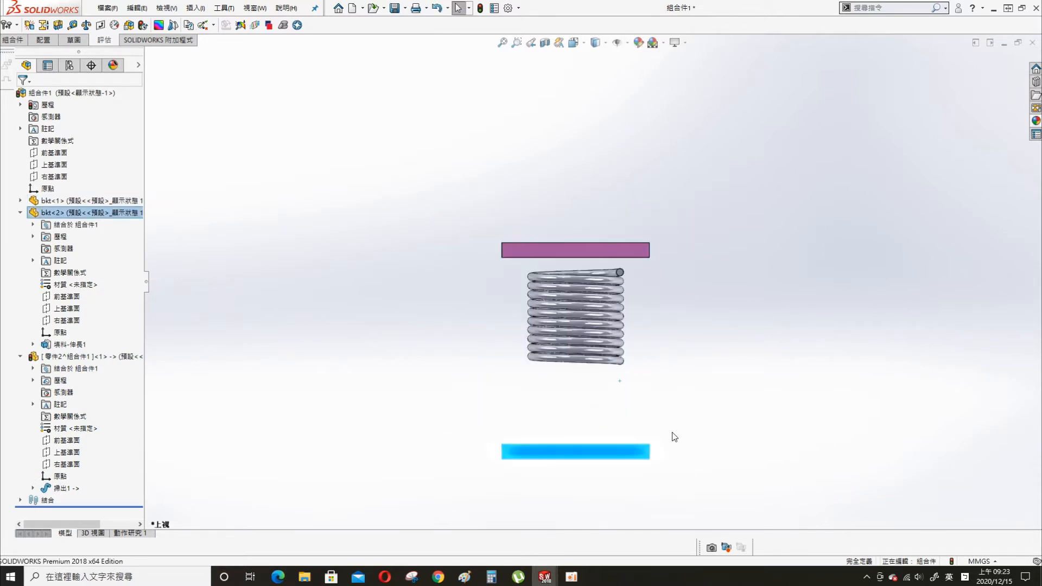
Move the lower plate farther from the upper plate and back toward it, rebuilding the assembly after each move.
drag(604, 456, 608, 507)
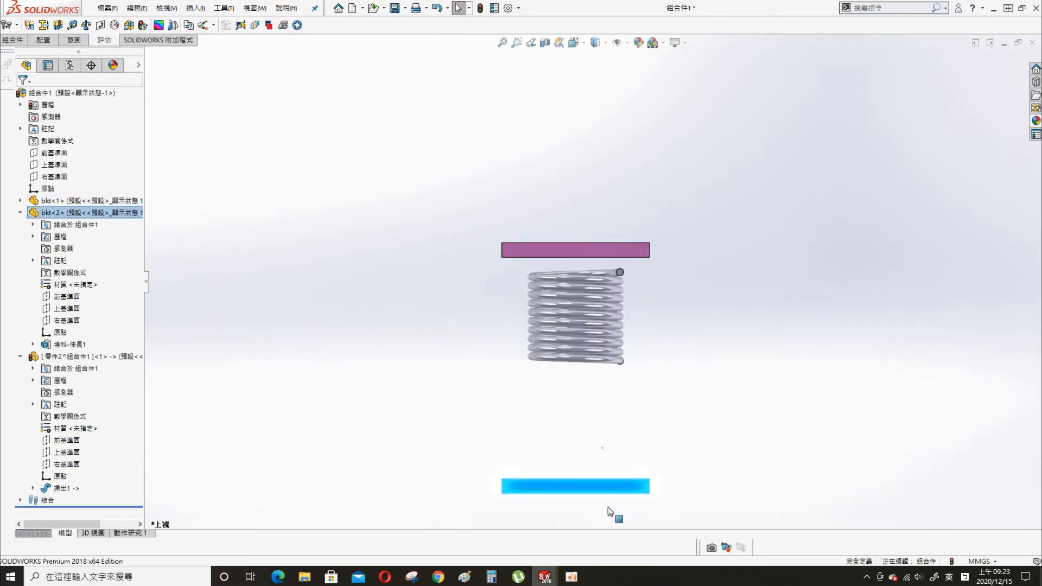
click(480, 8)
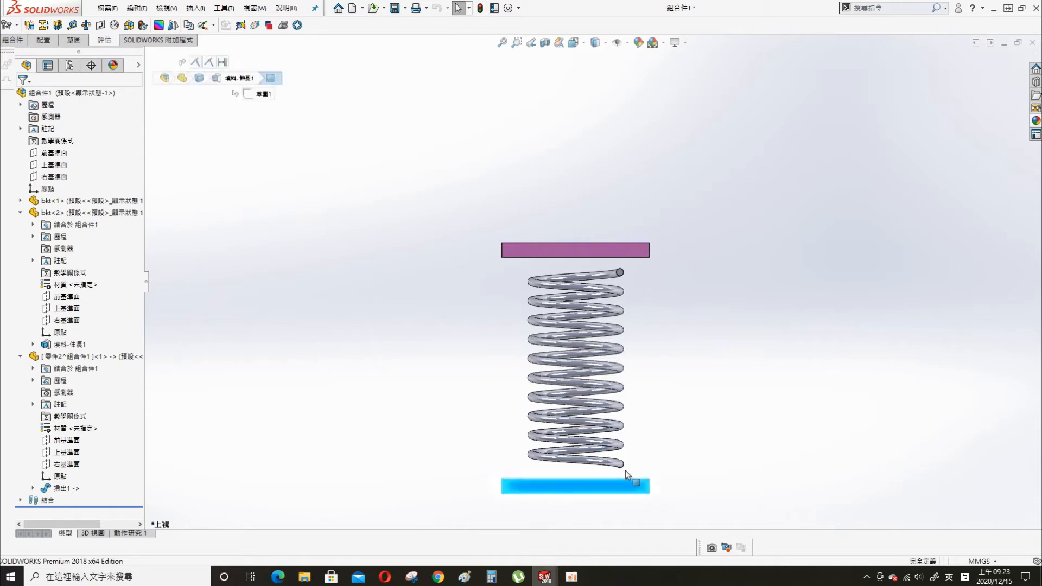
drag(625, 471, 630, 285)
click(478, 8)
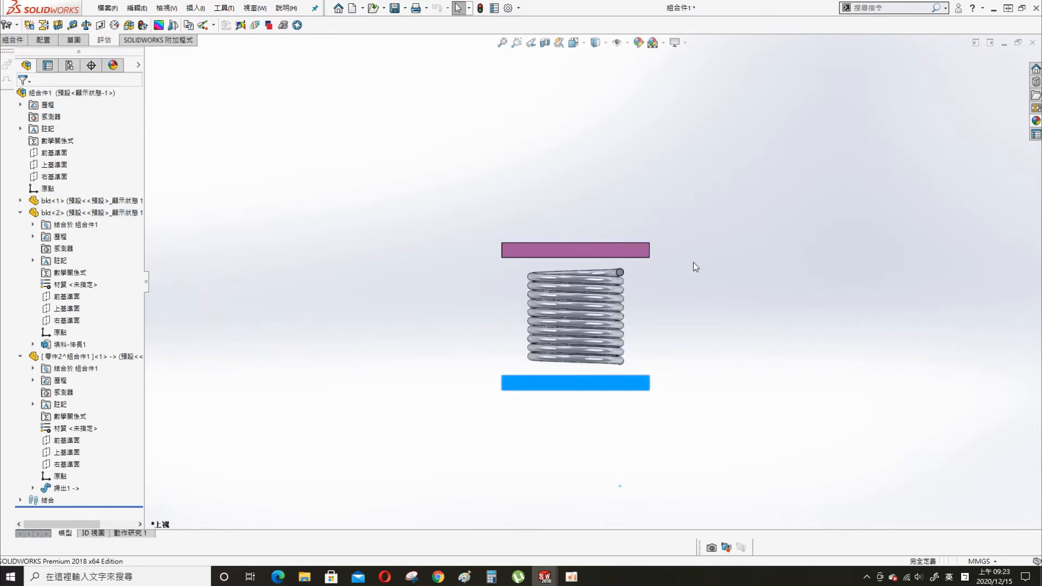
Show the path sketch 草圖1 of the spring's sweep feature in the assembly.
middle_drag(684, 282, 541, 334)
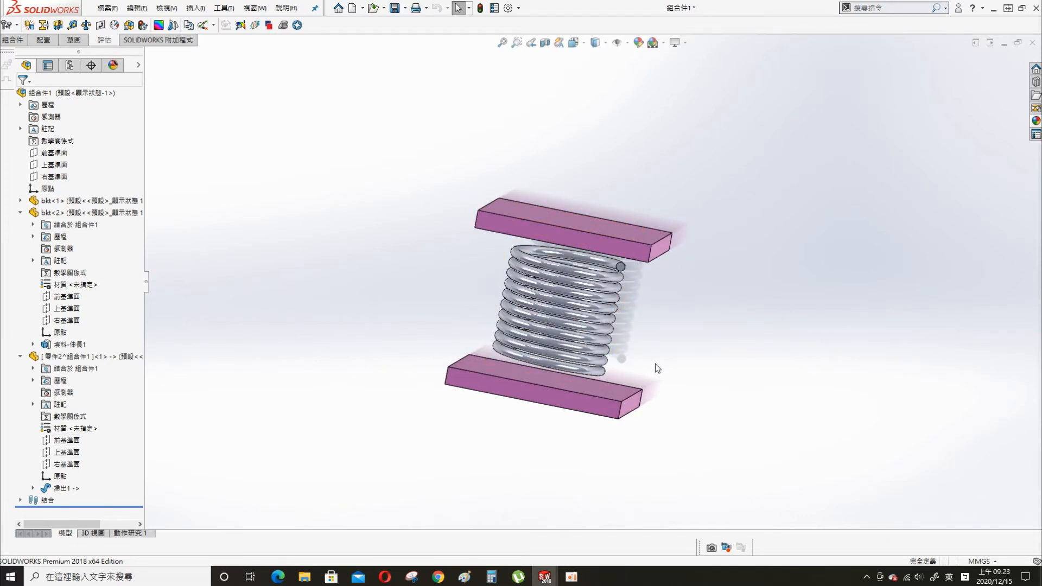
middle_drag(655, 358, 611, 277)
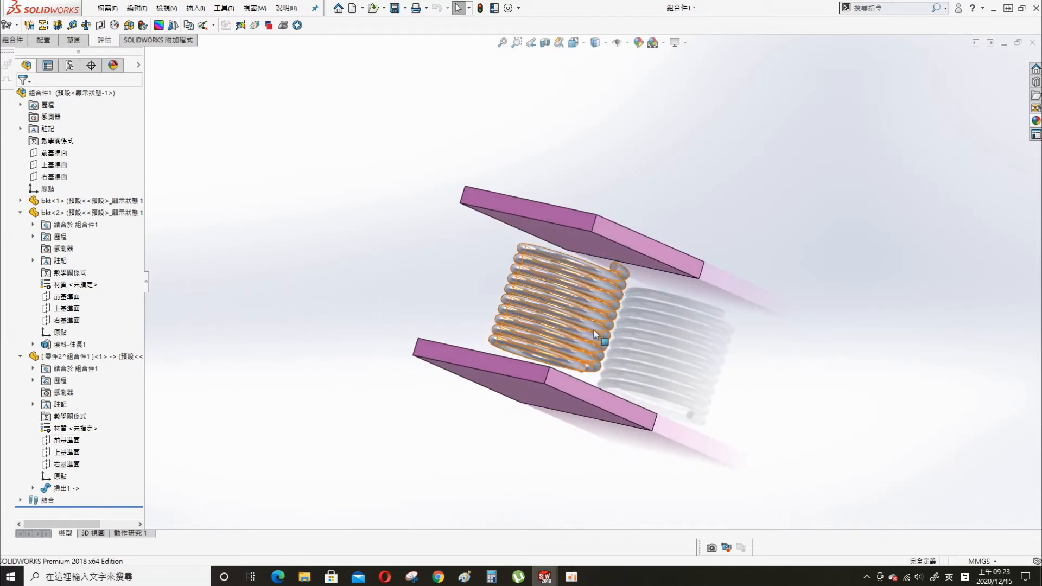
scroll(614, 278, down, 5)
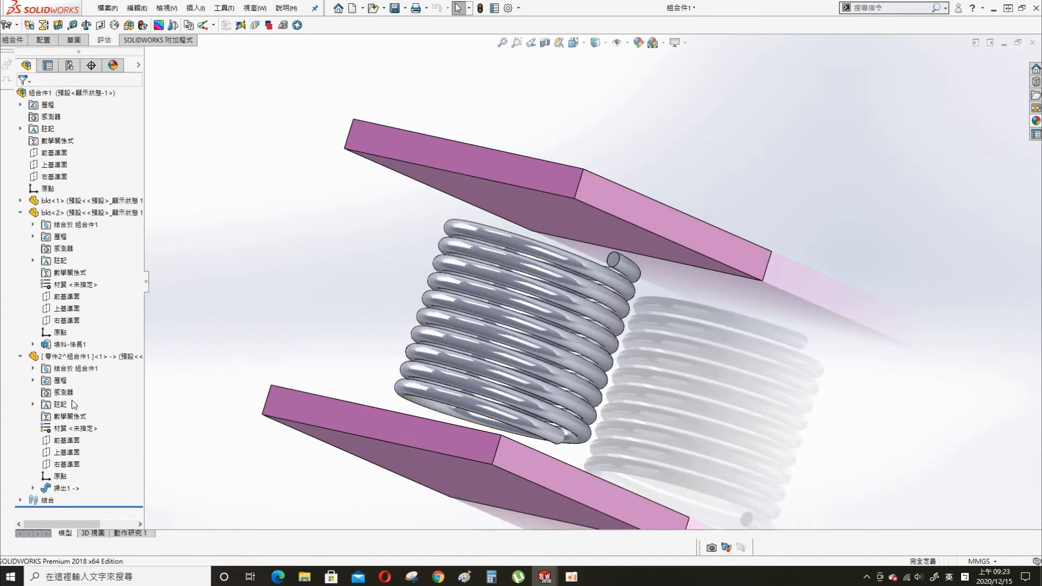
click(33, 488)
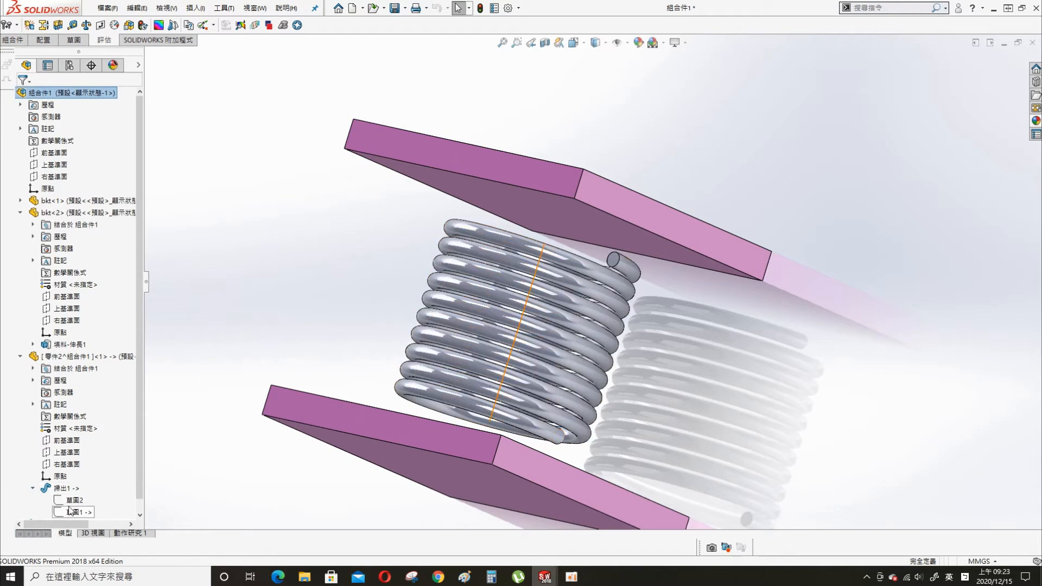
click(73, 512)
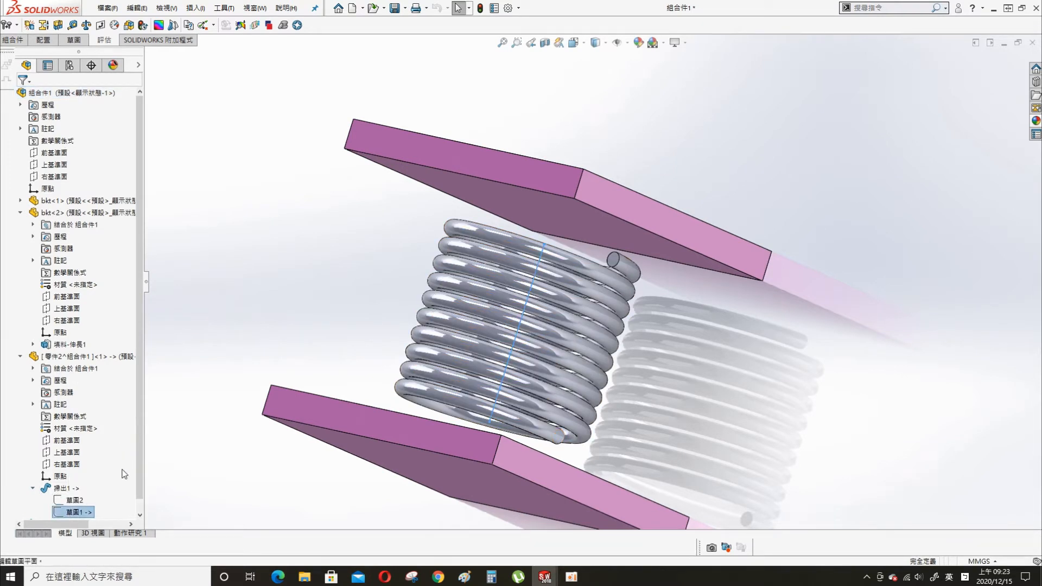
right_click(81, 515)
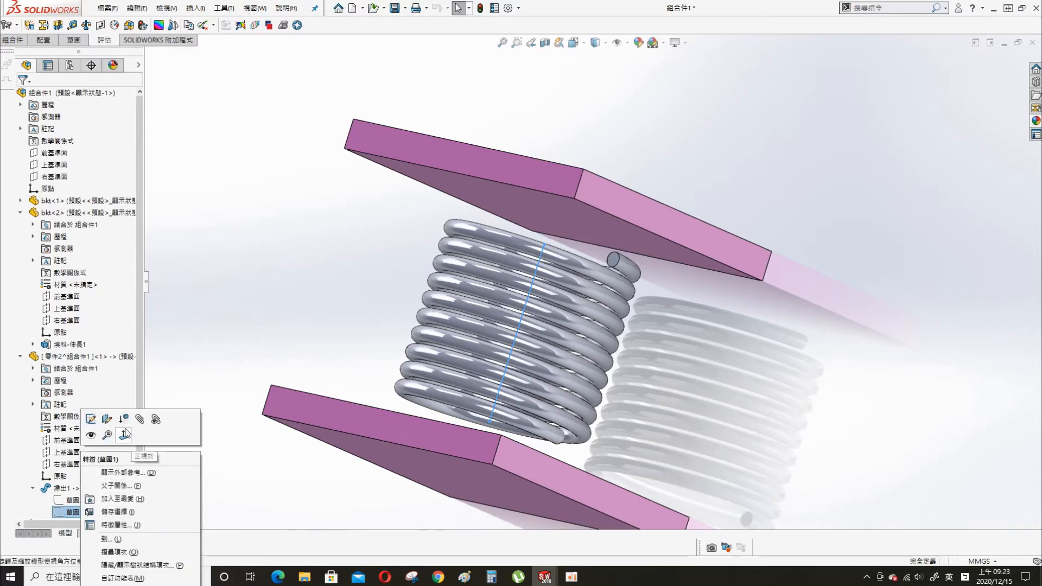
click(93, 436)
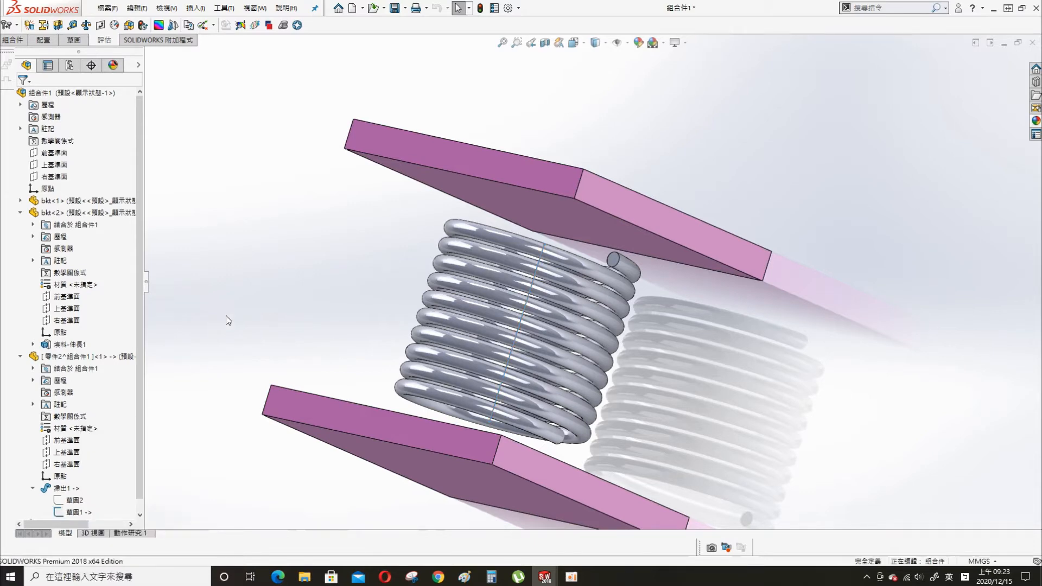
Start editing the spring part 零件2 in the context of the assembly.
middle_drag(549, 242, 540, 250)
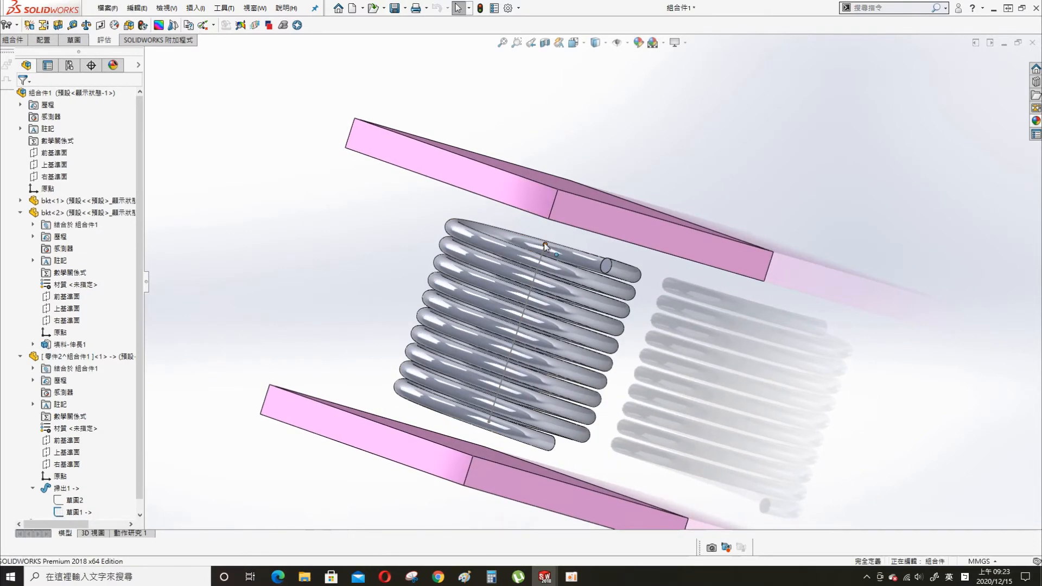
click(545, 244)
click(537, 188)
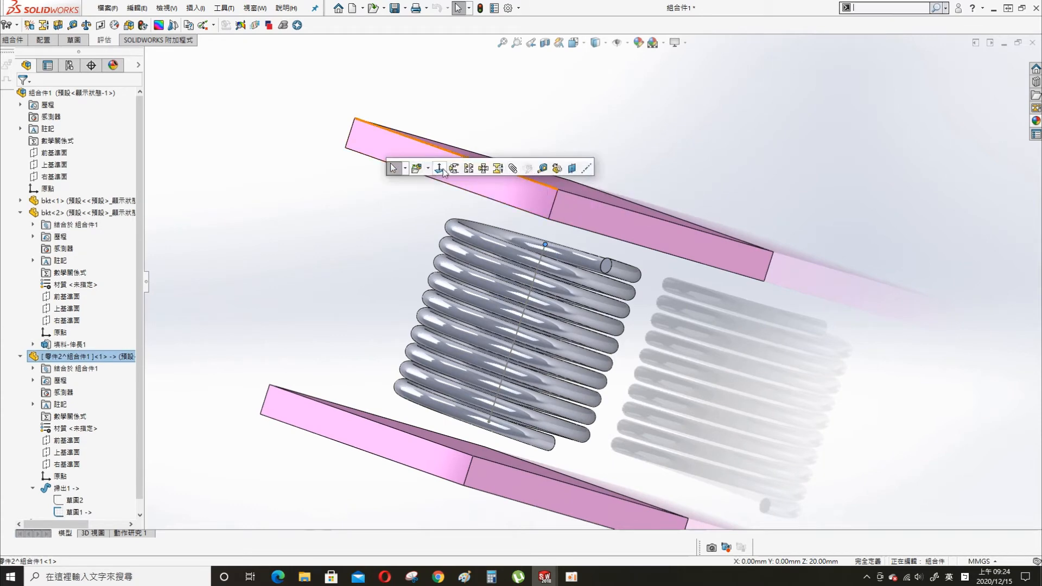
right_click(109, 359)
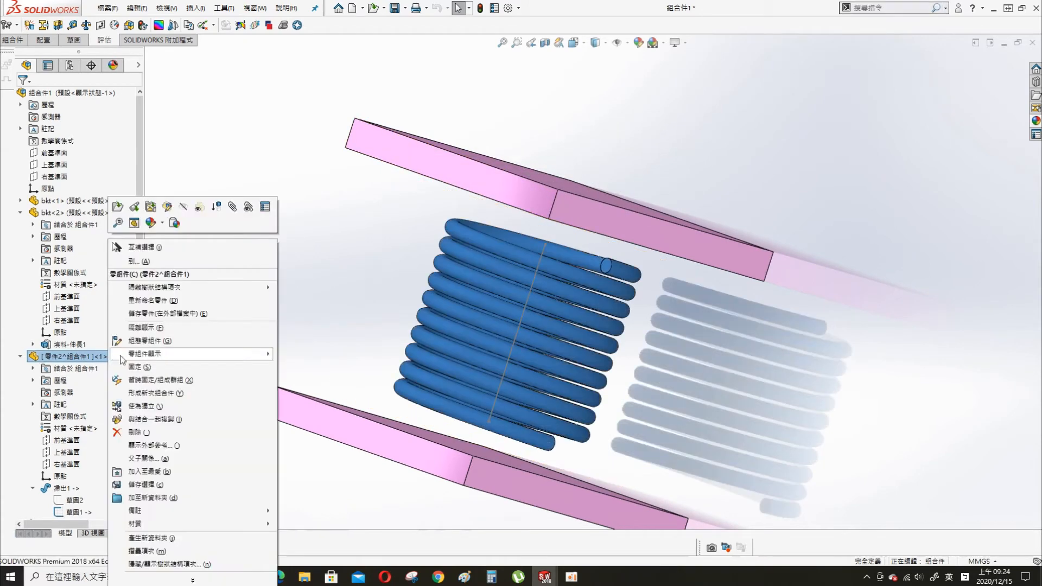
click(167, 207)
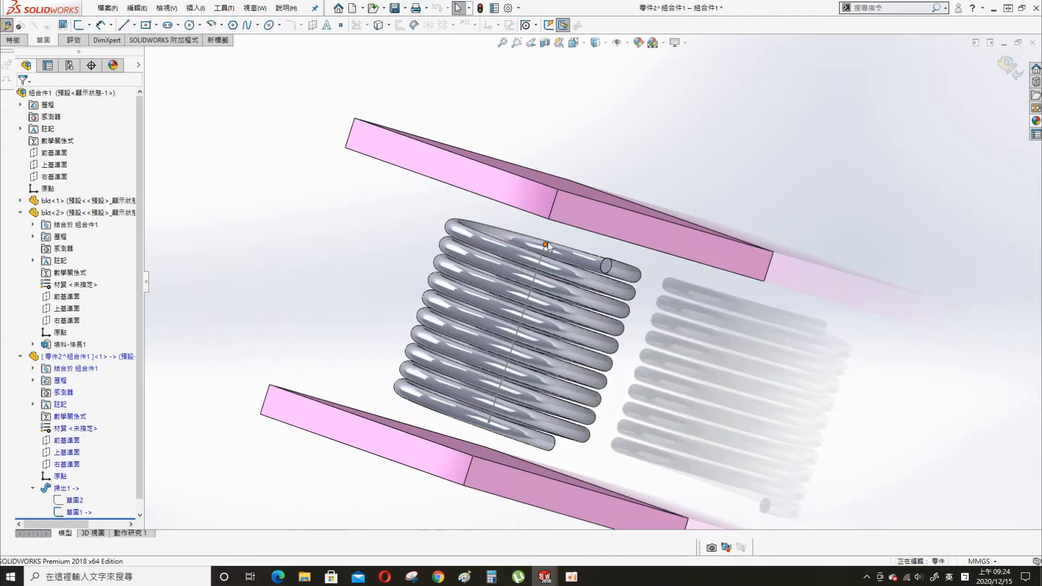
Create a reference plane (基準面) through the path line's upper endpoint and perpendicular to that line.
key(s)
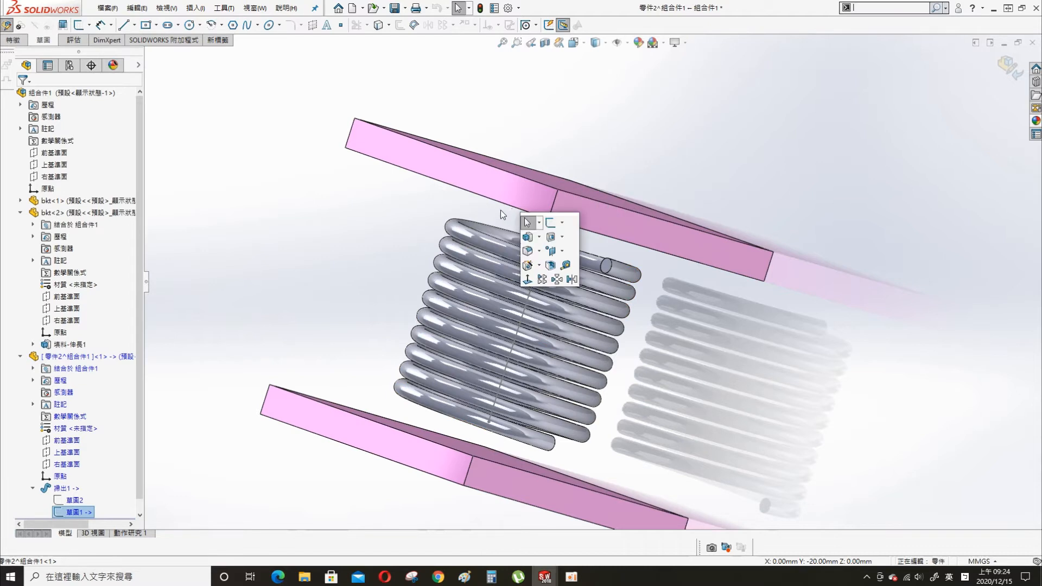
click(562, 252)
click(578, 264)
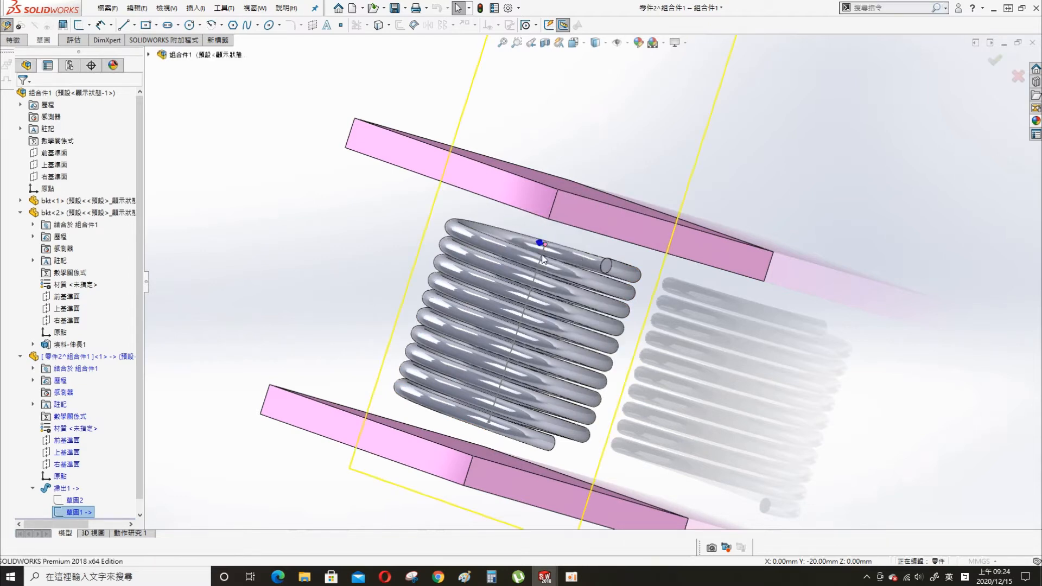
click(542, 257)
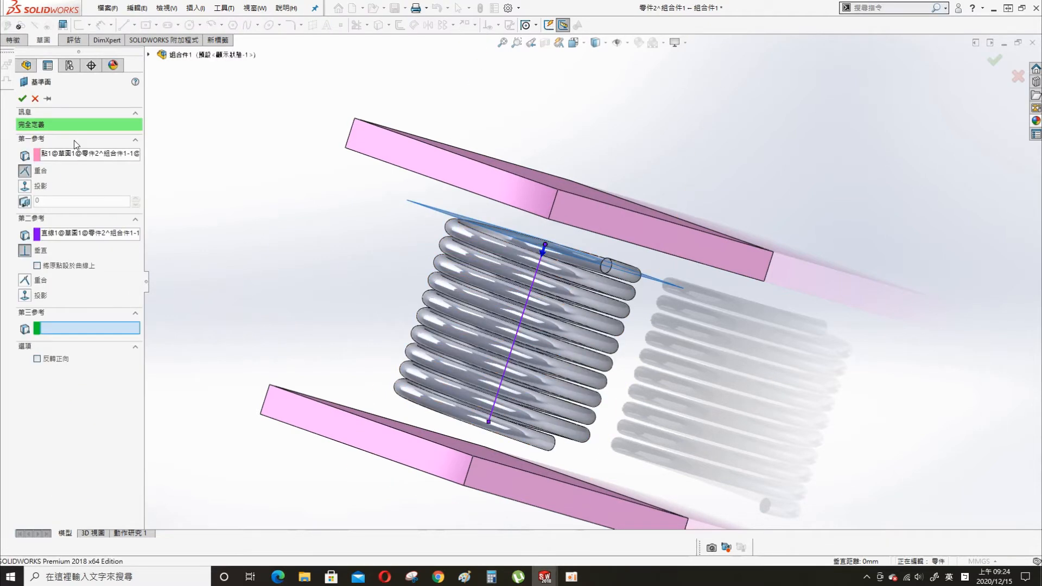
click(22, 99)
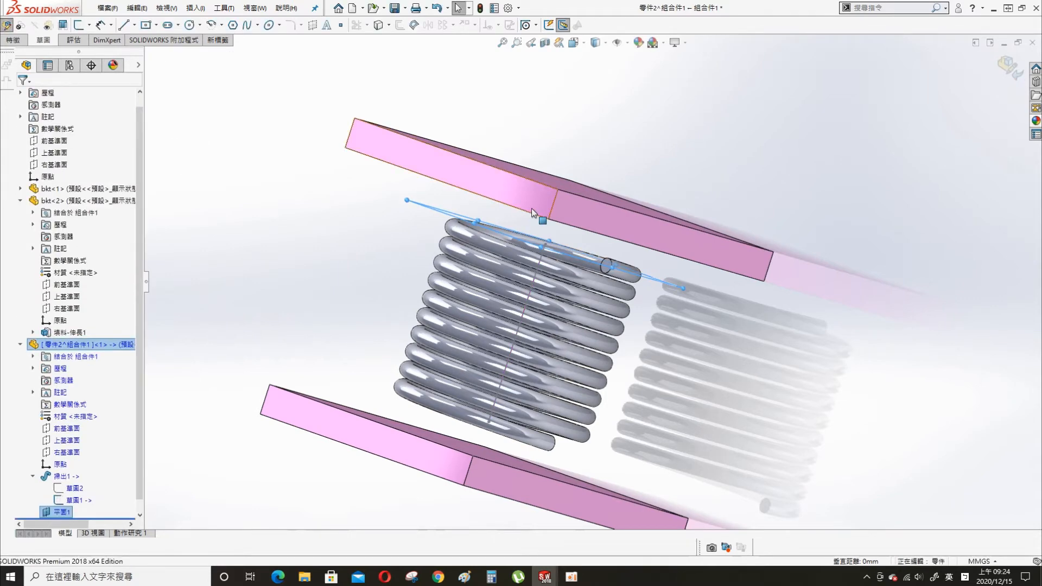
key(Escape)
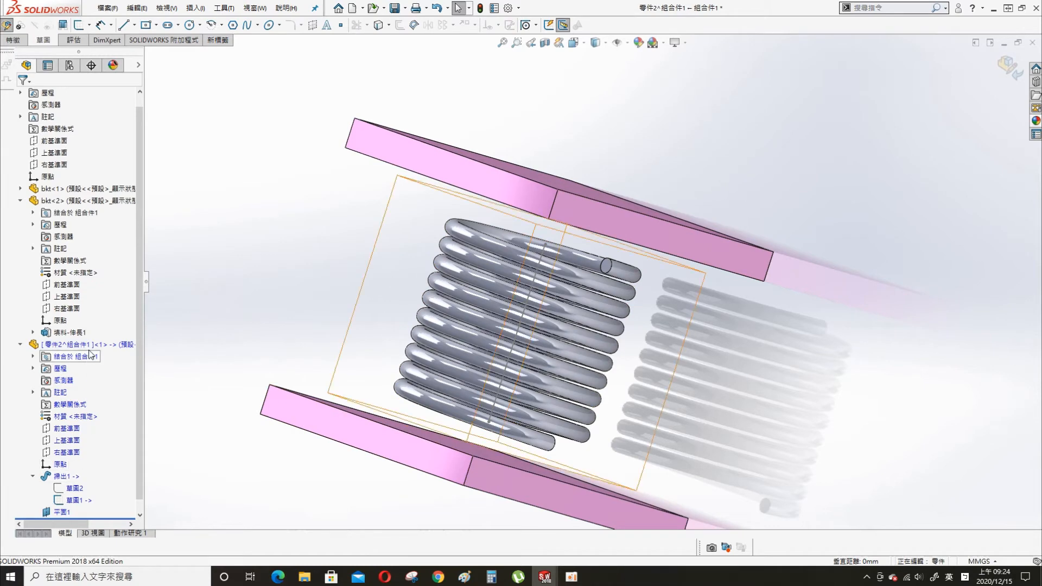
Open the spring part 零件2 in its own window.
right_click(87, 345)
click(99, 312)
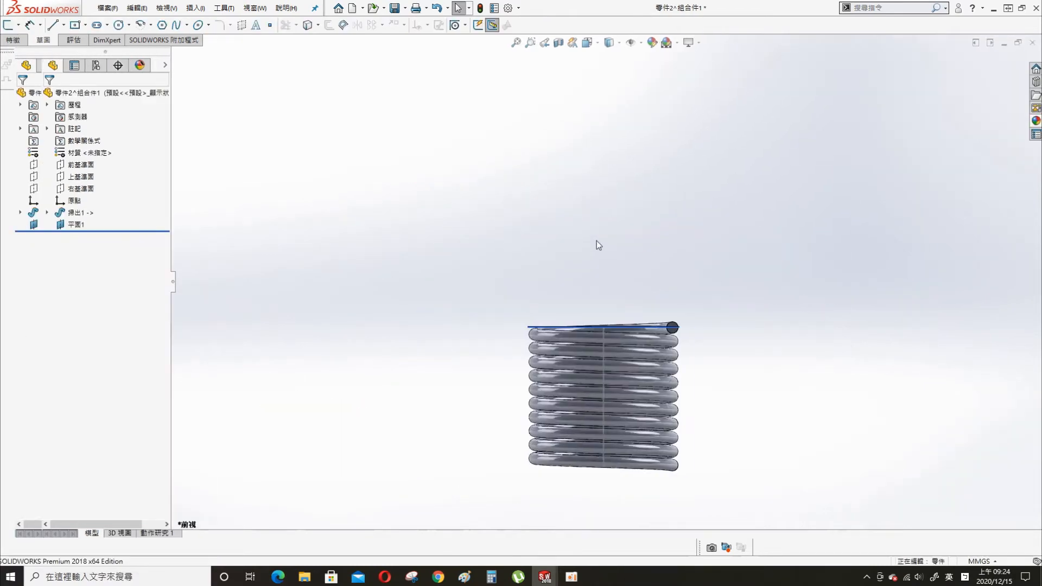
mouse_move(626, 300)
middle_down()
mouse_move(645, 331)
mouse_move(641, 295)
middle_up()
scroll(649, 308, down, 3)
scroll(648, 308, down, 1)
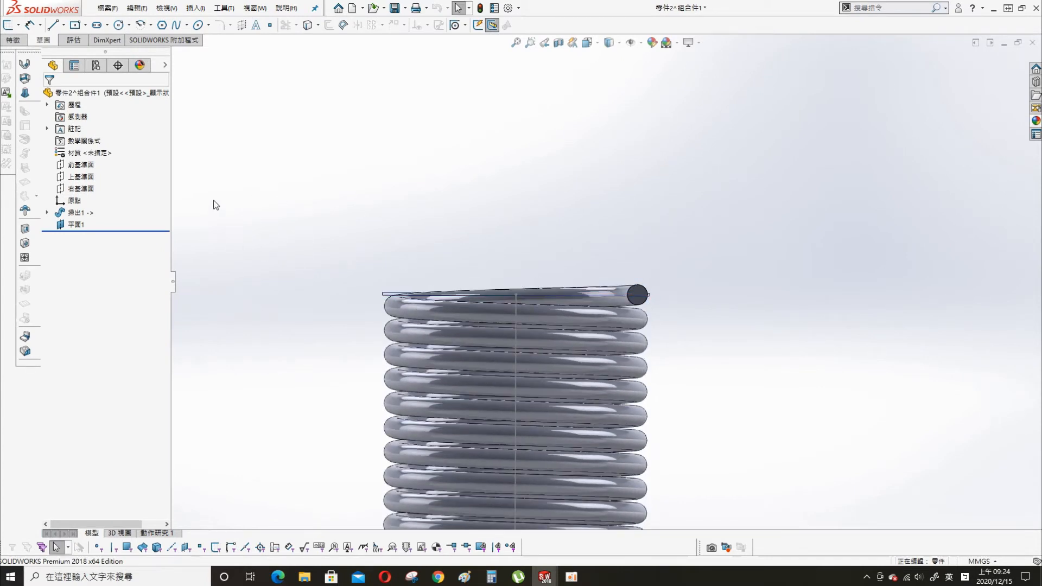
Start a sketch on plane 平面1 at the coil's upper end and view it face-on.
middle_drag(529, 210, 420, 256)
click(418, 261)
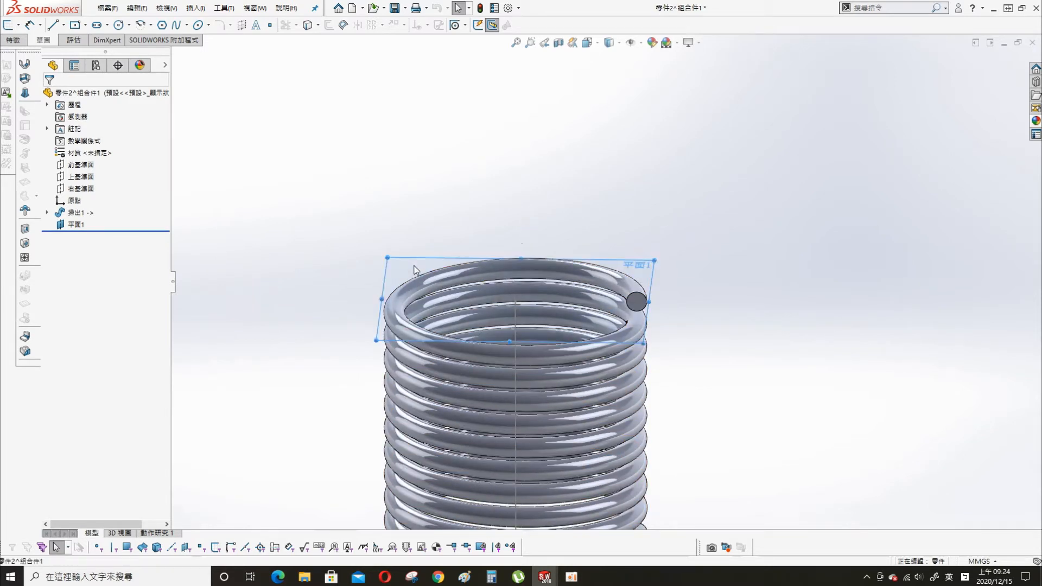
click(462, 237)
key(s)
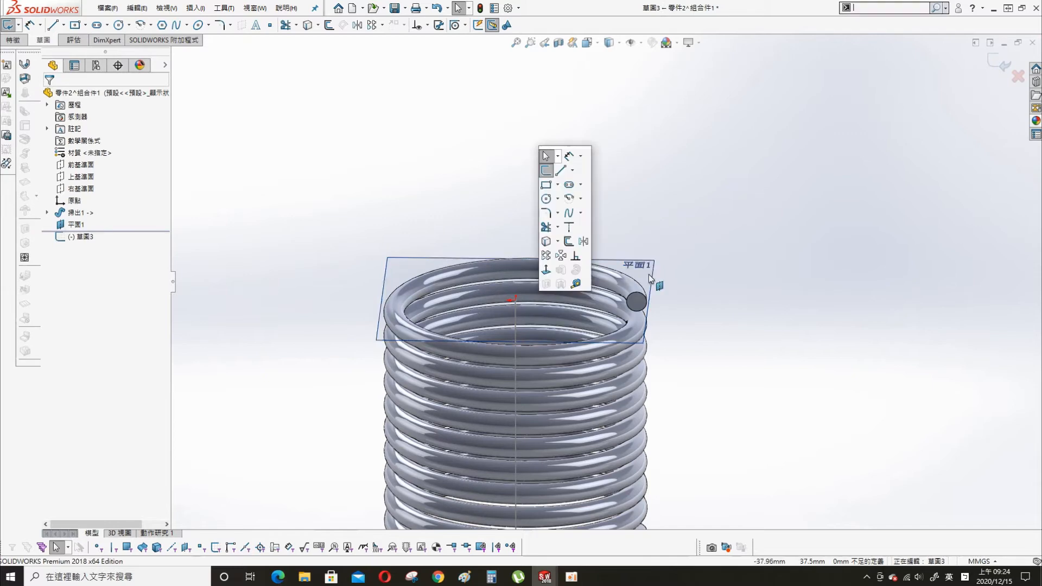
click(576, 263)
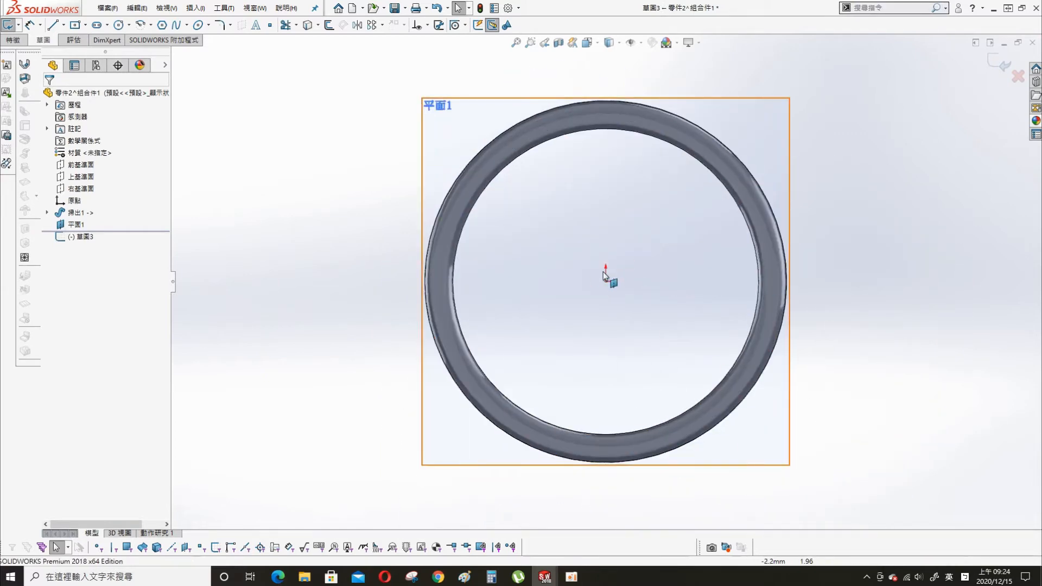
Sketch a circle about 33 mm in diameter centred on the sketch origin.
key(s)
click(612, 297)
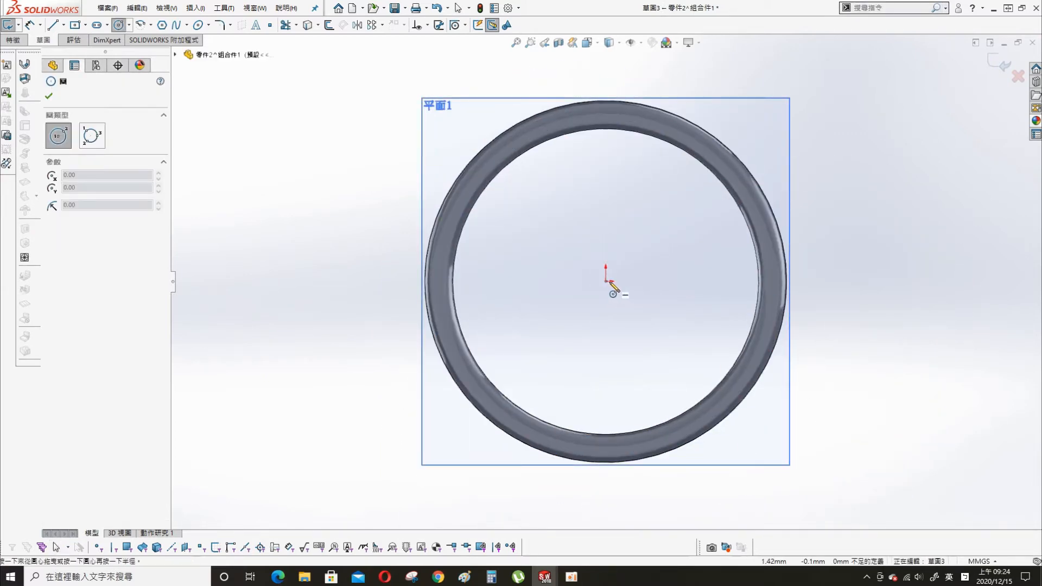
click(607, 282)
click(671, 348)
Dimension the circle's diameter to 60 mm.
key(s)
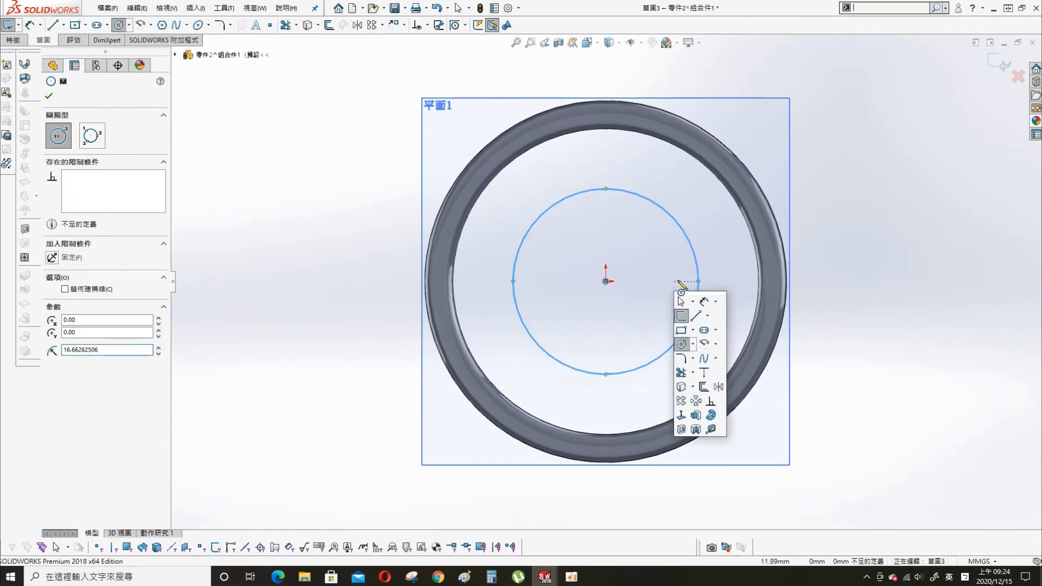
click(706, 301)
click(699, 276)
click(823, 179)
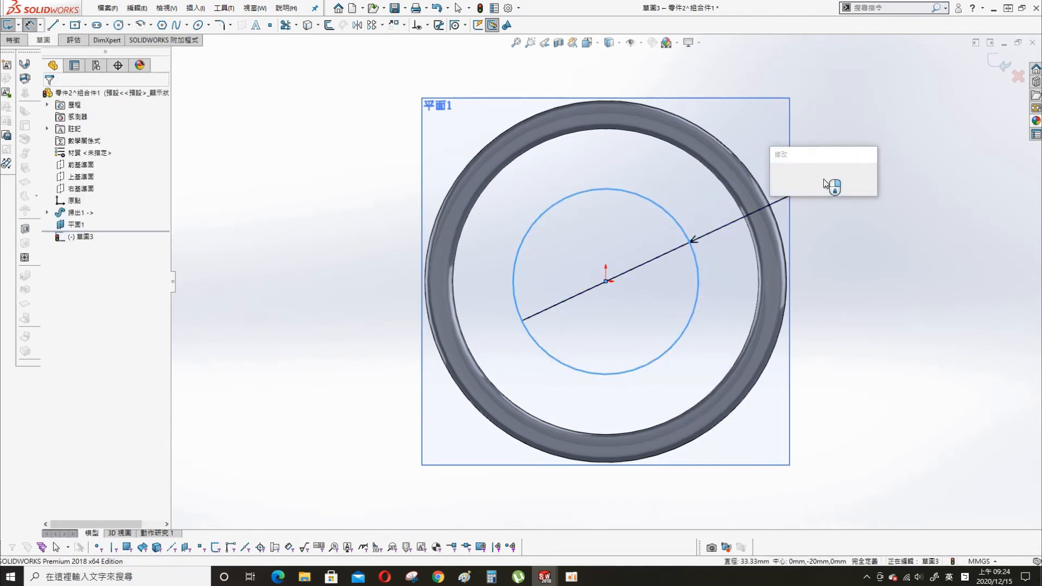
text(60)
key(Return)
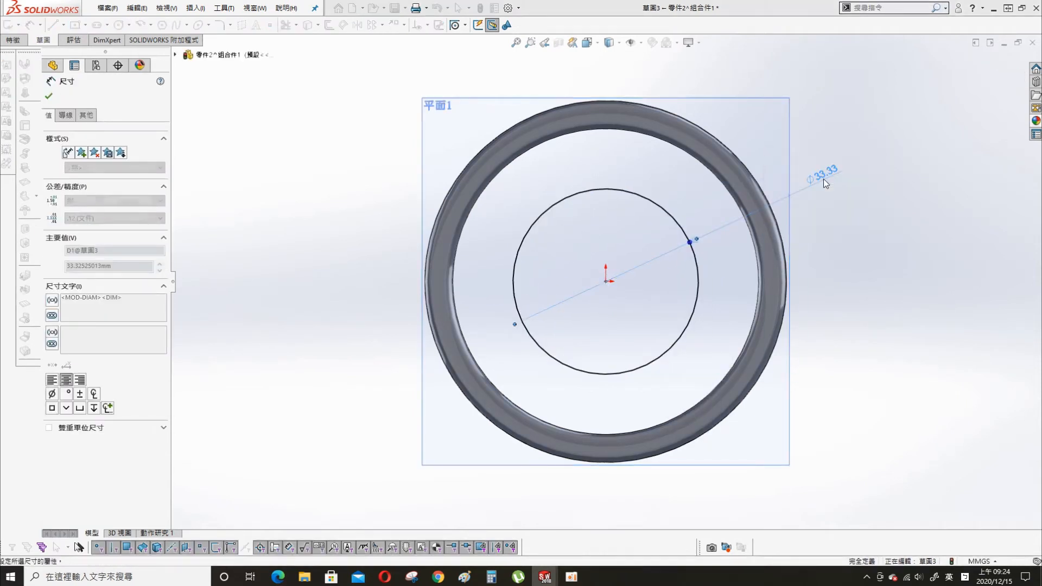
key(Escape)
Start a helix/spiral curve (螺旋曲線/渦捲線) based on the circle sketch.
middle_drag(865, 255, 660, 225)
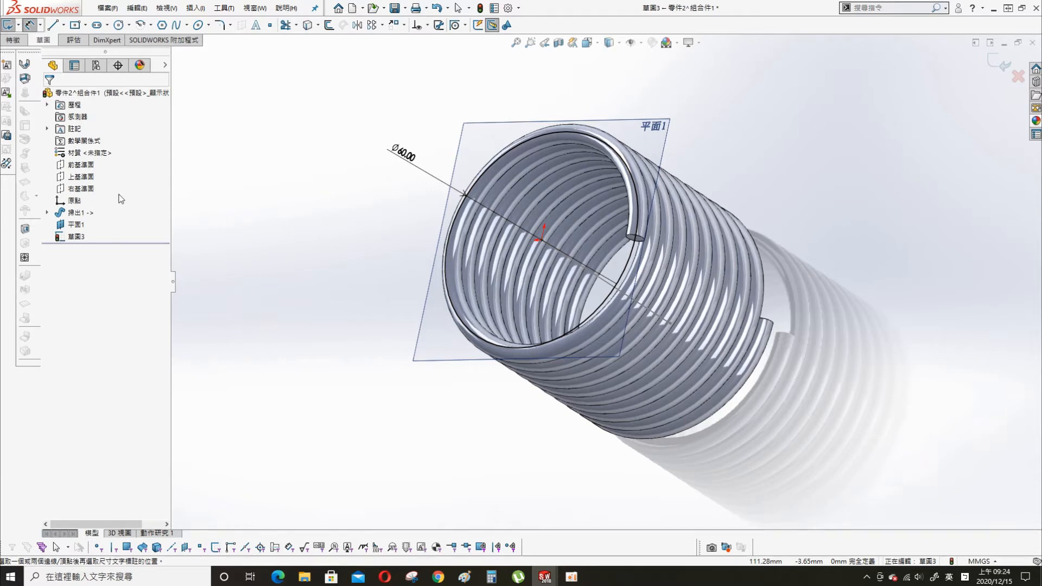
click(196, 8)
mouse_move(198, 111)
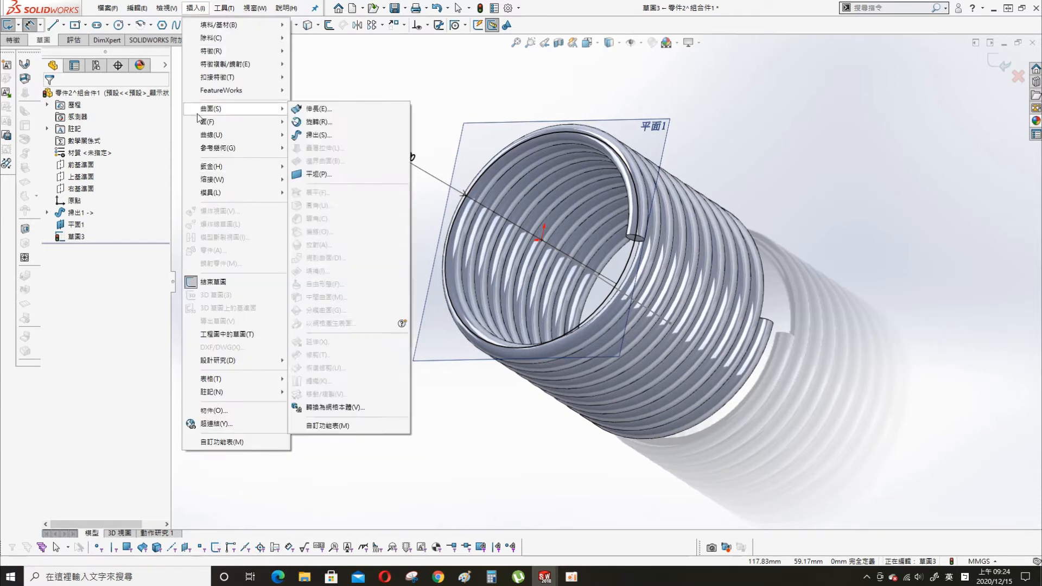
mouse_move(212, 136)
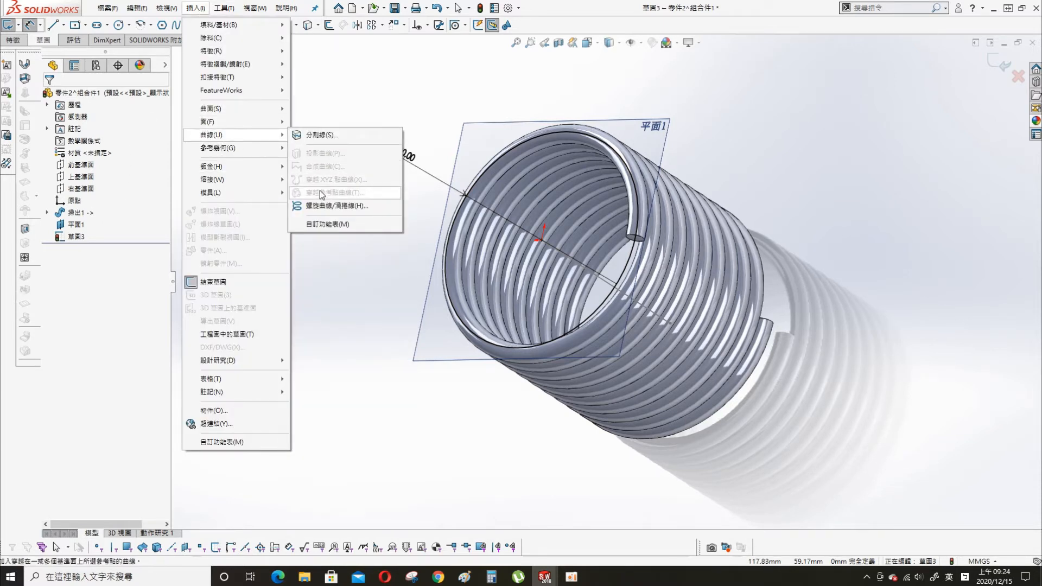
click(329, 205)
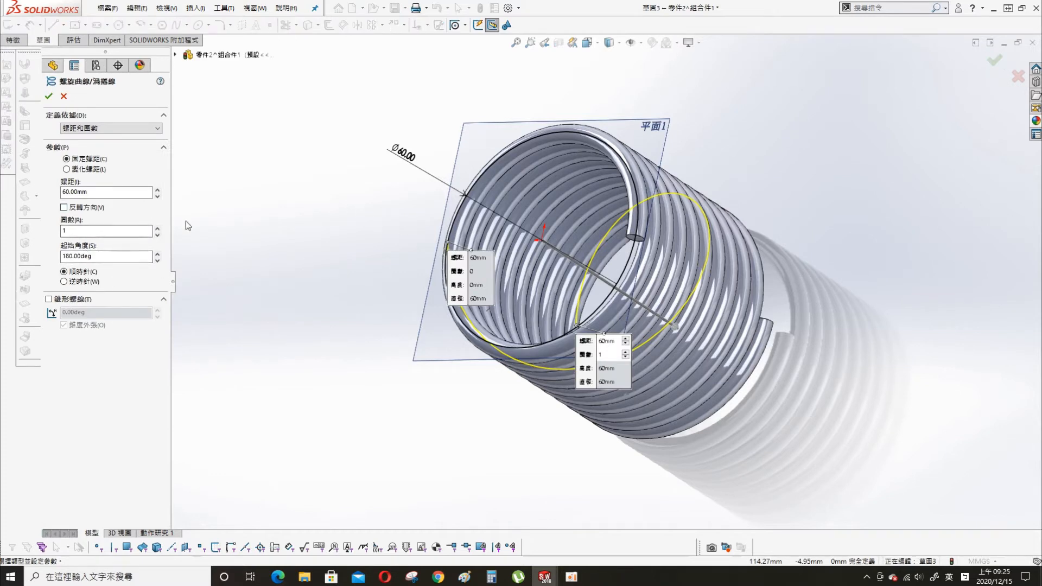
double_click(92, 257)
text(0)
key(Return)
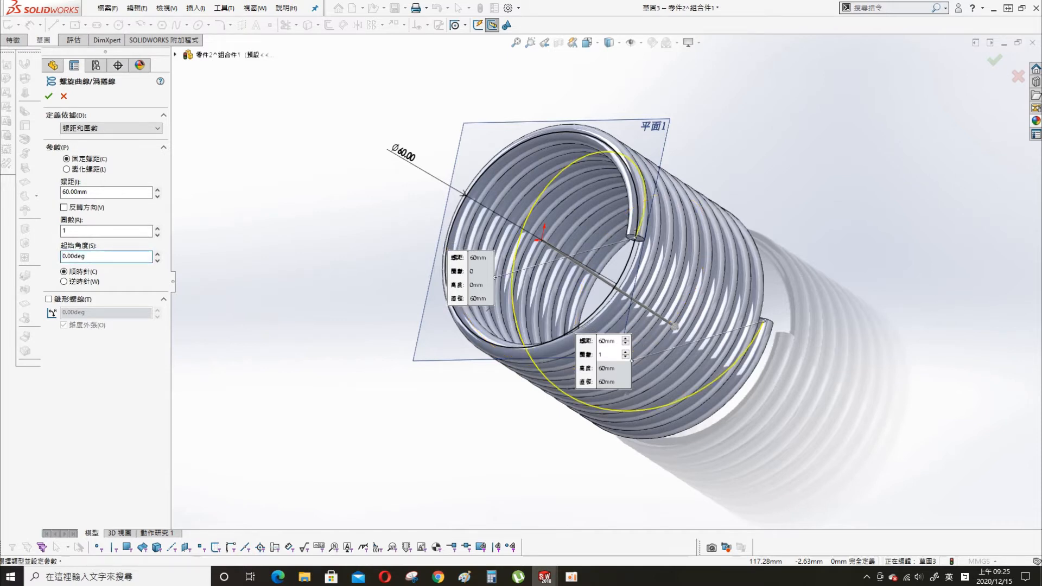
click(83, 283)
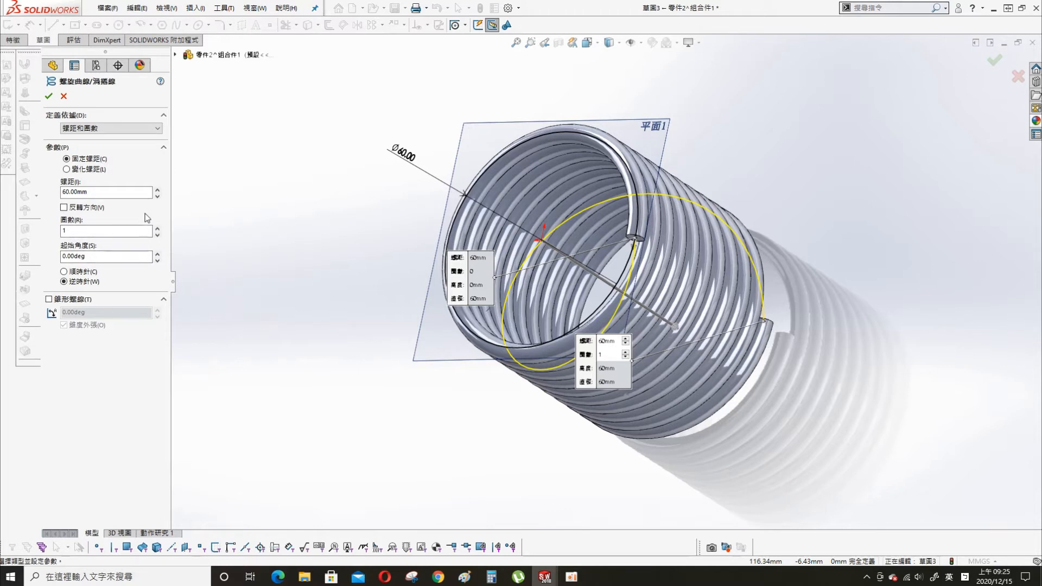
click(92, 192)
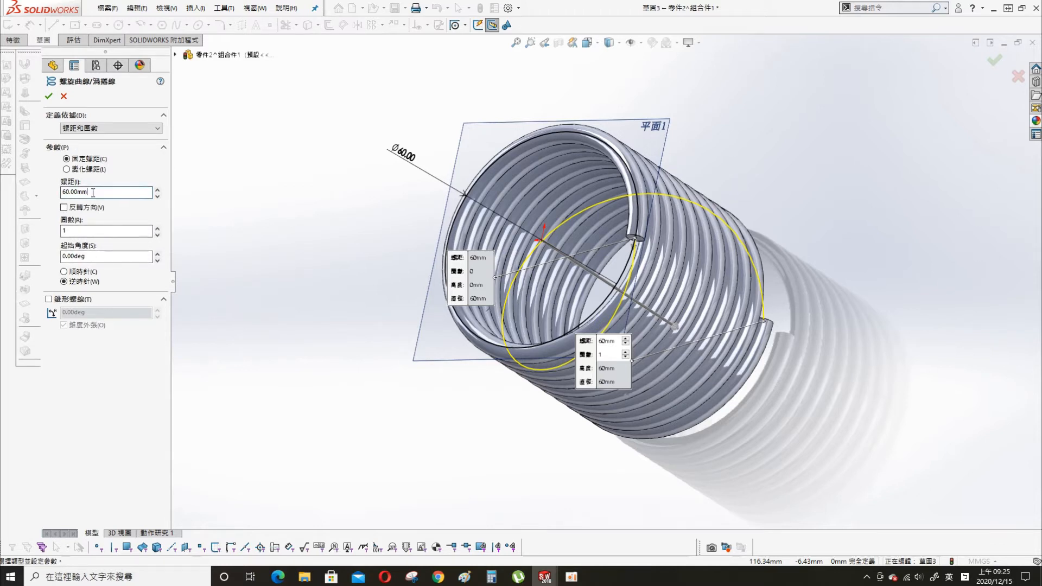
click(63, 208)
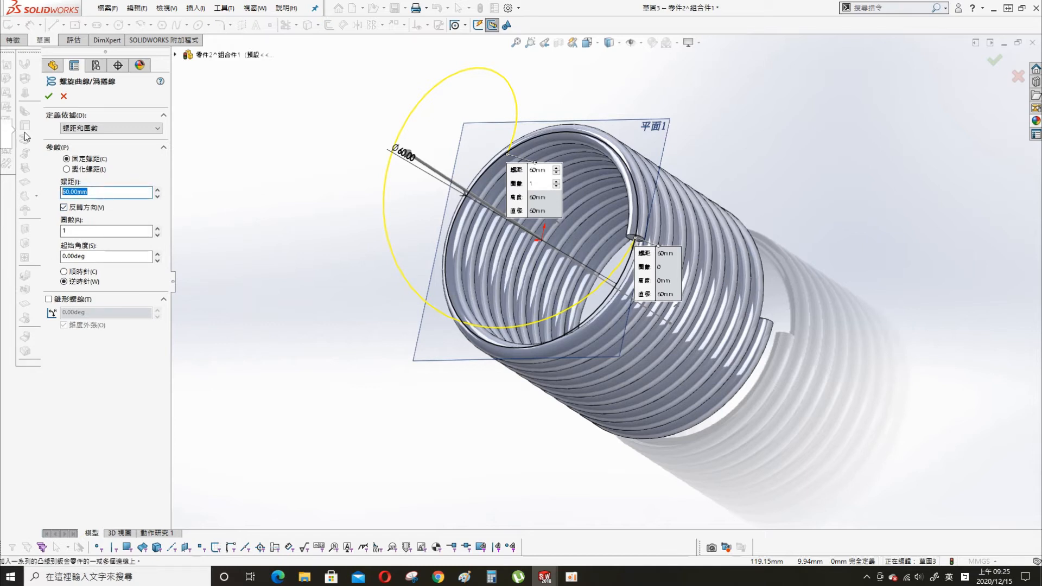
key(Tab)
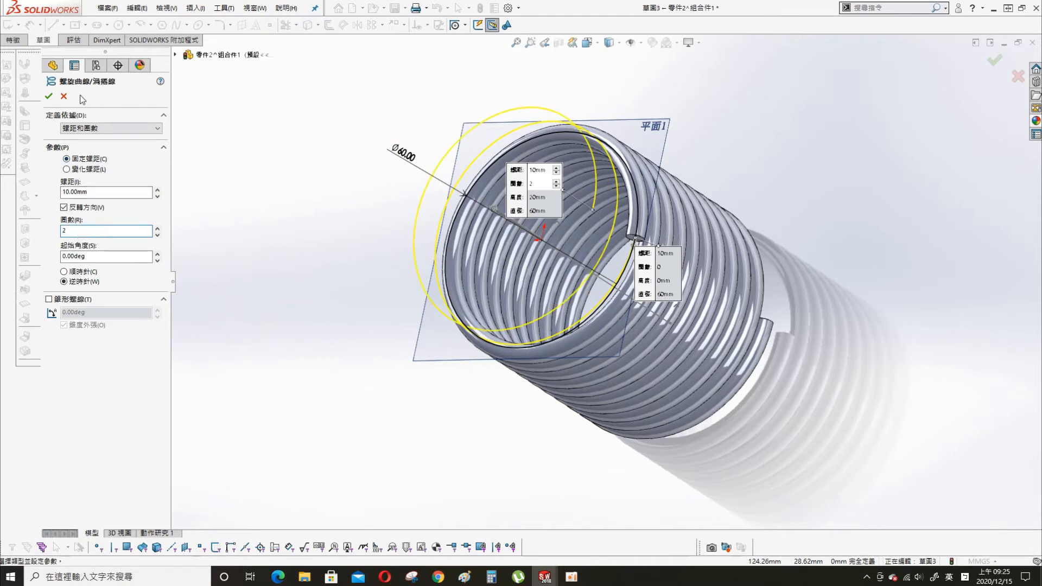
click(63, 96)
Inspect the dimensions of the sweep sketches 草圖1 and 草圖2 in the assembly window, returning to the 草圖3 window.
click(254, 8)
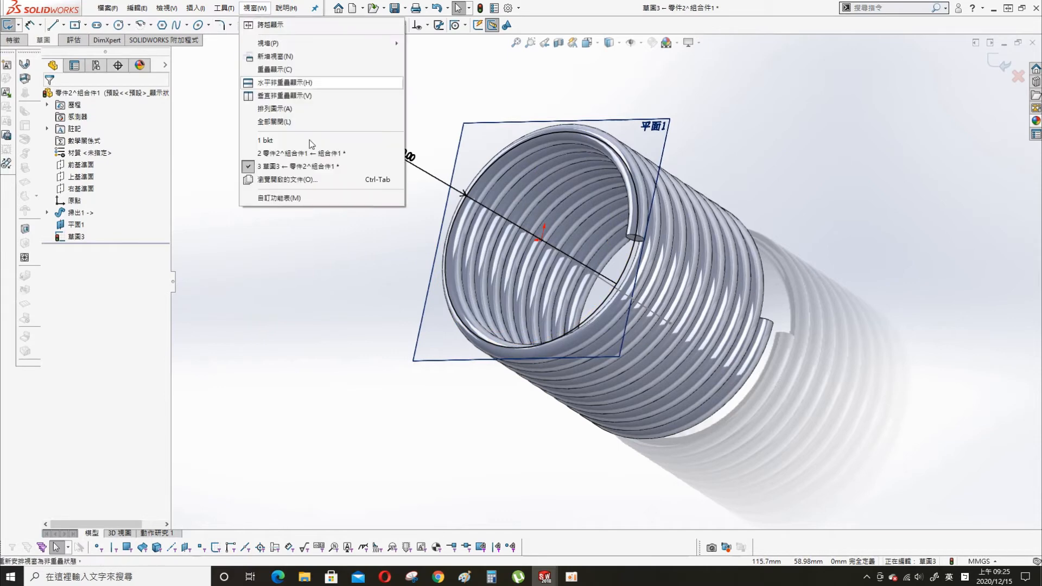
click(283, 153)
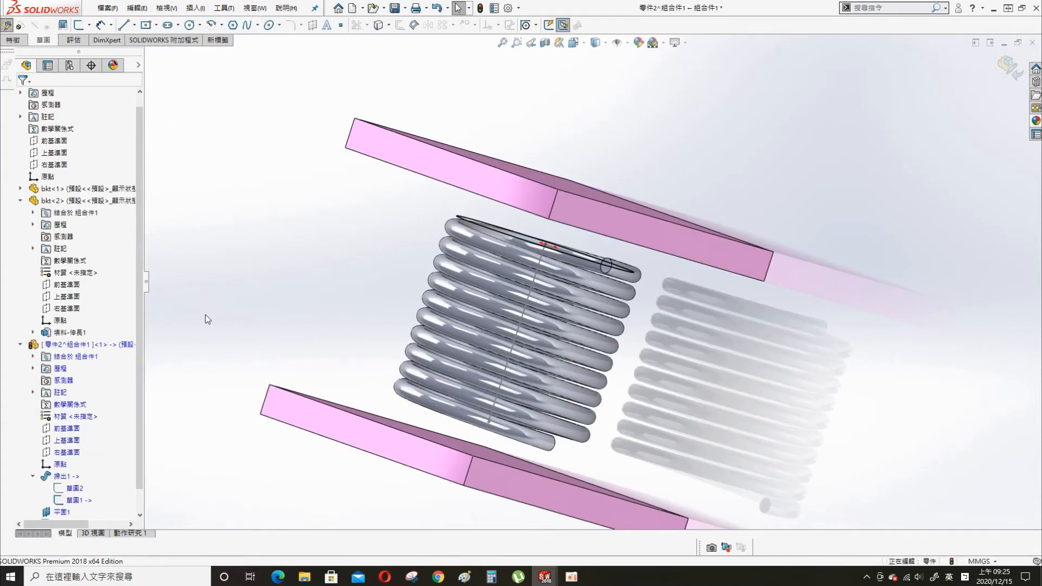
click(74, 500)
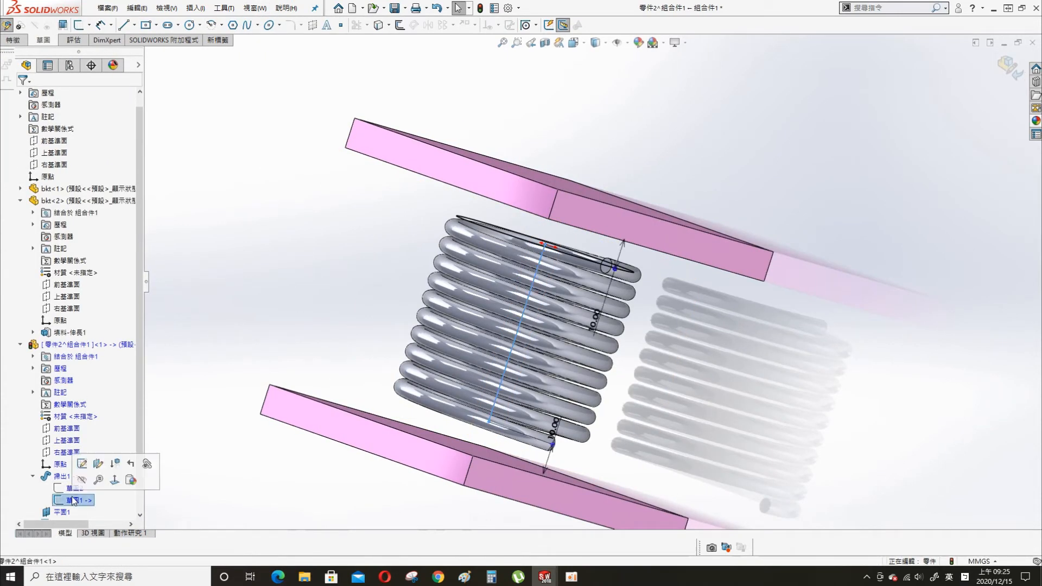
click(82, 464)
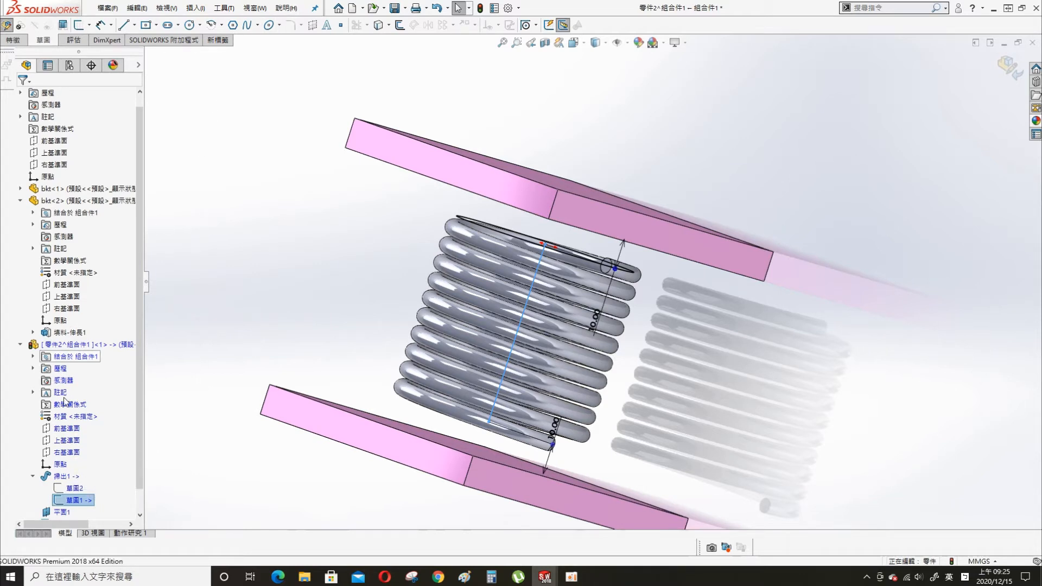
click(76, 488)
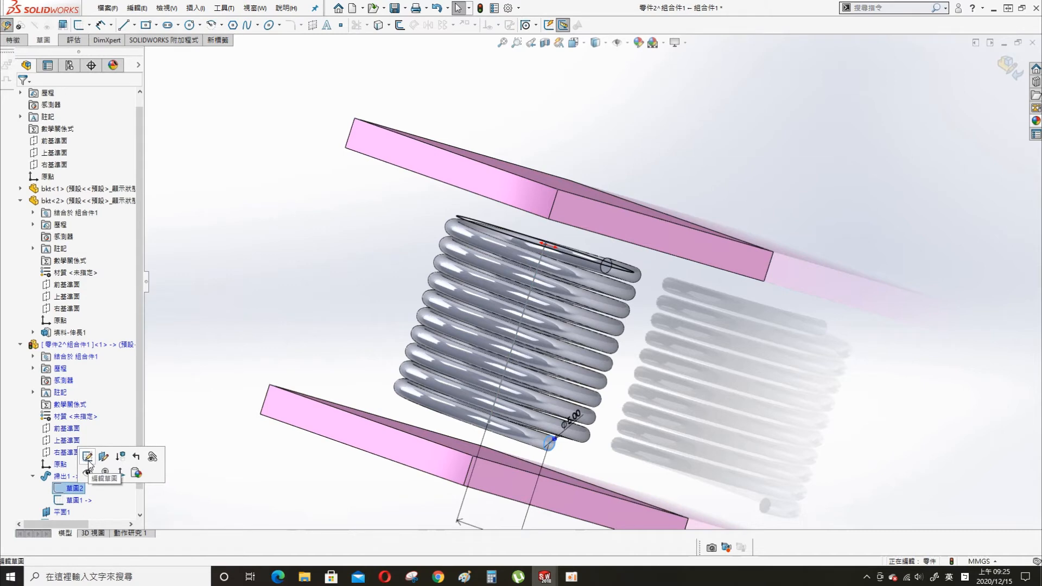
click(284, 168)
click(253, 8)
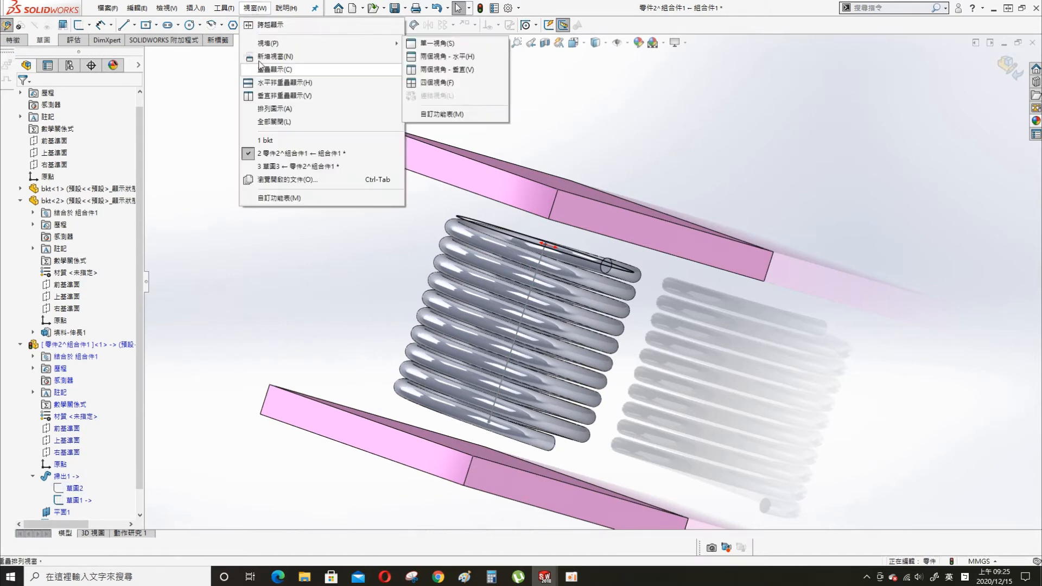
click(283, 169)
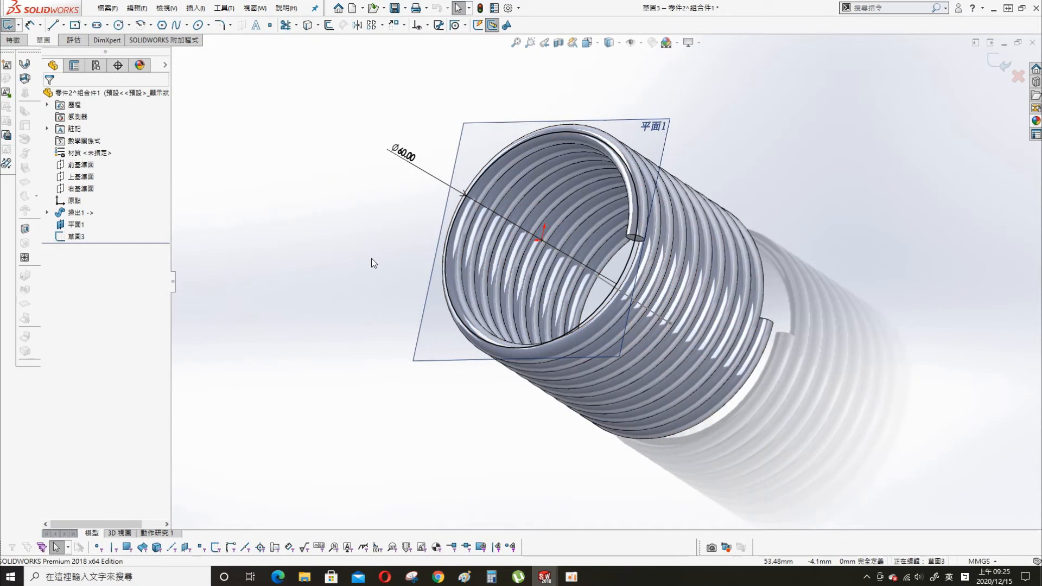
Start a helix/spiral curve (螺旋曲線/渦捲線) from circle sketch 草圖3 and reverse its direction.
click(76, 236)
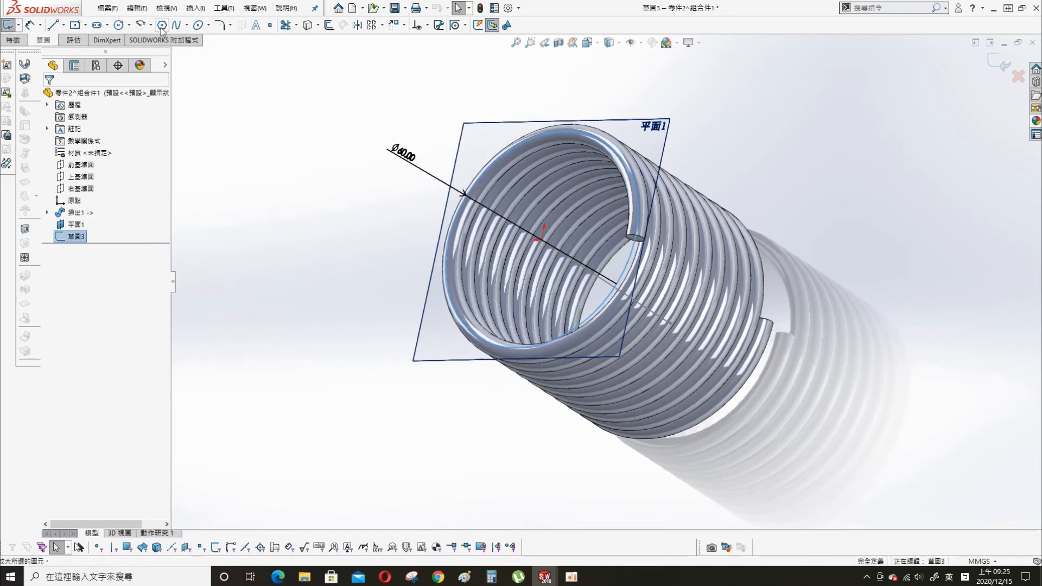
click(196, 8)
mouse_move(210, 56)
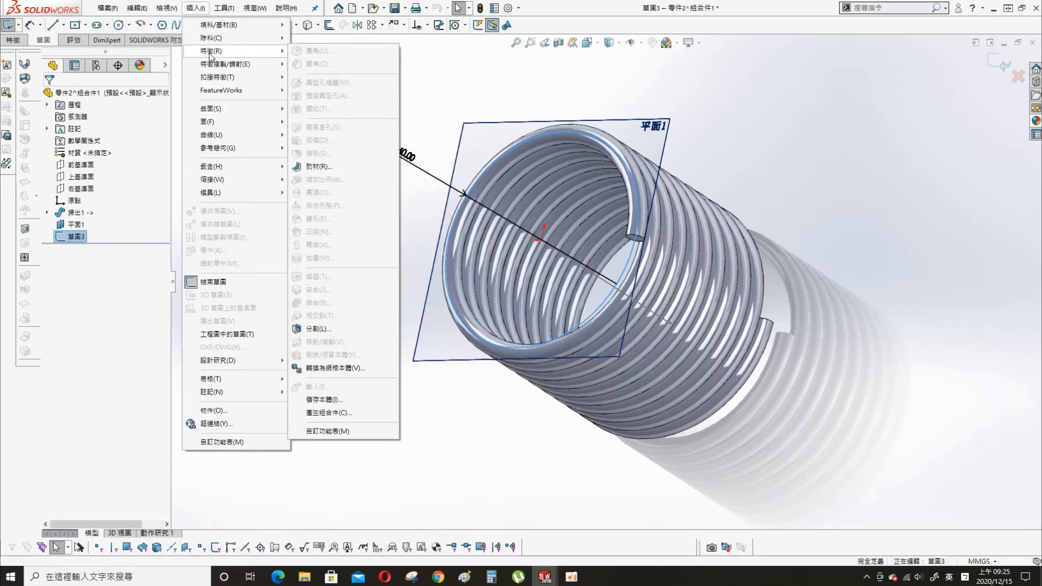
mouse_move(214, 134)
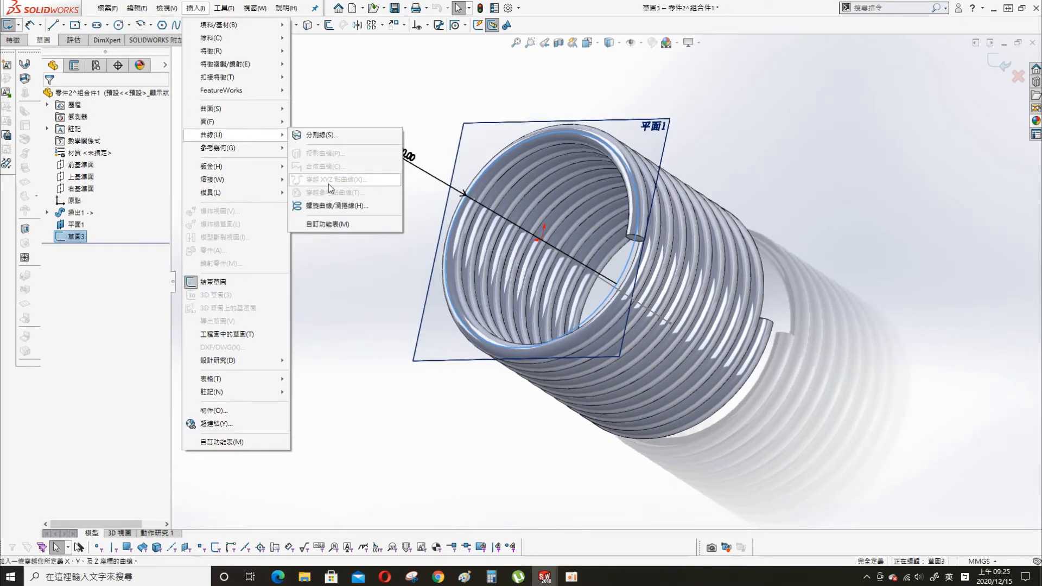
click(321, 206)
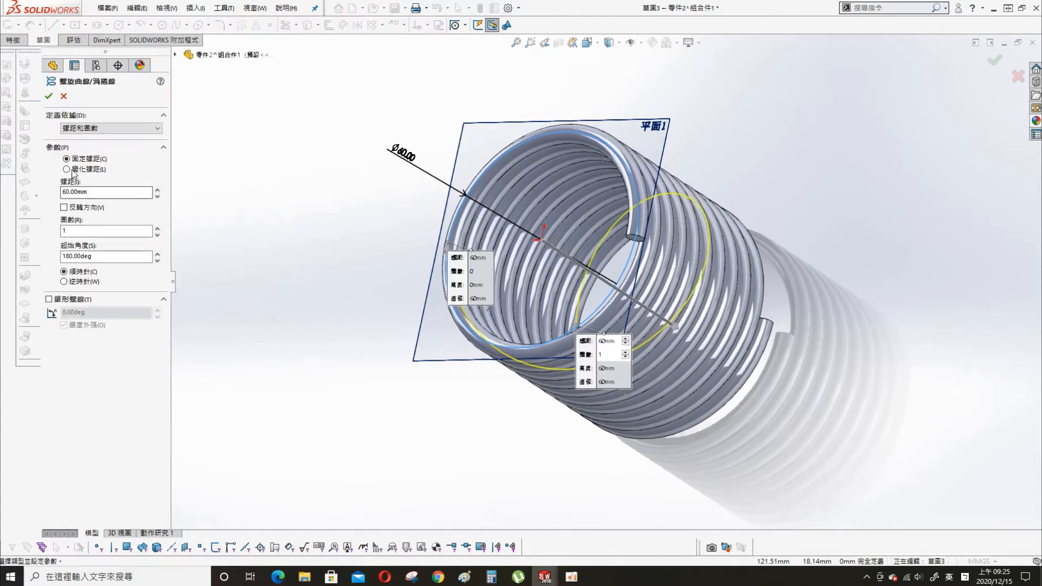
click(64, 207)
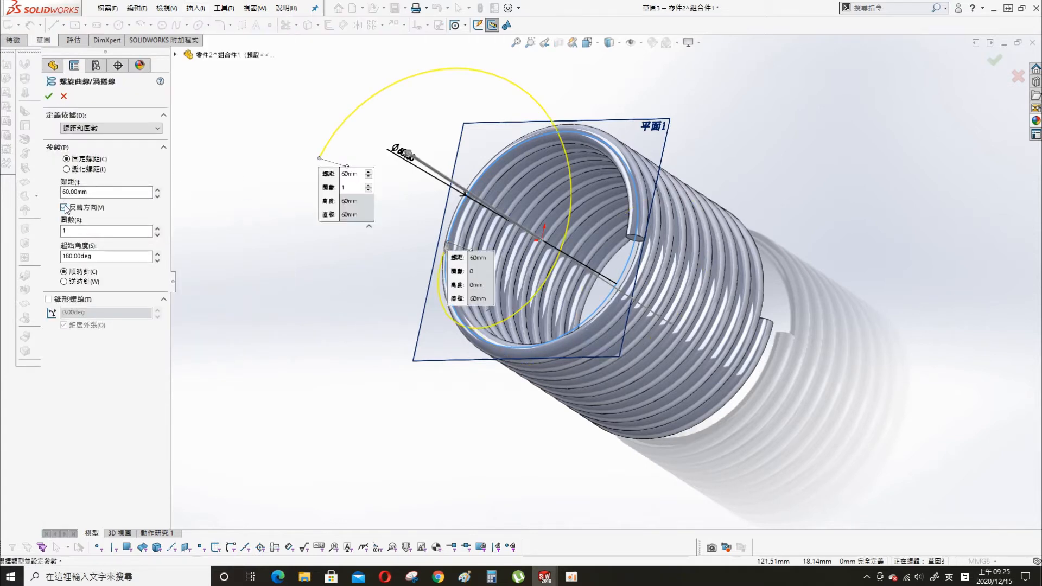
Define the helix by height and revolutions with 10 mm height, 2 revolutions and a 0° start angle, and create it.
click(102, 131)
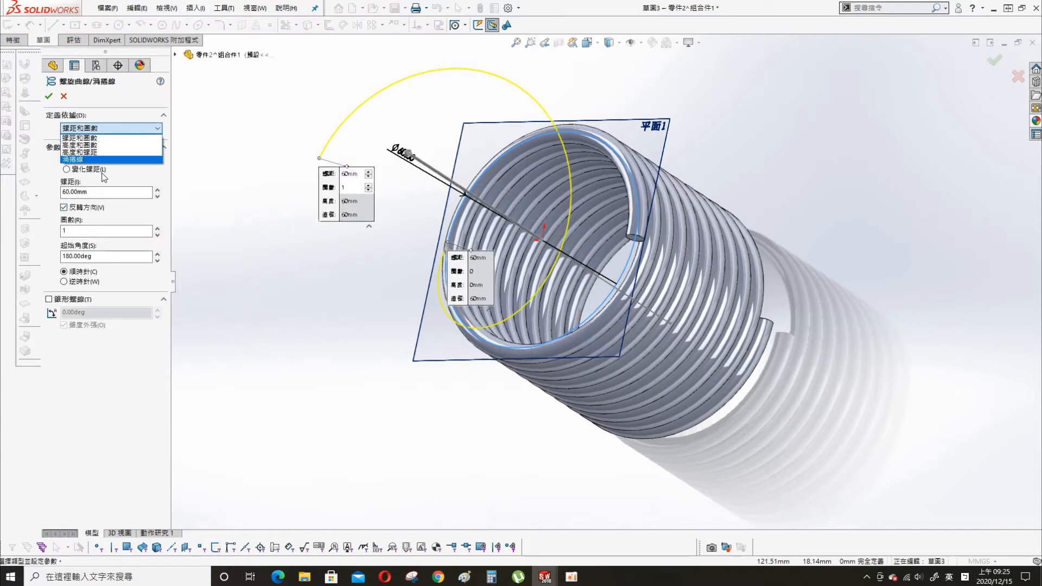
click(95, 146)
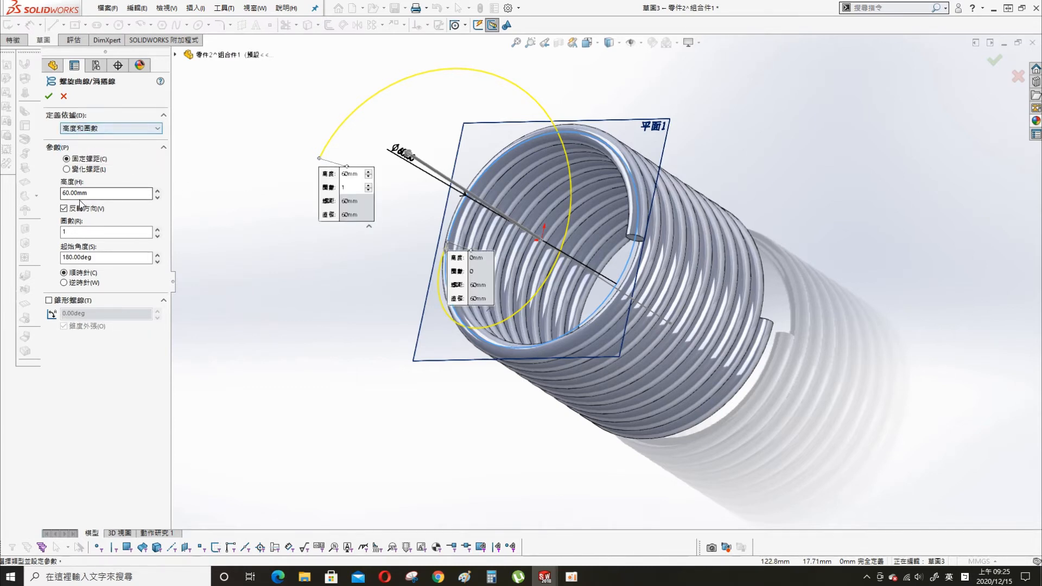
text(10)
key(Return)
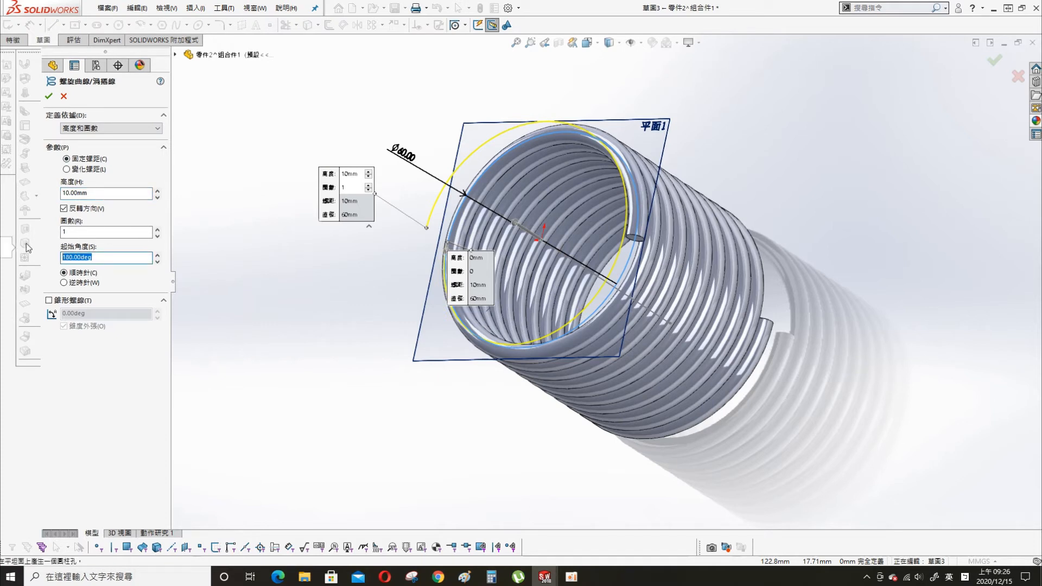
click(71, 234)
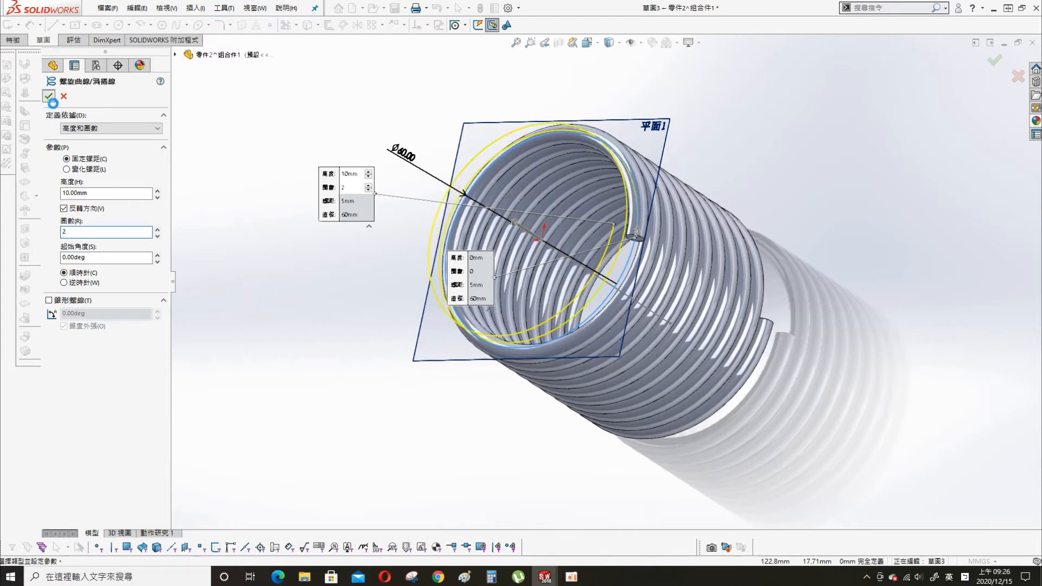
click(877, 157)
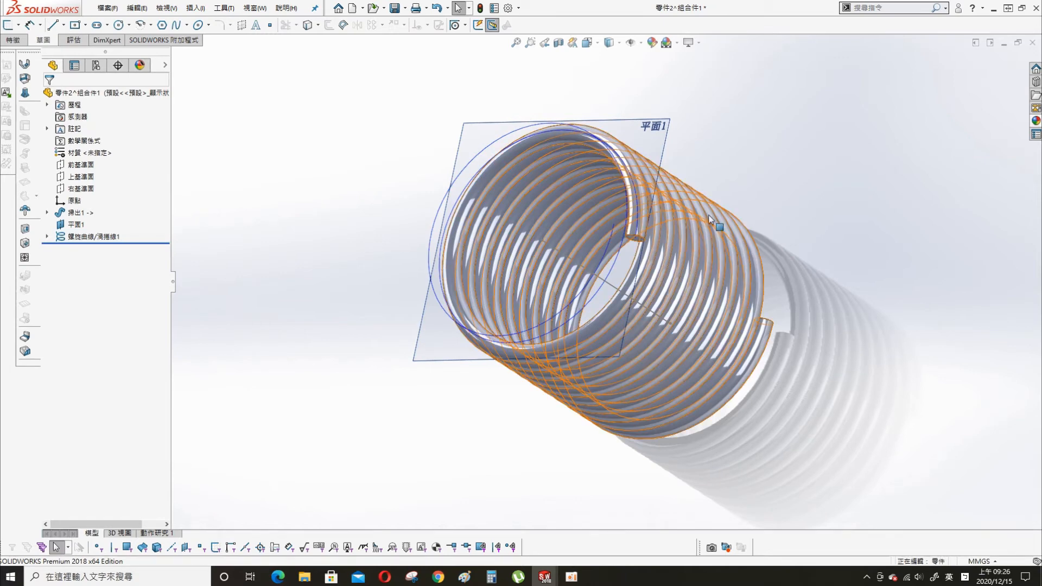
Edit the new helix so that it winds counterclockwise (逆時針).
click(78, 238)
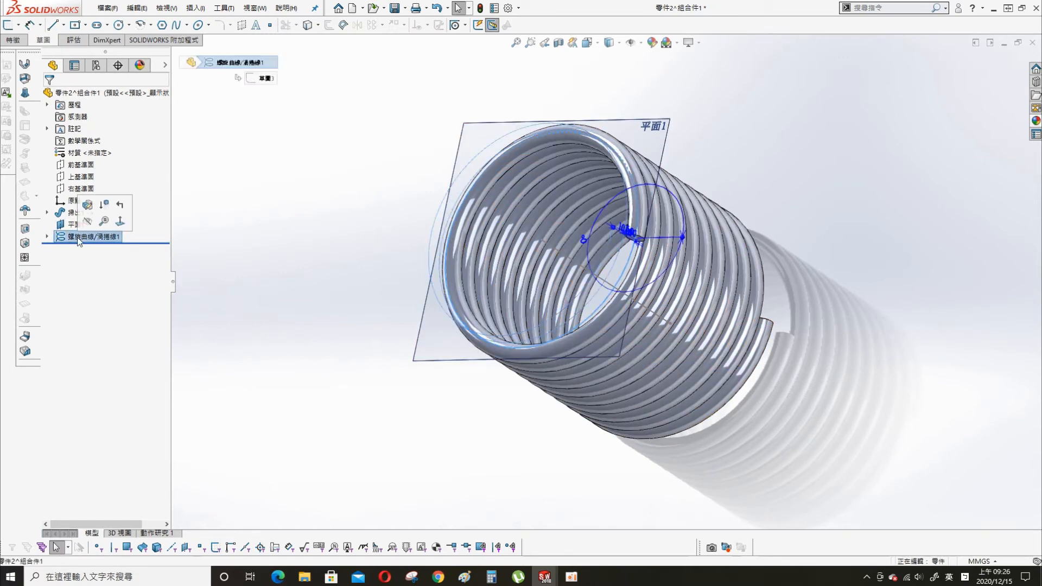
click(87, 205)
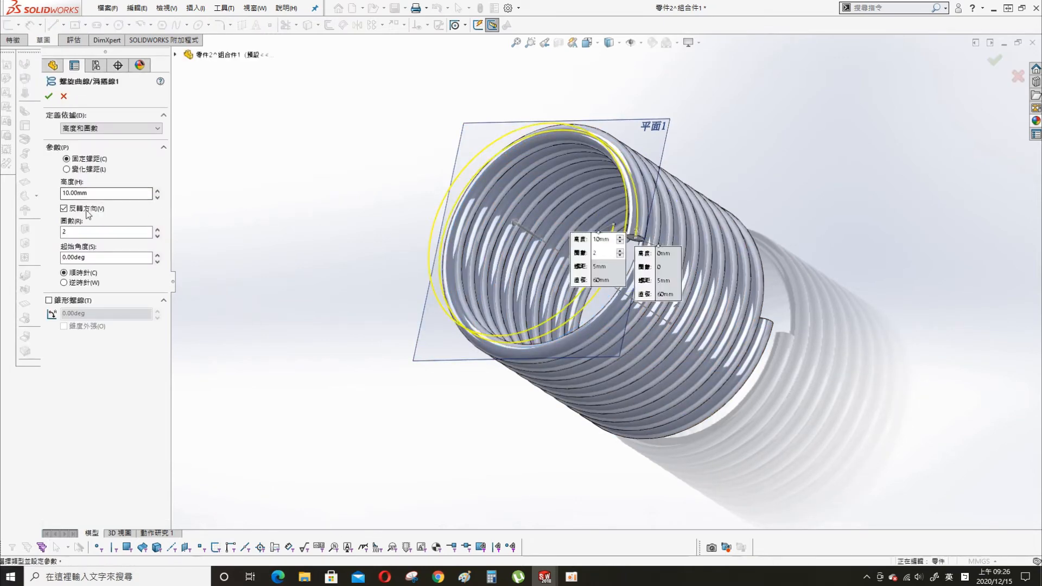
click(71, 282)
click(49, 97)
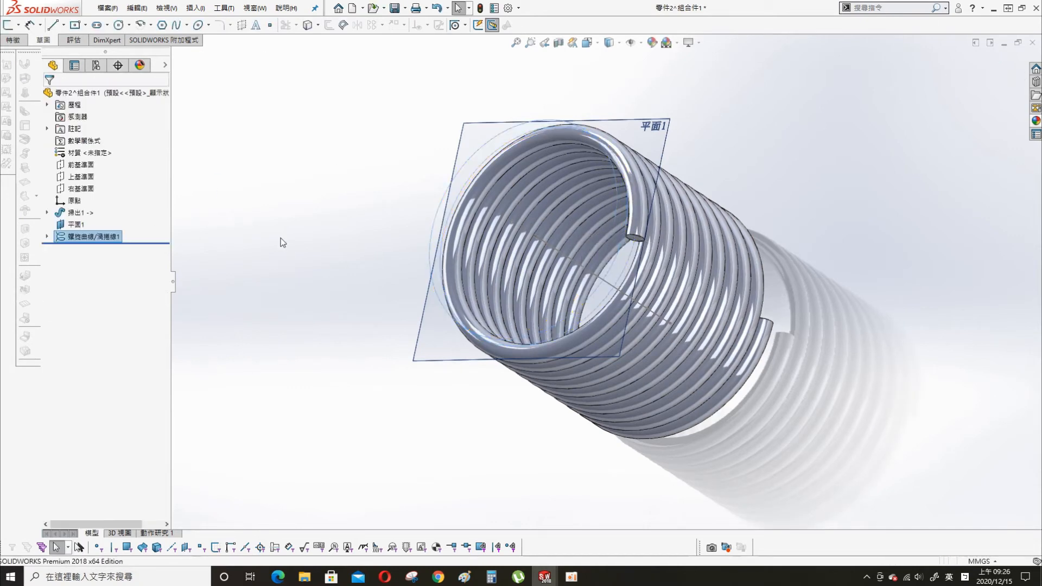
Sweep a circular profile 5 mm in diameter along the new helix at the coil's upper end.
middle_drag(279, 238, 238, 244)
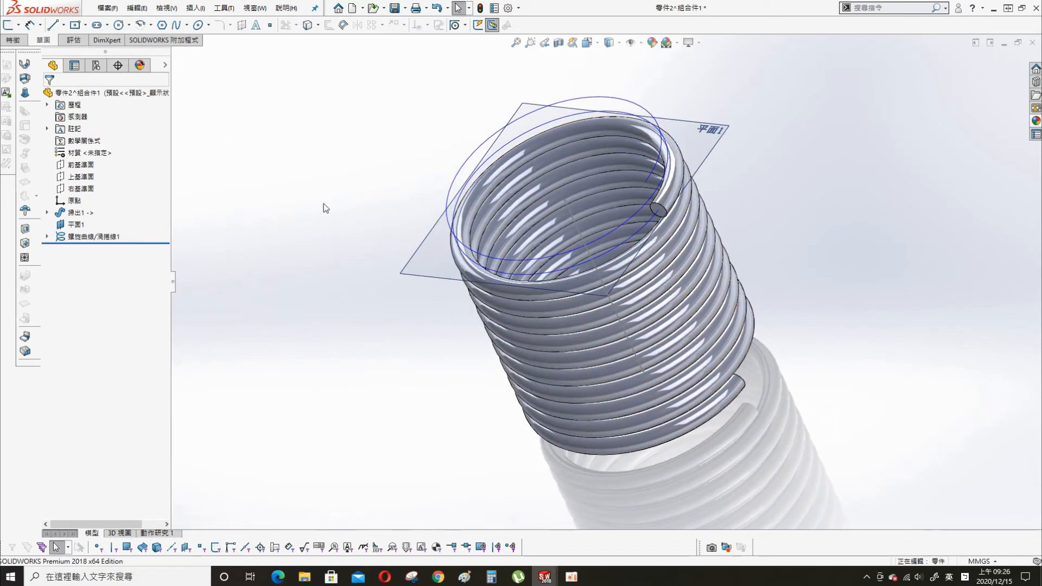
click(475, 198)
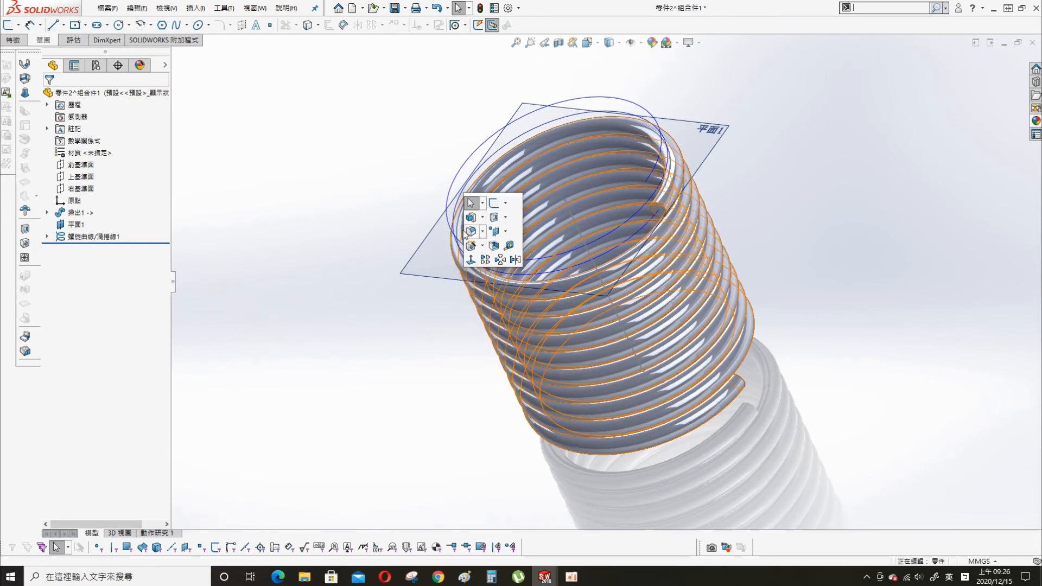
click(115, 238)
click(110, 208)
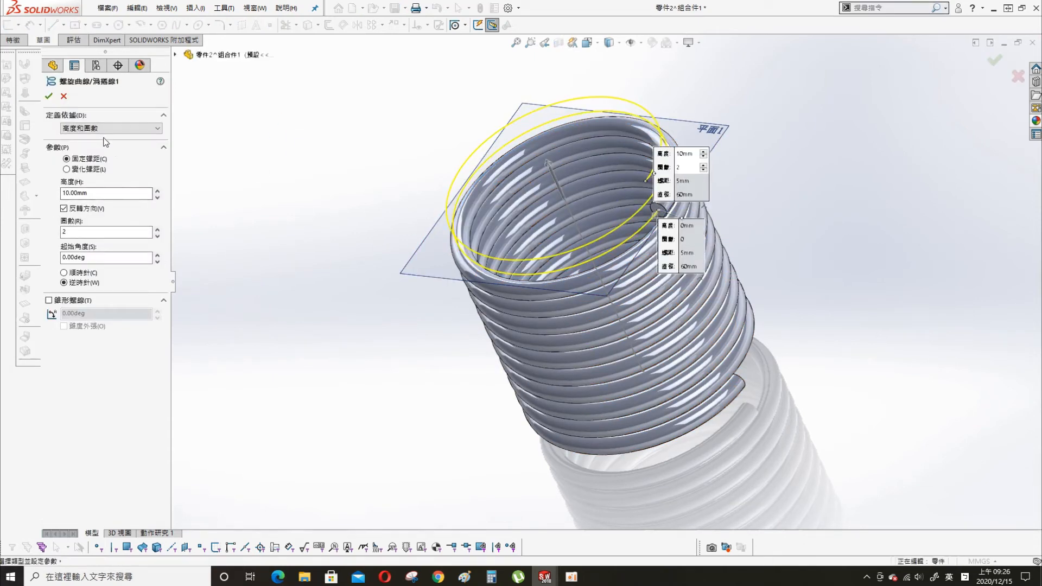
key(Escape)
key(s)
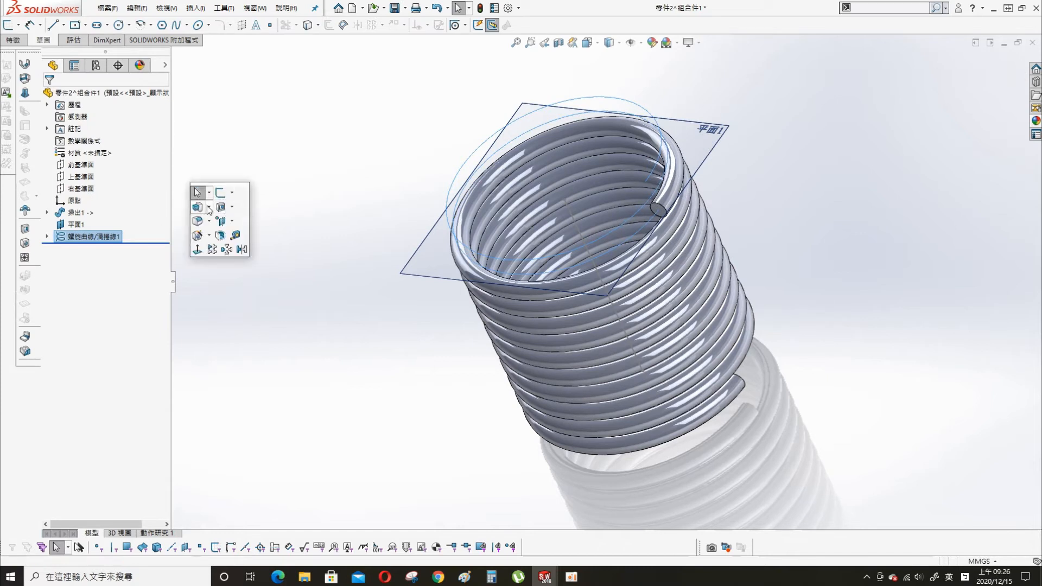
click(210, 208)
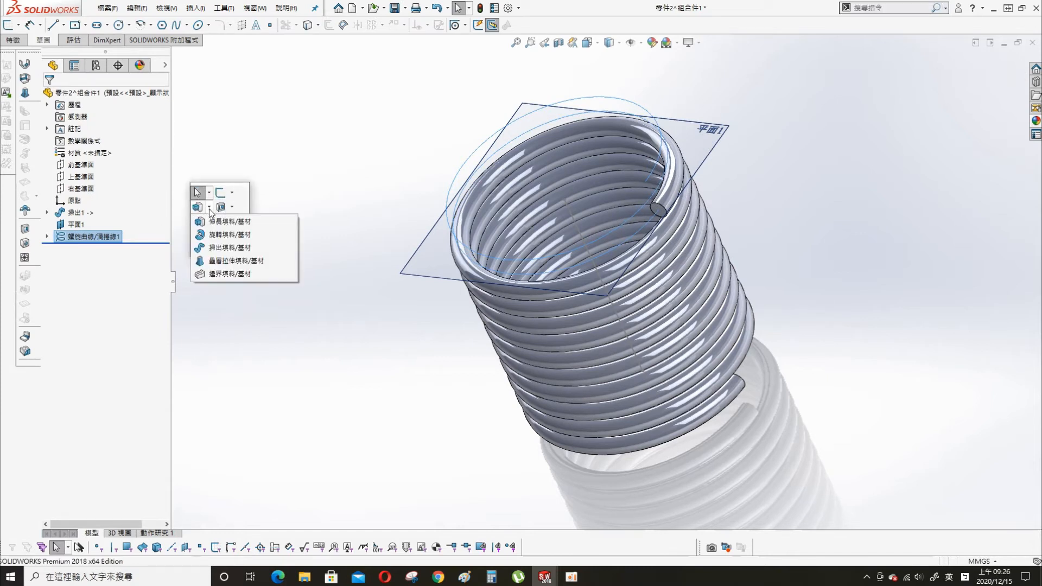
click(212, 249)
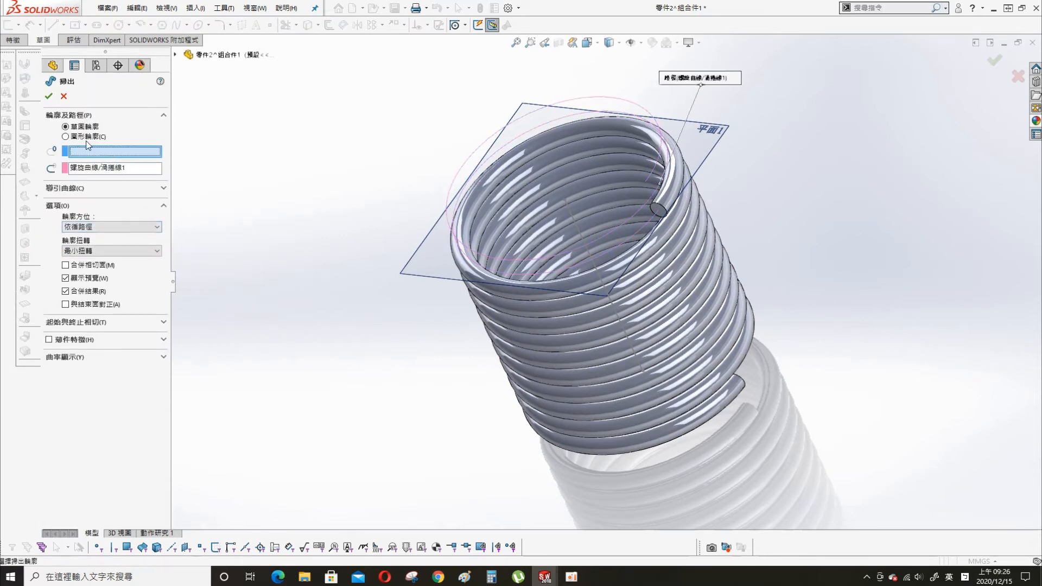
click(66, 137)
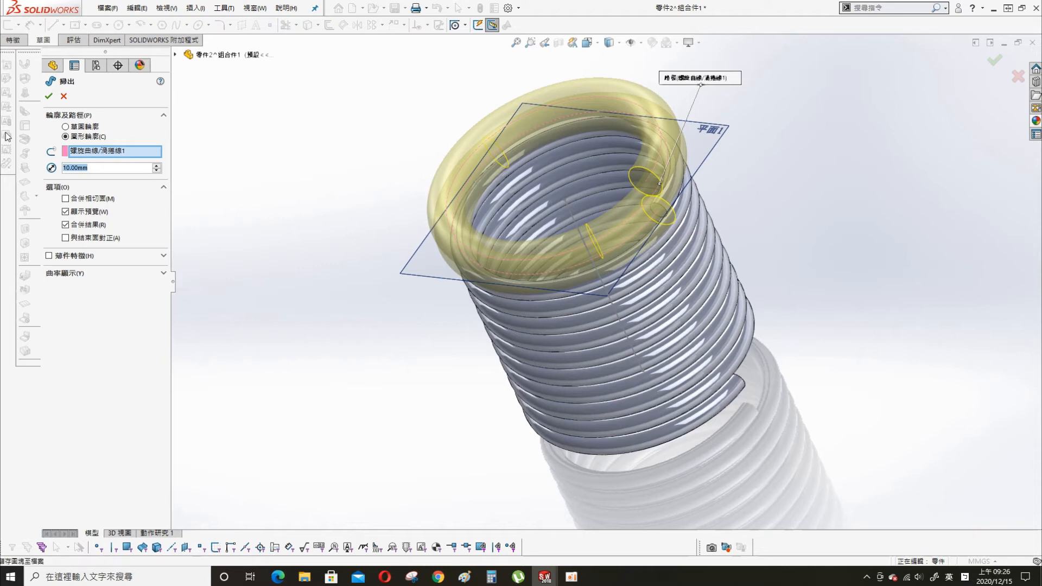
text(5)
key(Return)
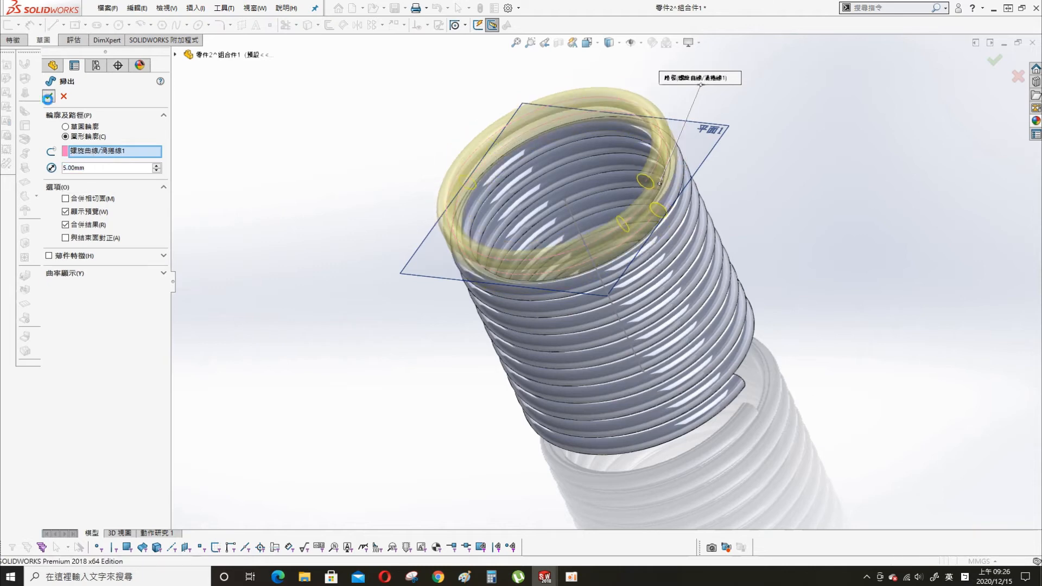
Examine up close how the new end coil joins the existing spring body.
middle_drag(354, 200, 360, 223)
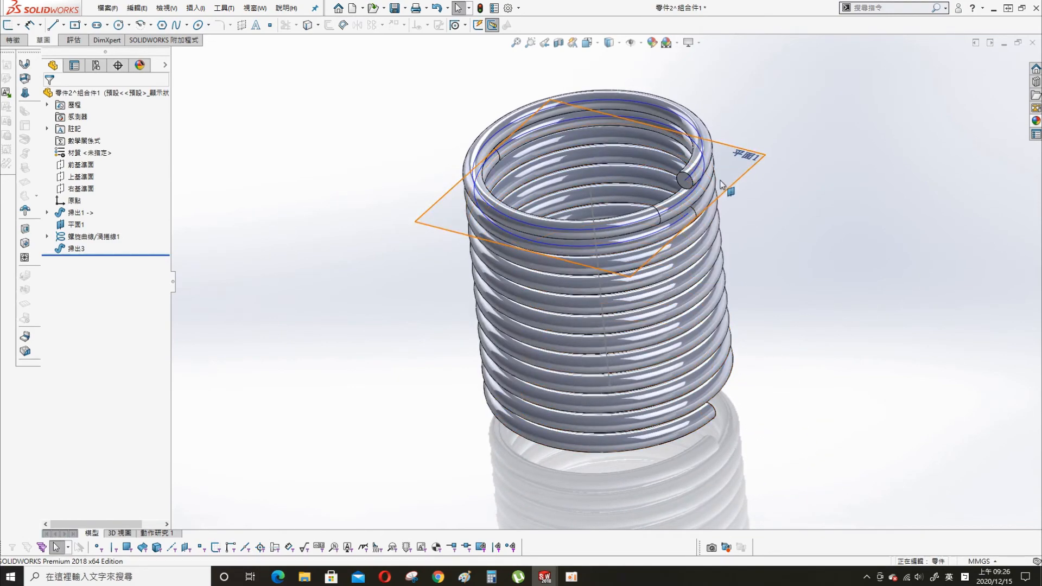
scroll(696, 212, down, 4)
middle_drag(610, 292, 562, 217)
scroll(622, 224, down, 4)
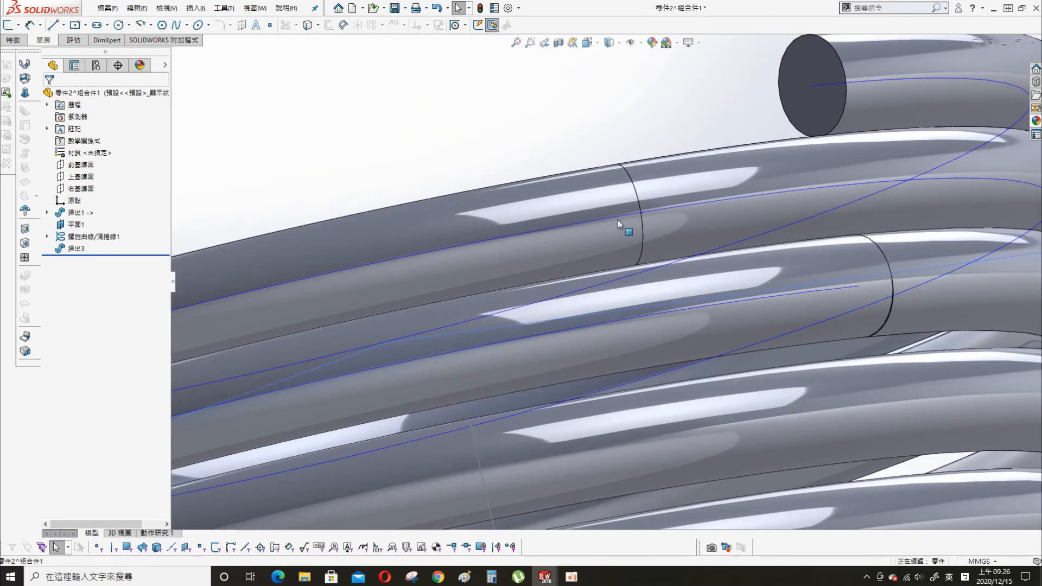
Create a reference plane parallel to 平面1 through the free endpoint of the spring's centre-line sketch, at the opposite coil end.
click(642, 242)
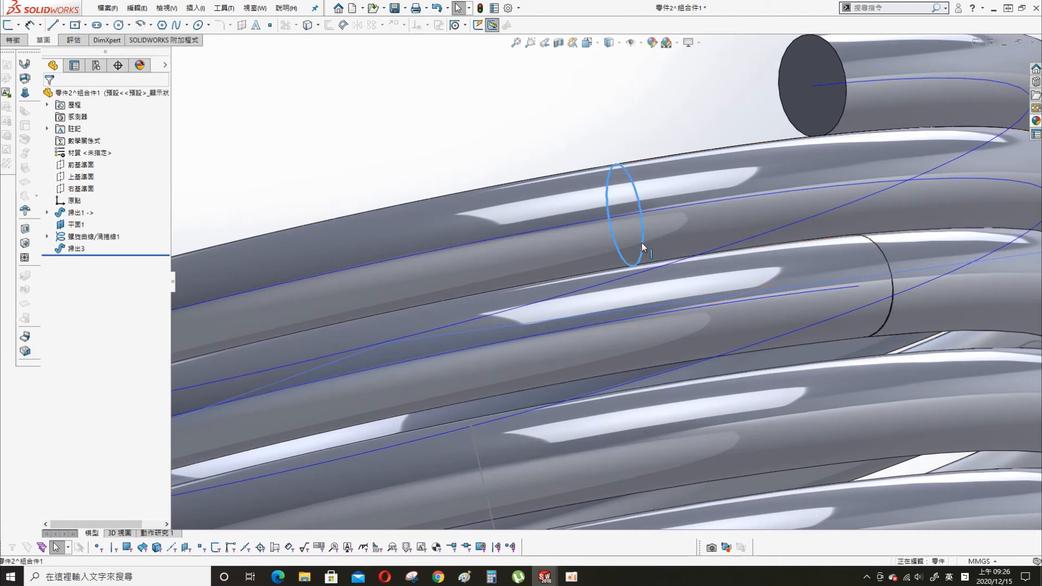
scroll(295, 198, up, 1)
scroll(296, 198, up, 4)
middle_drag(413, 247, 455, 310)
scroll(430, 315, up, 5)
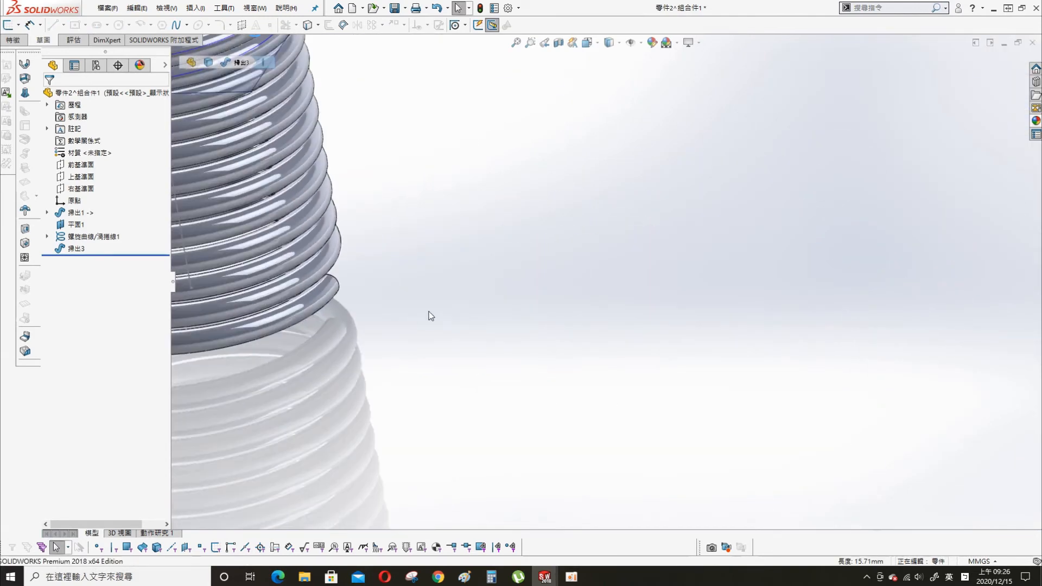
scroll(420, 302, down, 3)
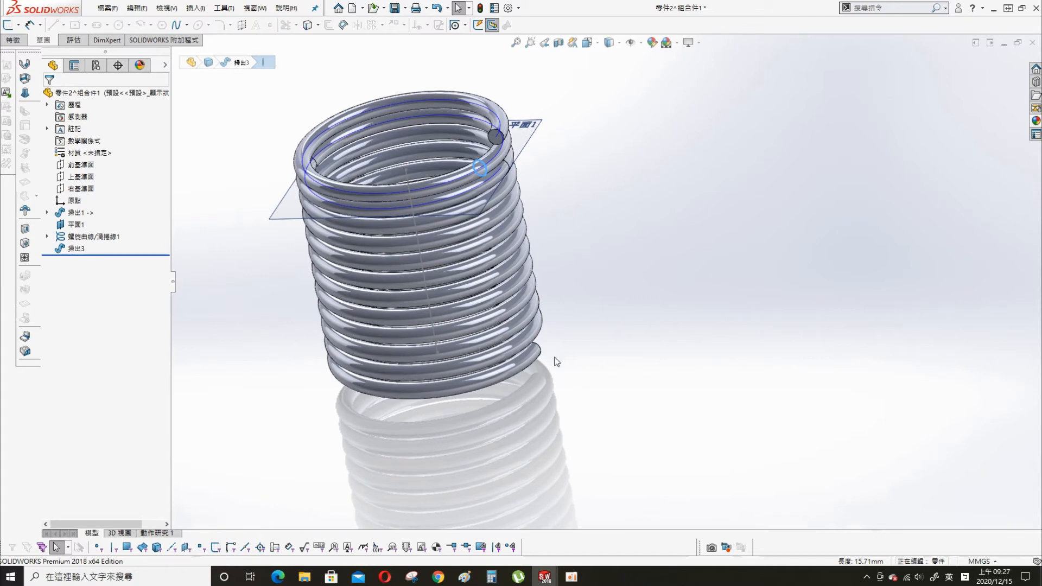
click(584, 155)
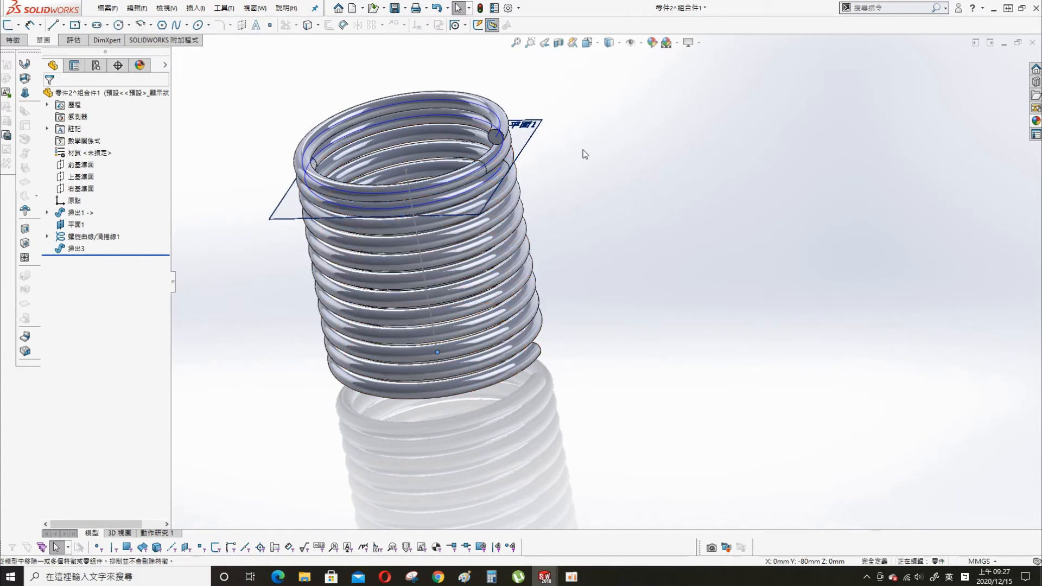
click(531, 142)
key(s)
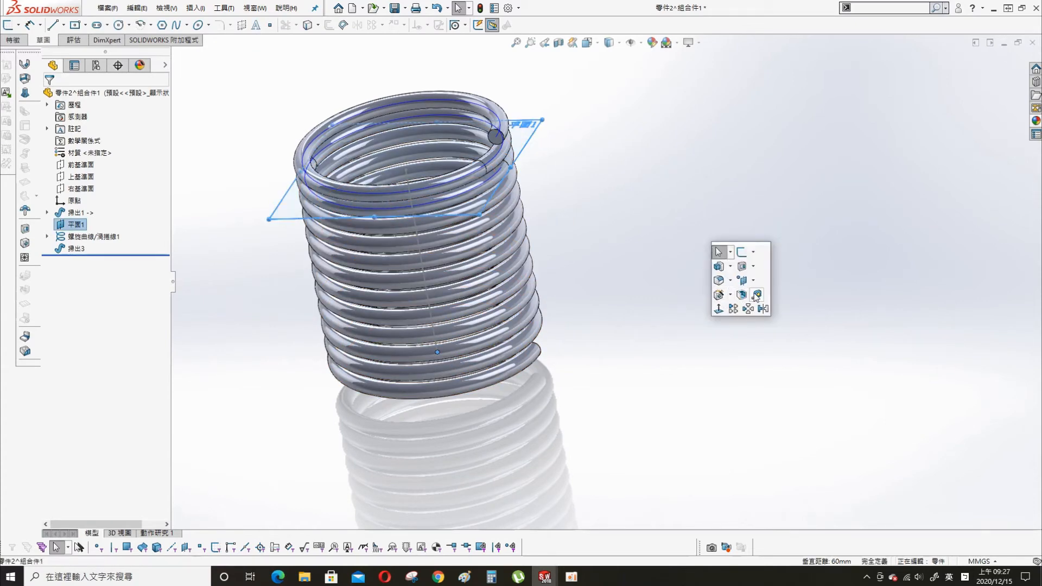
click(753, 280)
click(756, 294)
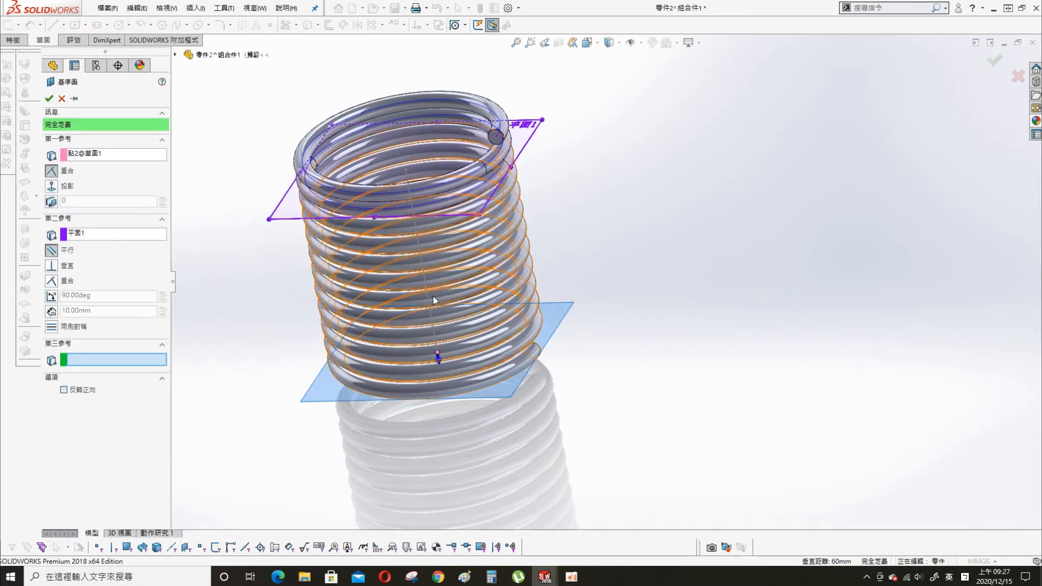
click(49, 99)
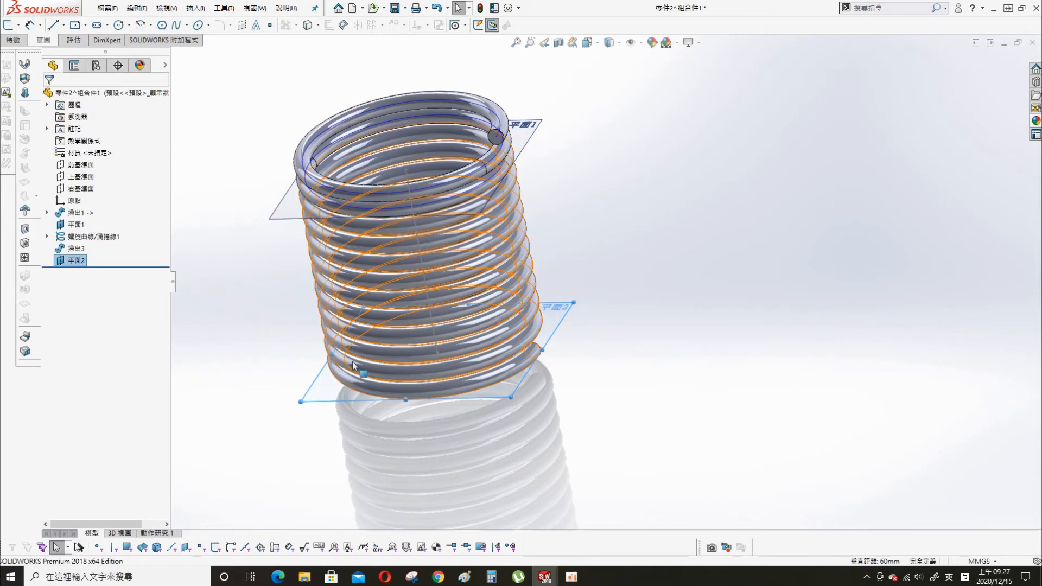
On the new plane 平面2, start a sketch viewed normal to it and draw a circle about 21.5 mm in diameter centred on the origin.
scroll(528, 450, down, 1)
middle_drag(548, 419, 568, 201)
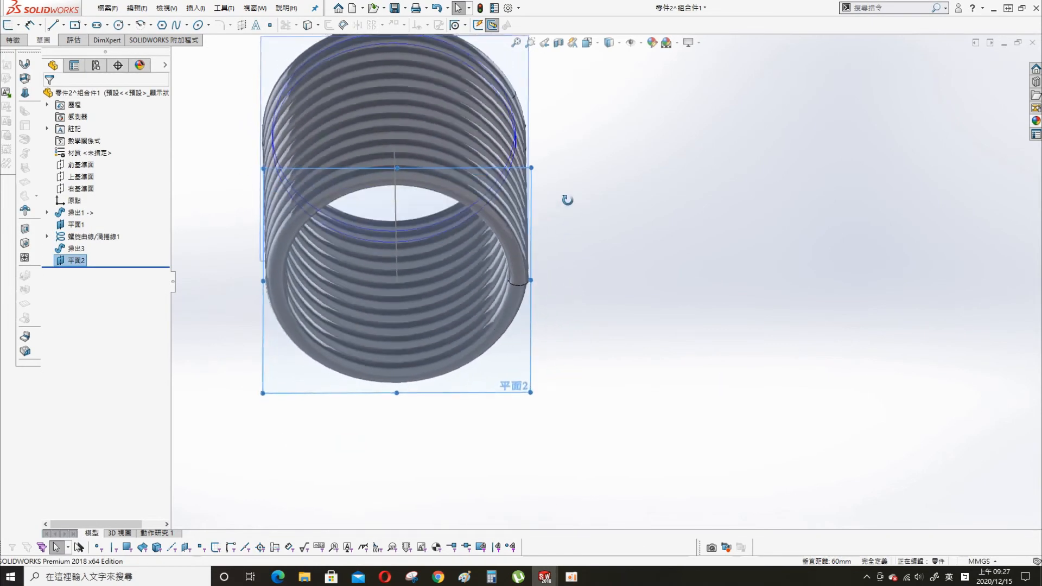
scroll(548, 260, up, 1)
click(520, 365)
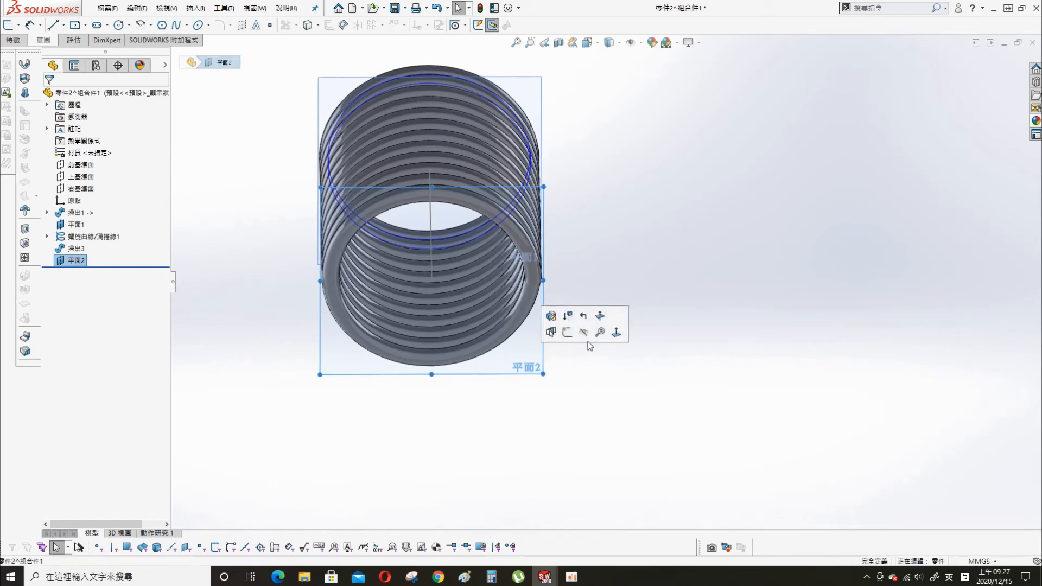
click(567, 332)
key(s)
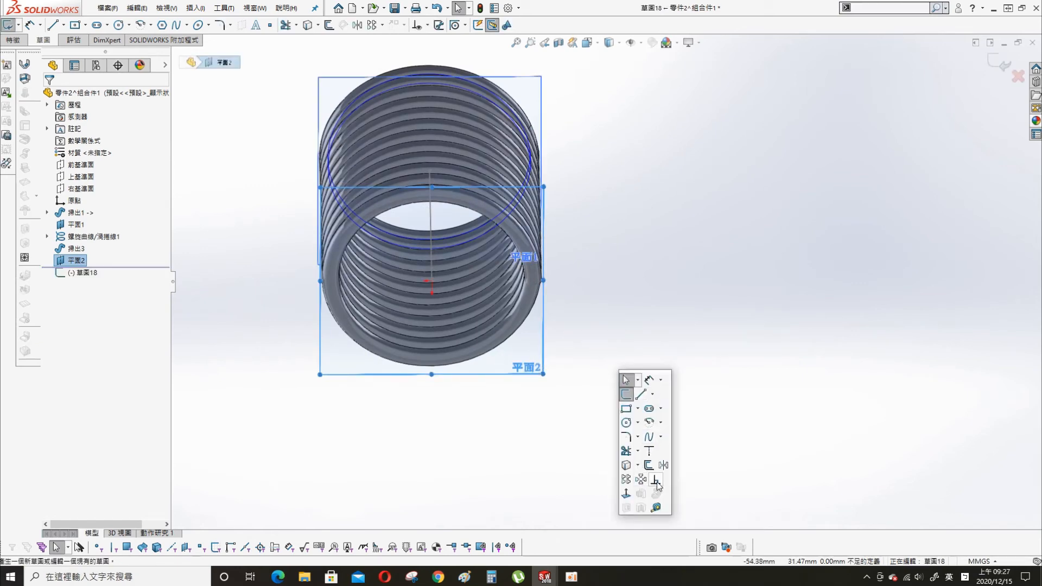
click(656, 481)
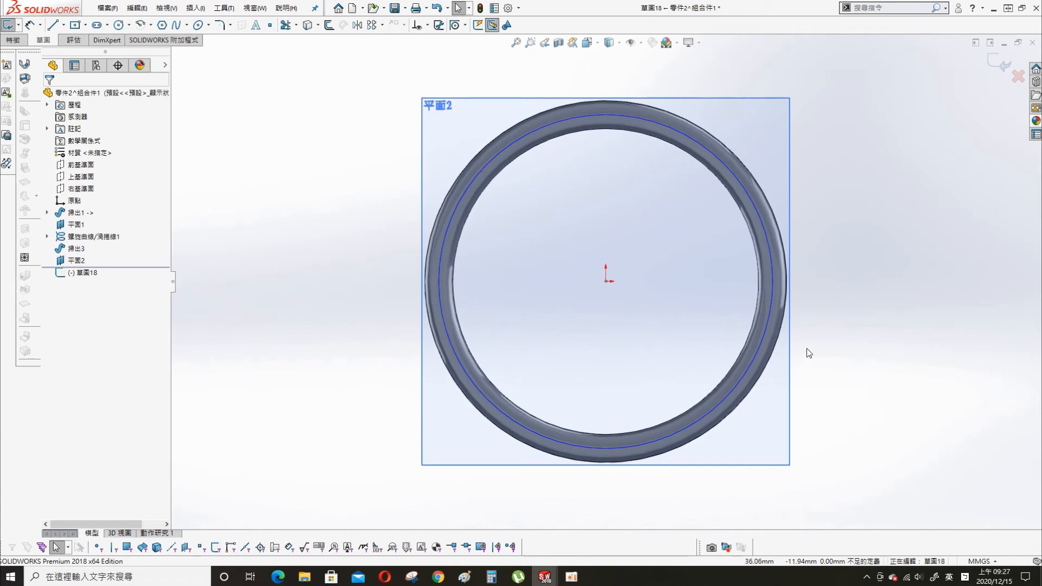
key(s)
click(724, 331)
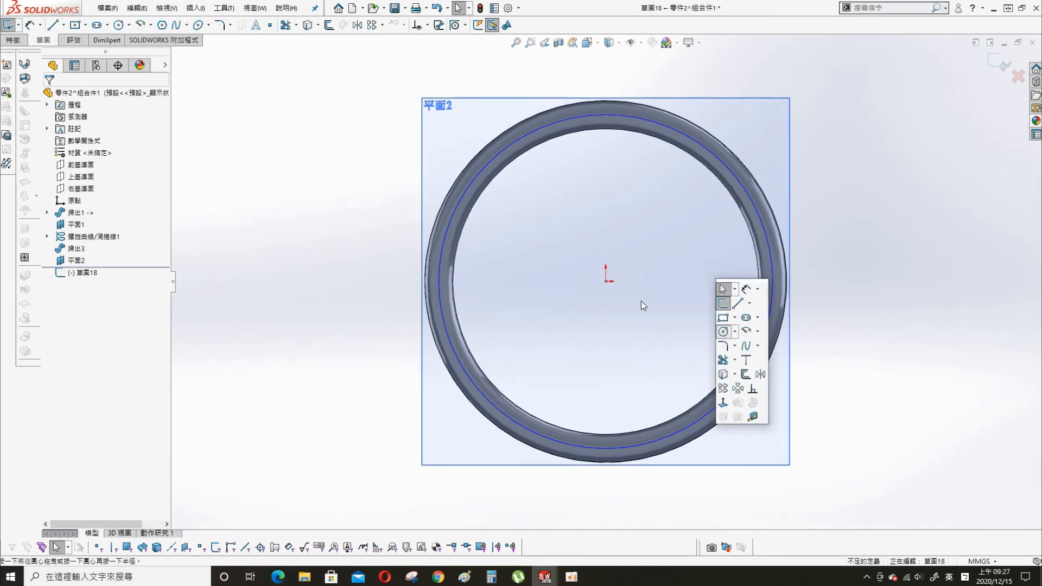
click(606, 281)
click(663, 262)
Dimension the circle's diameter and set it to 60 mm.
key(s)
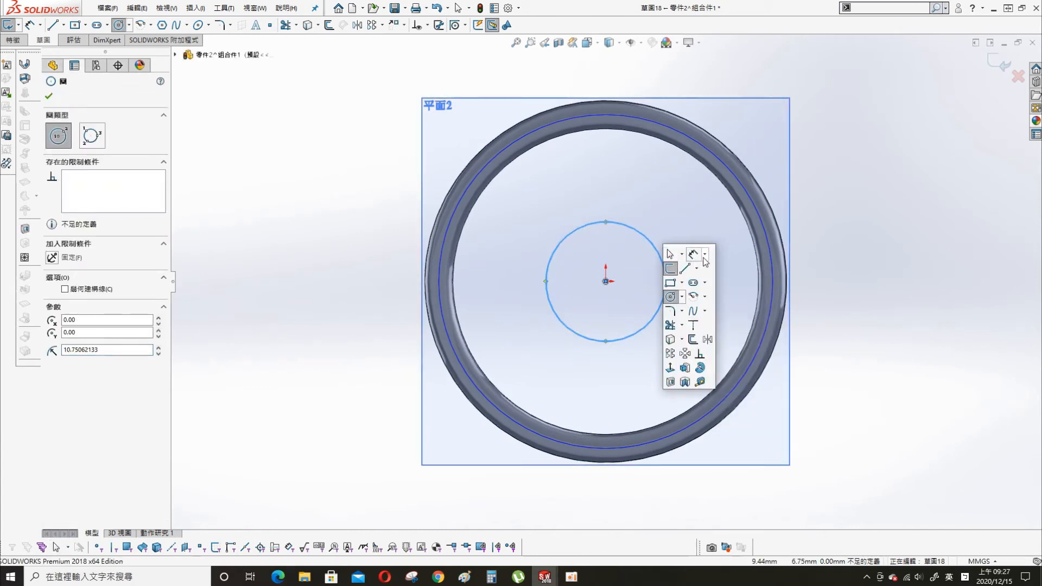
click(697, 255)
click(663, 259)
click(855, 160)
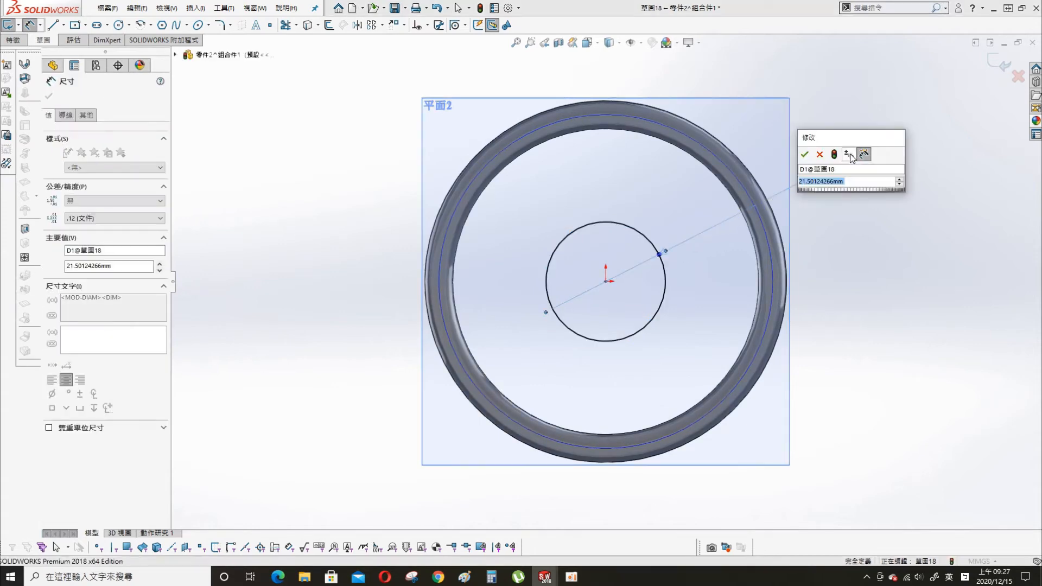
text(60)
key(Return)
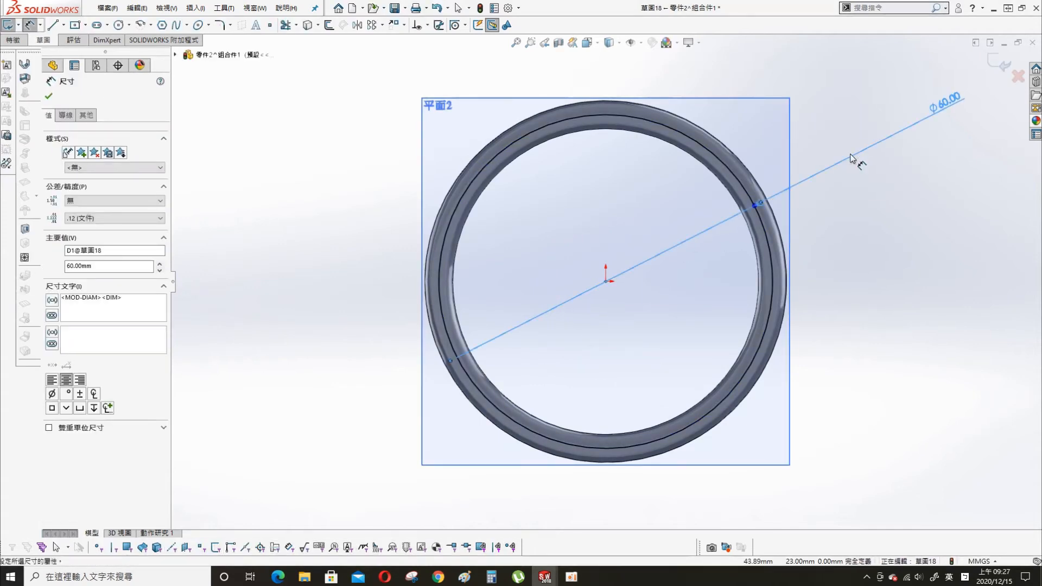
click(857, 304)
Create a clockwise (順時針) helix from the circle, 10 mm high with 2 revolutions and a 0° start angle, extending away from the spring body.
middle_drag(857, 303, 790, 184)
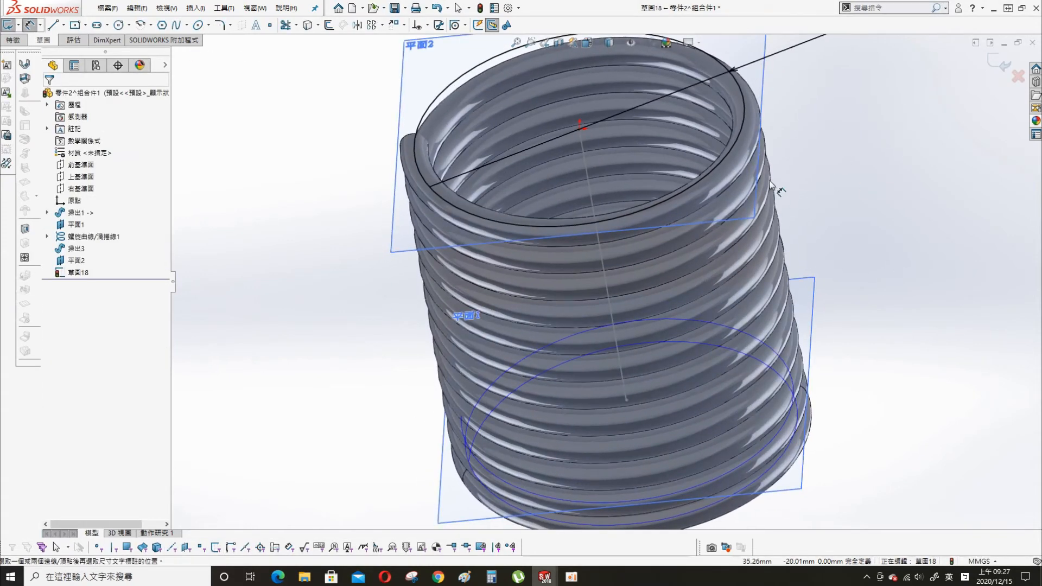
scroll(772, 184, up, 3)
scroll(765, 179, down, 1)
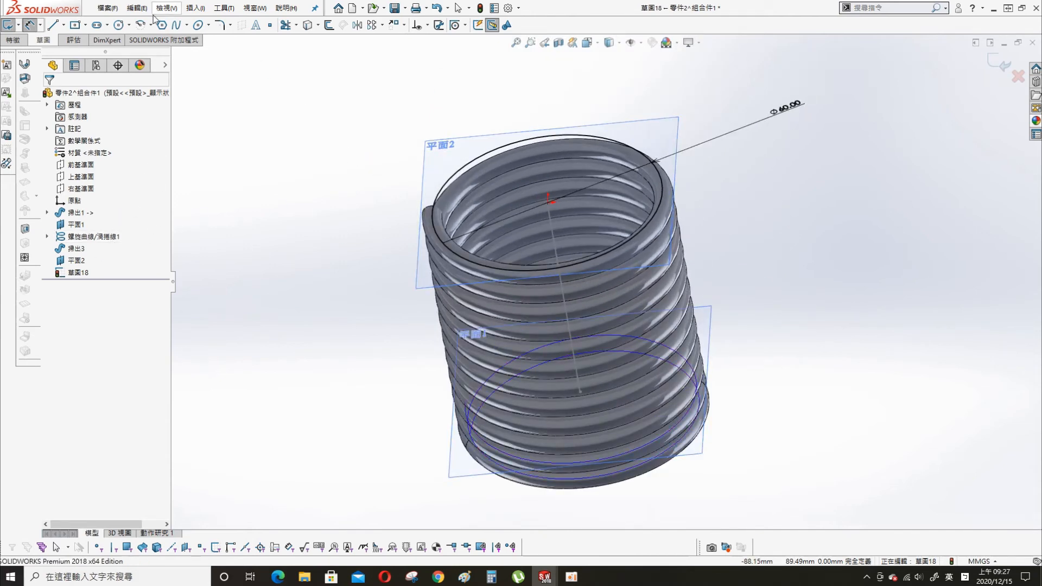
click(195, 8)
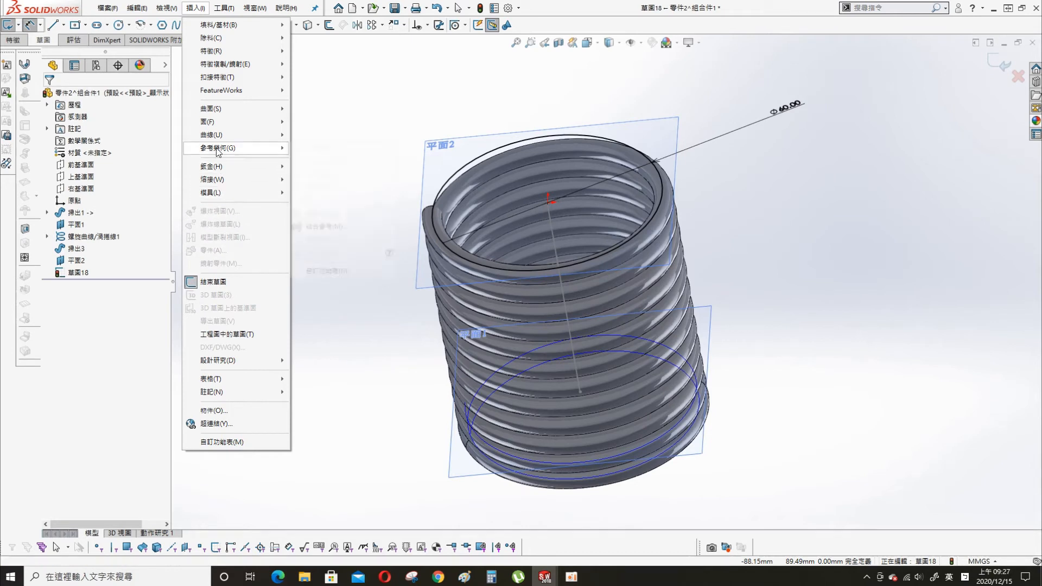
mouse_move(236, 121)
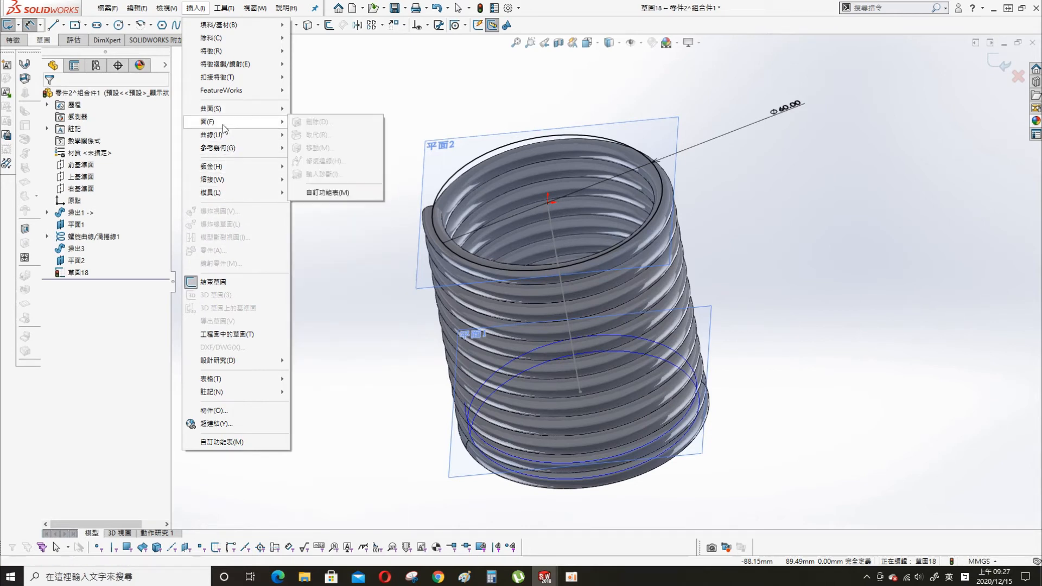
mouse_move(222, 138)
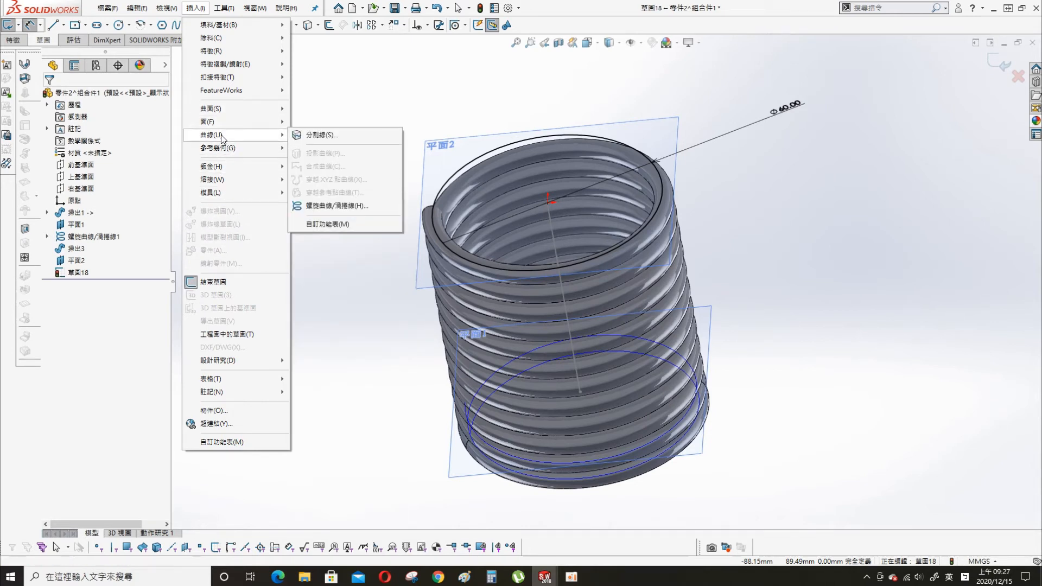
click(337, 206)
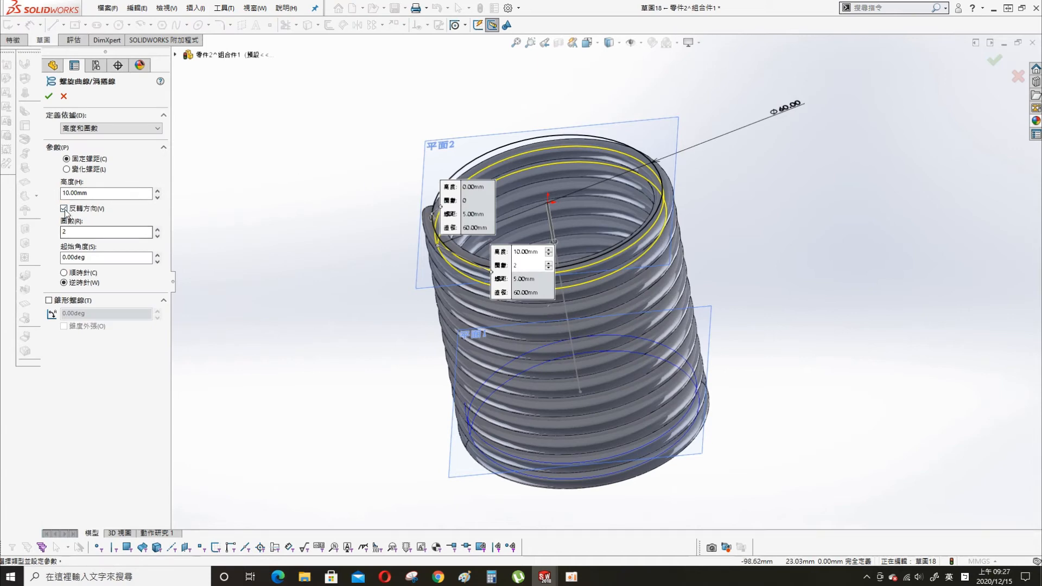
middle_drag(203, 226, 453, 301)
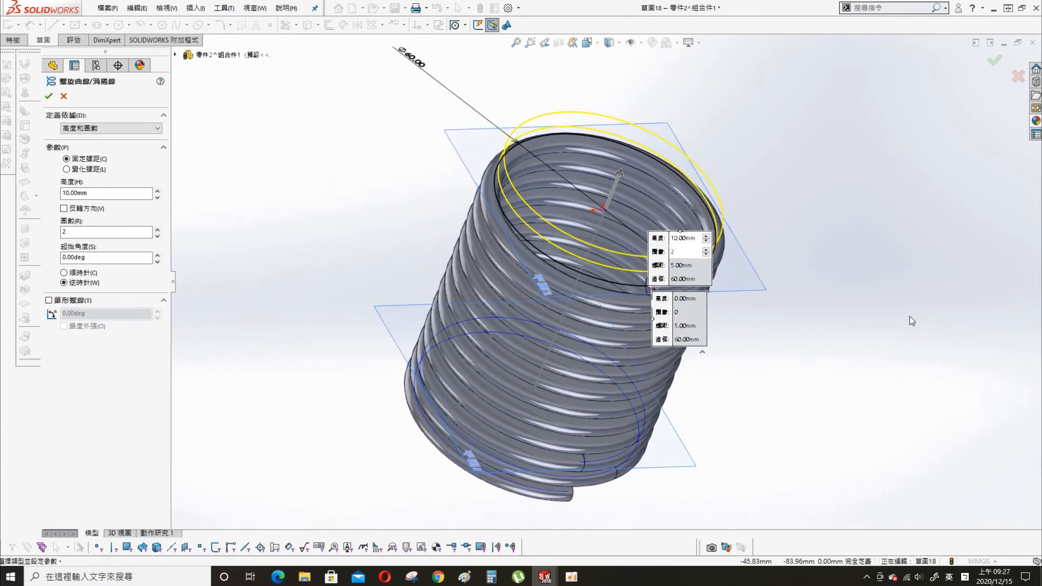
click(81, 275)
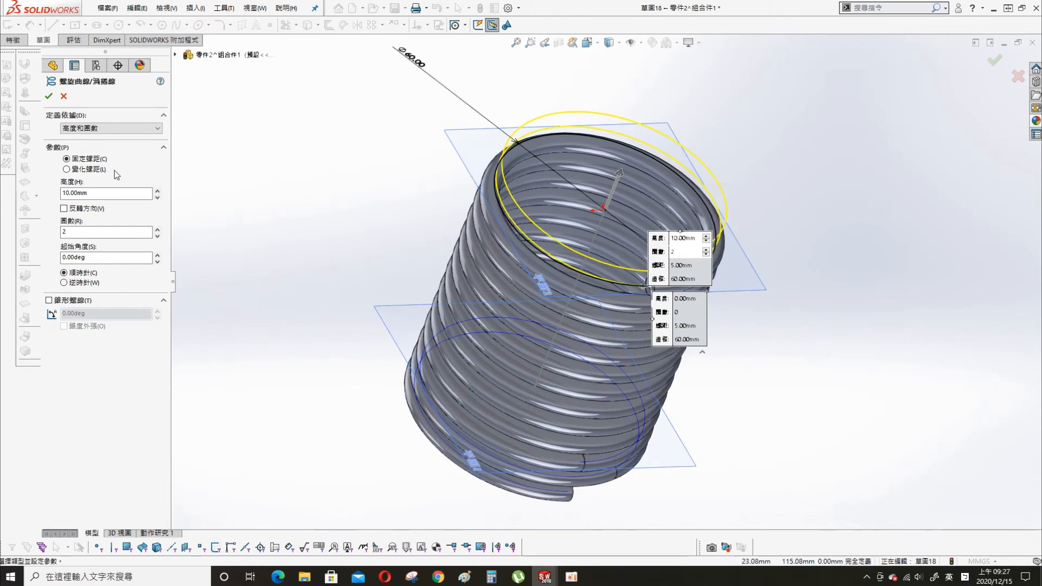
click(49, 97)
Sweep a circular profile 5 mm in diameter along the second helix at this coil end.
middle_drag(845, 290, 794, 275)
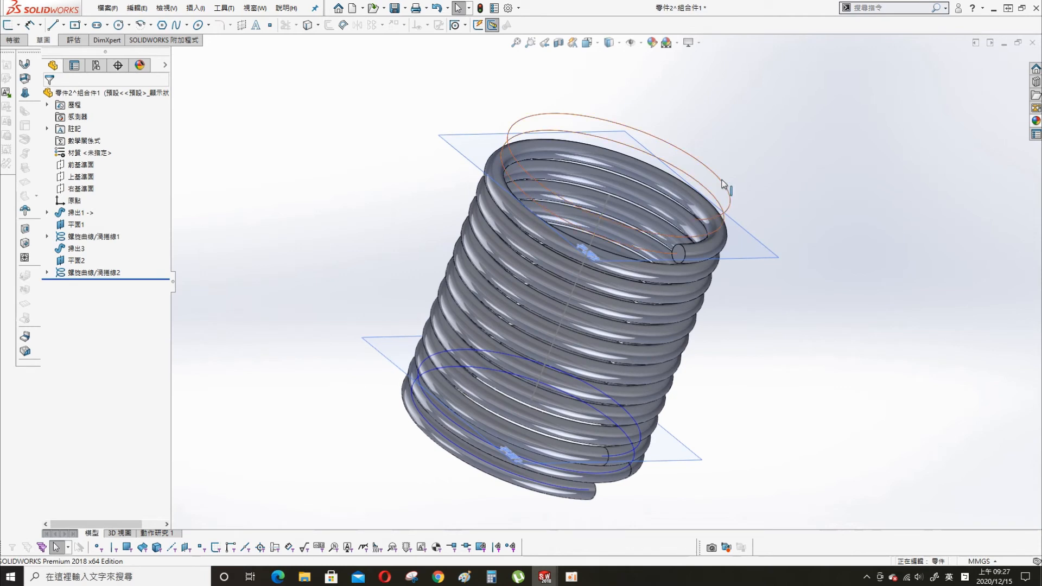
click(81, 272)
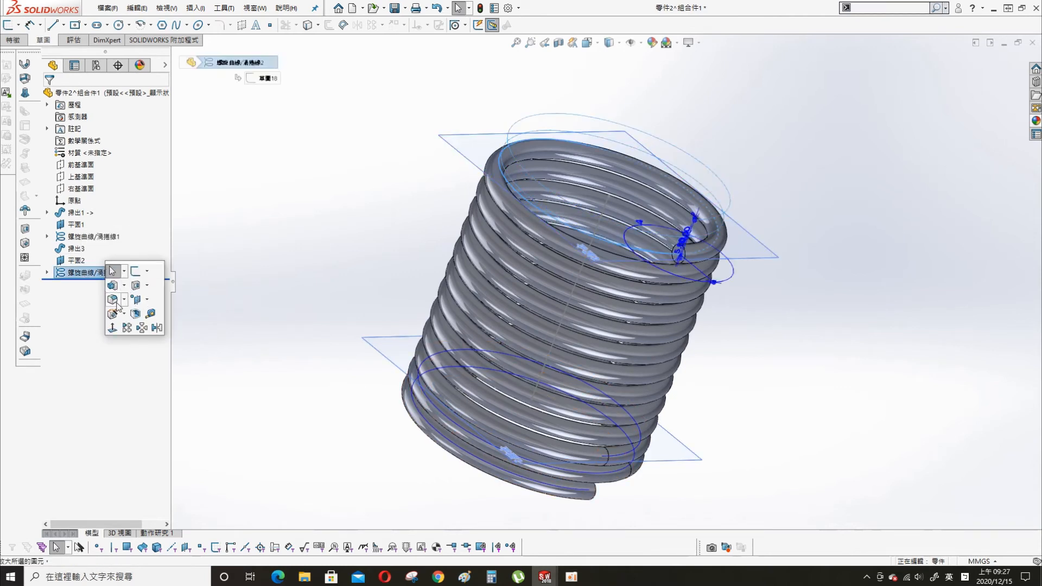
click(123, 286)
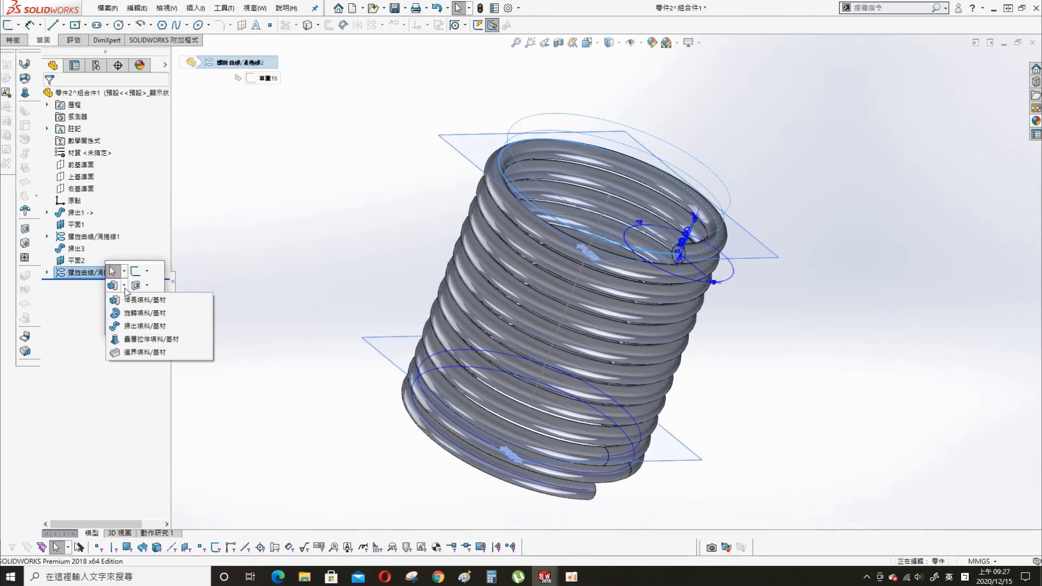
click(117, 326)
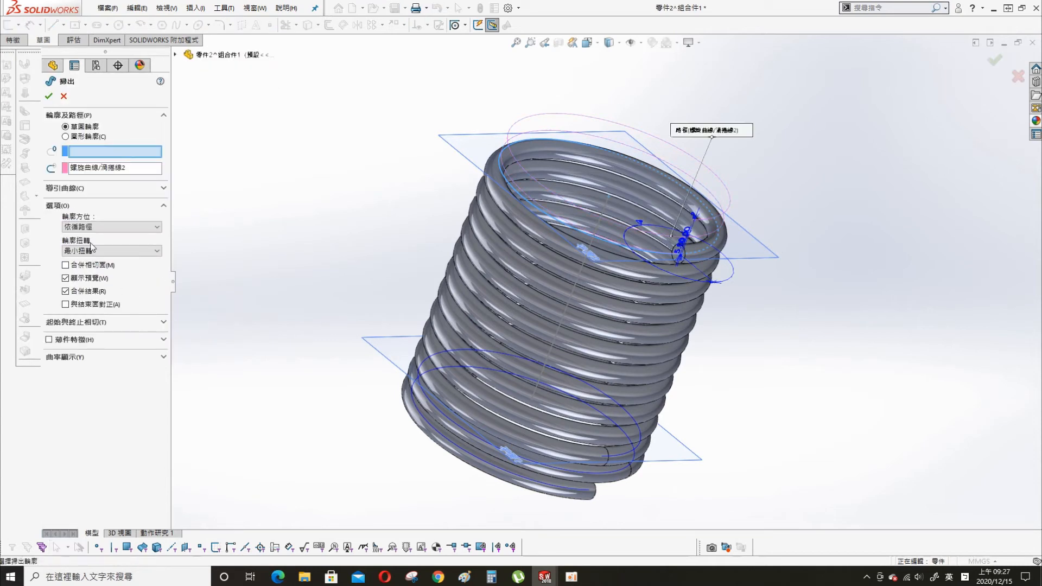
click(78, 138)
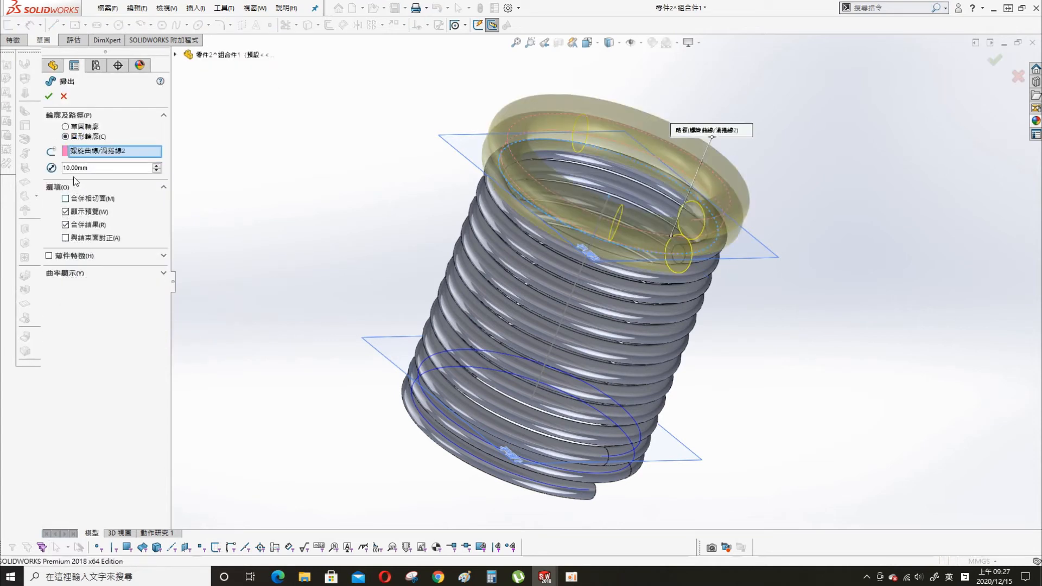
click(92, 167)
text(5)
key(Return)
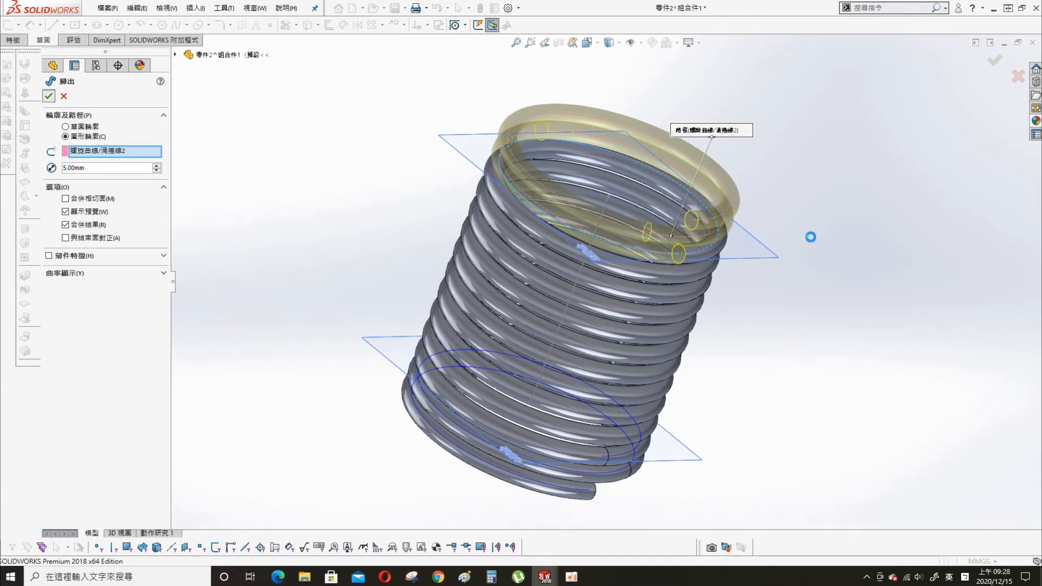
middle_drag(813, 235, 747, 206)
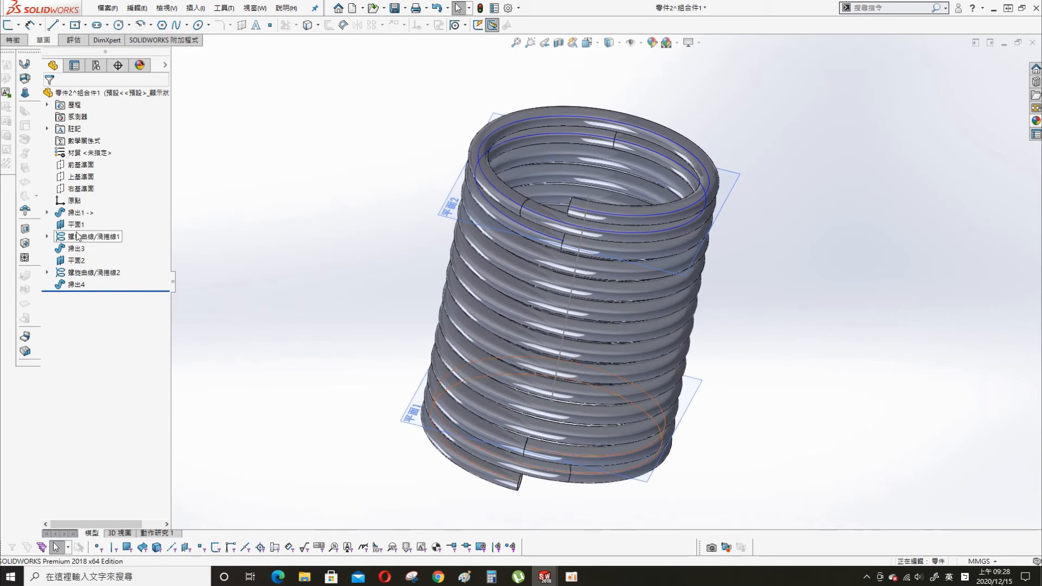
Hide the two reference planes 平面1 and 平面2.
click(74, 262)
ctrl+click(75, 224)
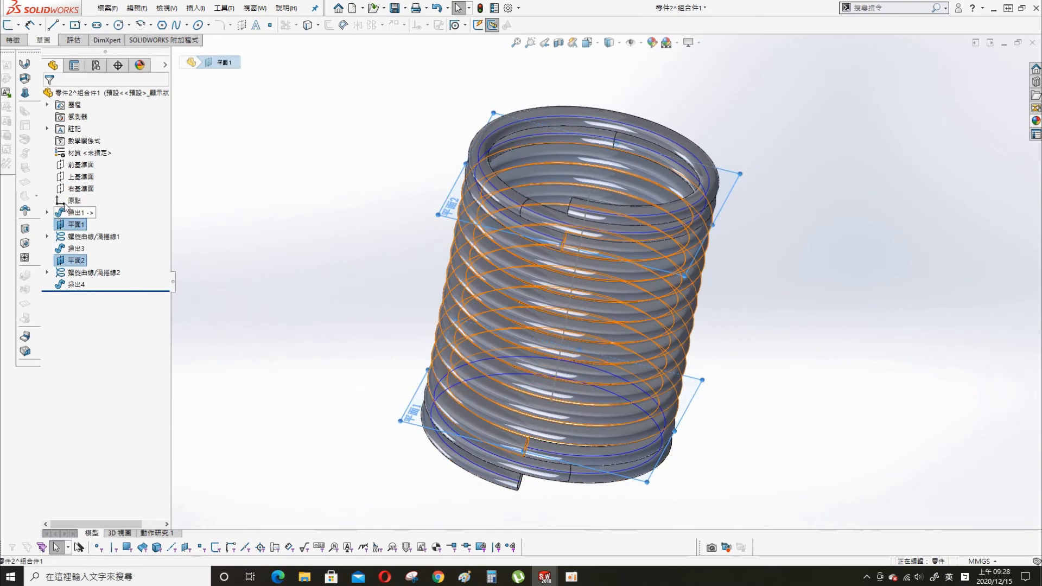
right_click(76, 224)
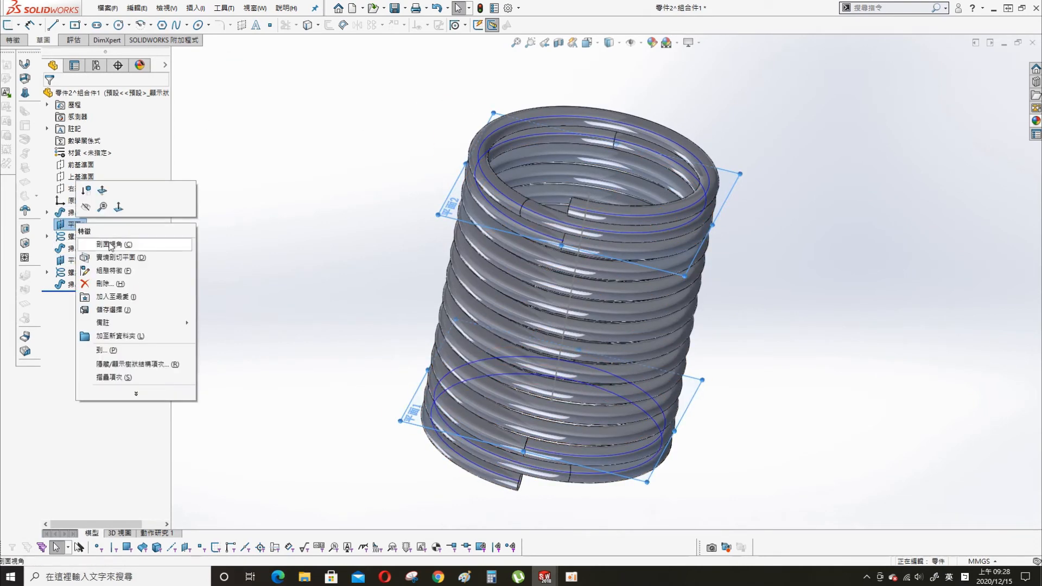
click(87, 207)
Hide the main sweep's path sketch 草圖1 and both helix curves 螺旋曲線/渦捲線1 and 螺旋曲線/渦捲線2.
click(47, 212)
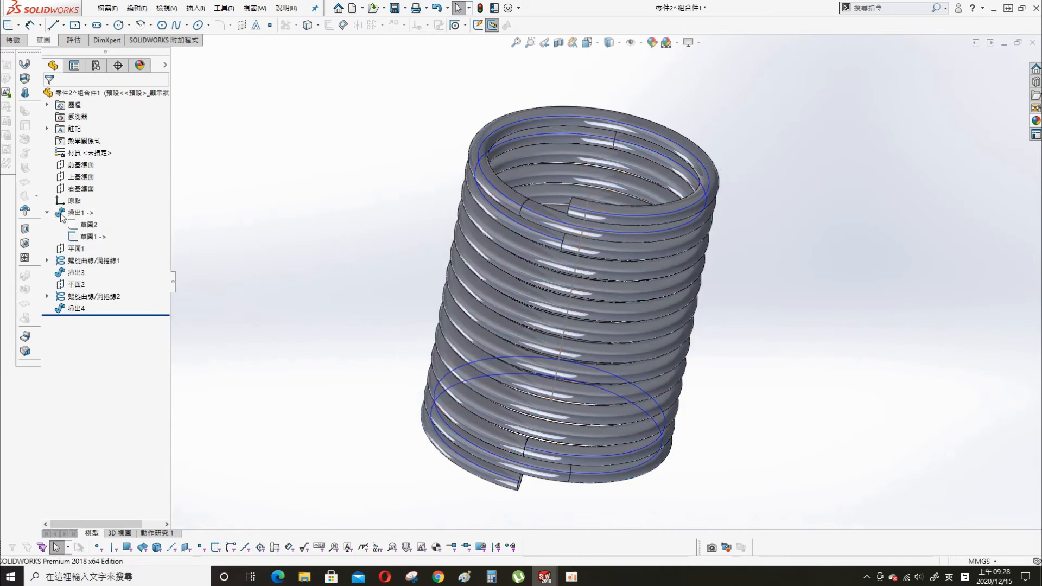
right_click(113, 236)
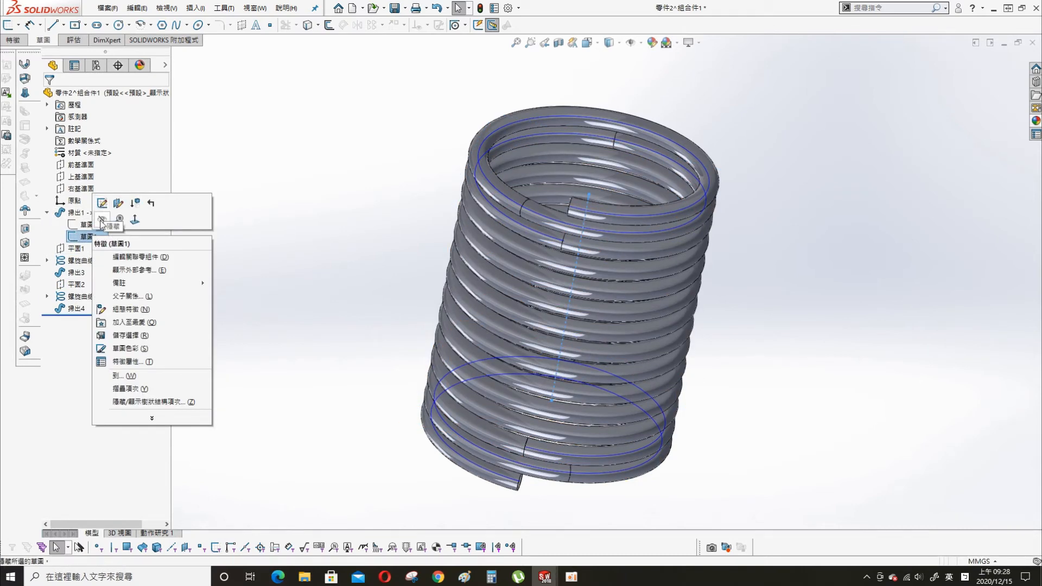
click(255, 195)
middle_drag(315, 244, 304, 239)
click(82, 261)
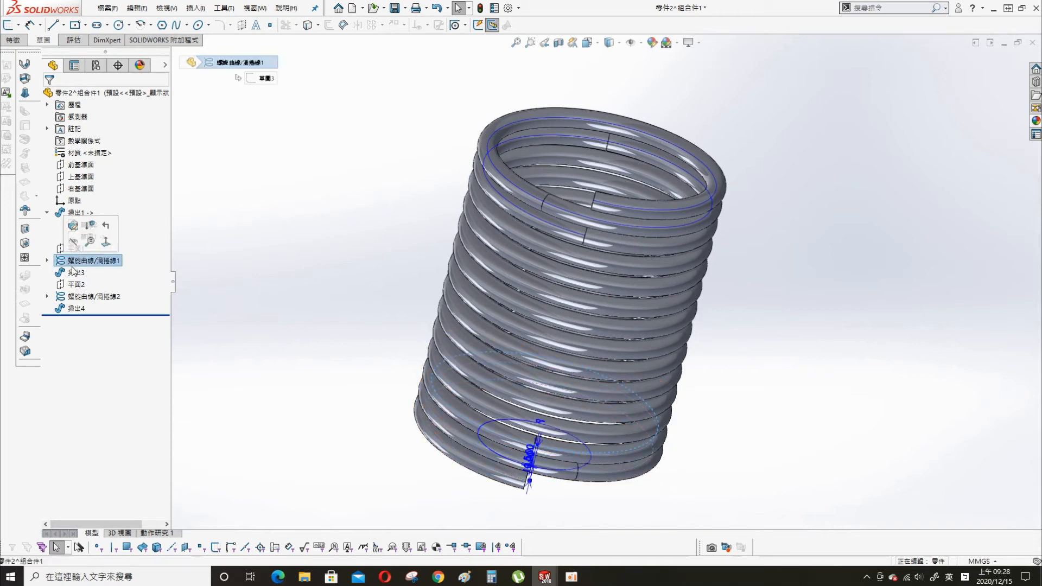
ctrl+click(77, 298)
right_click(89, 301)
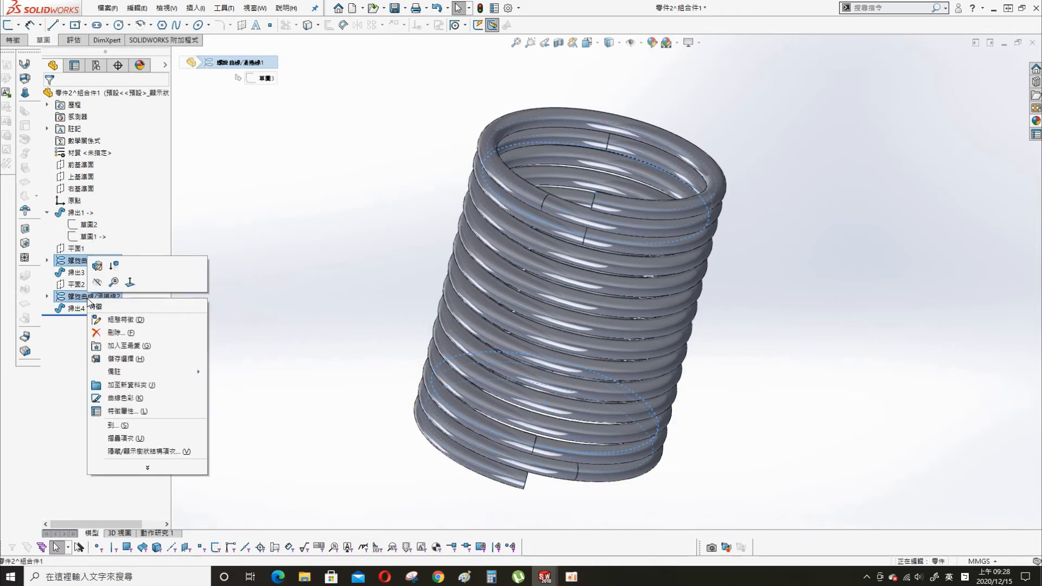
click(98, 283)
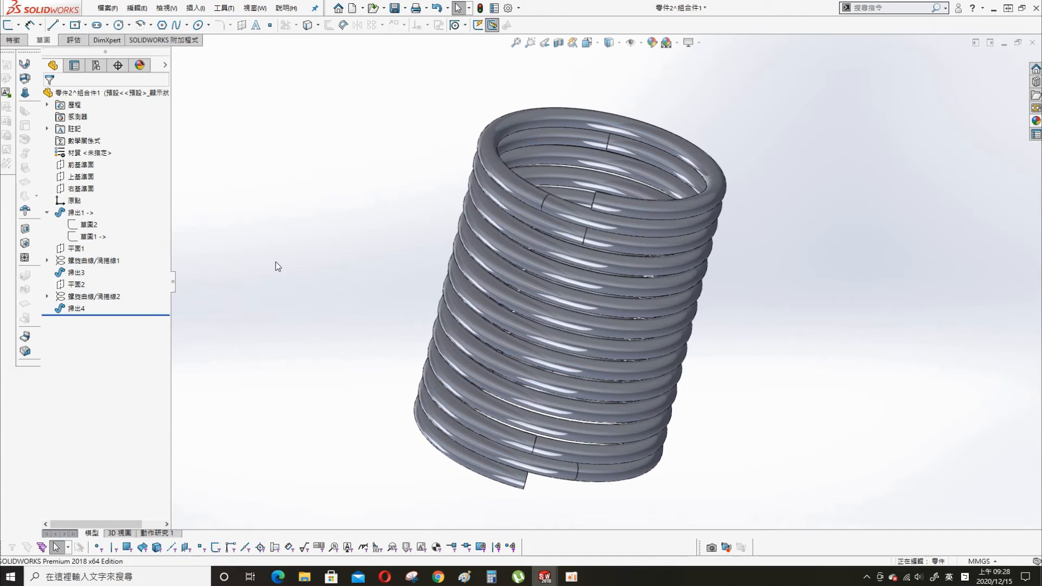
Return to the assembly 組合件1, pull the upper plate away from the lower one and rebuild so the spring updates.
click(255, 8)
click(300, 154)
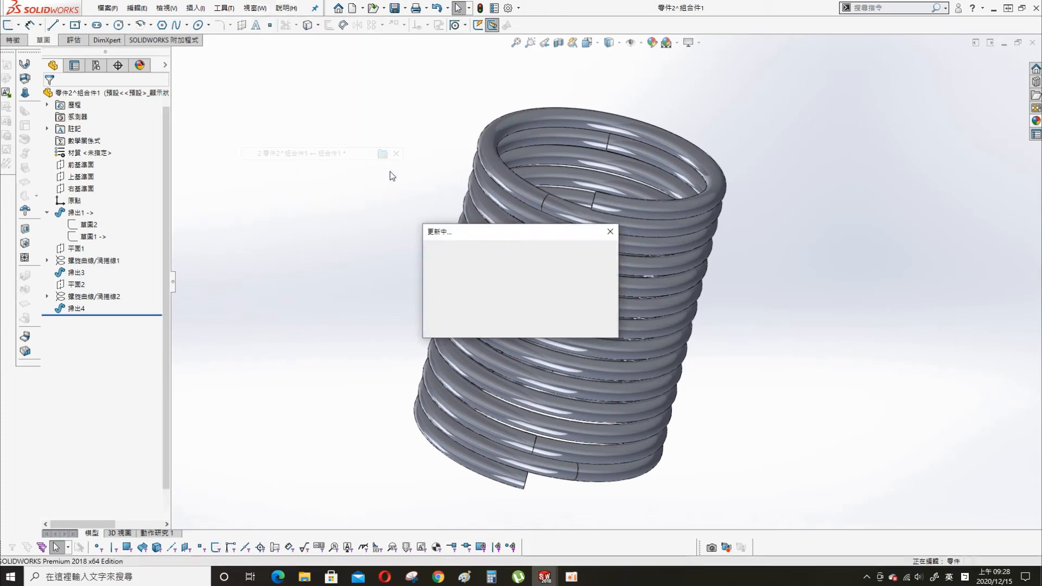
middle_drag(692, 259, 569, 236)
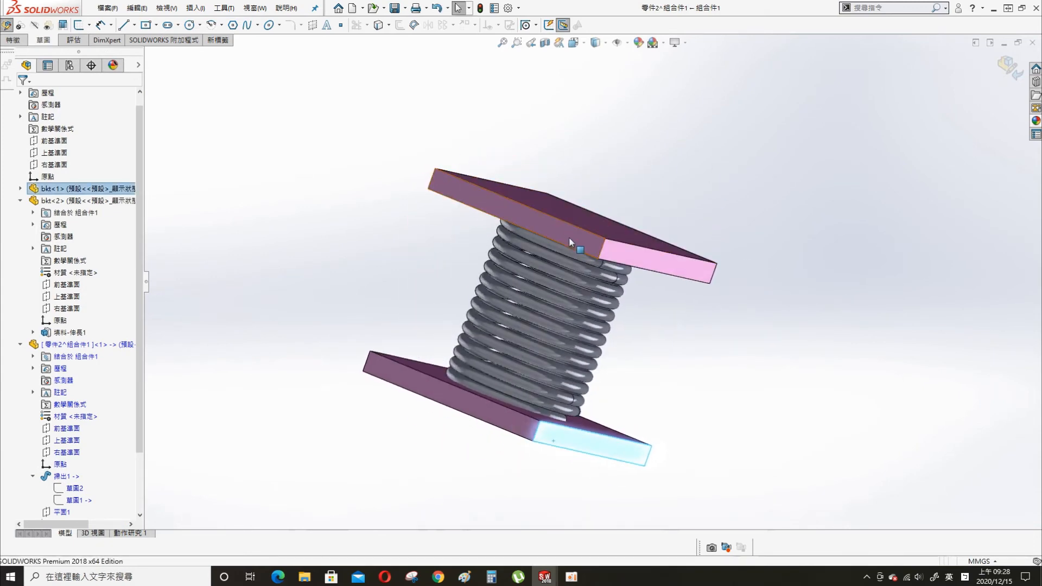
click(658, 262)
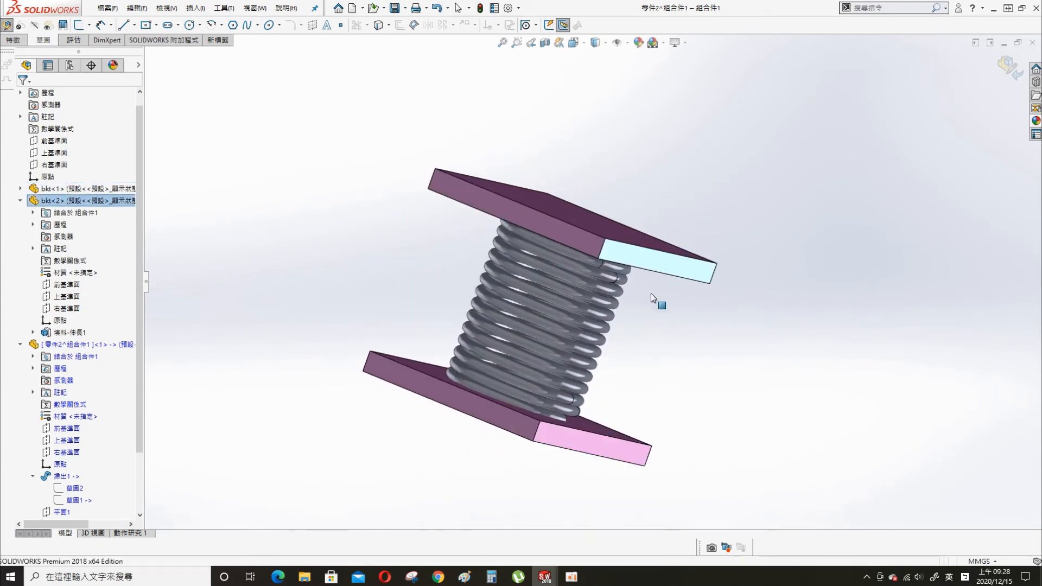
middle_drag(608, 400, 629, 423)
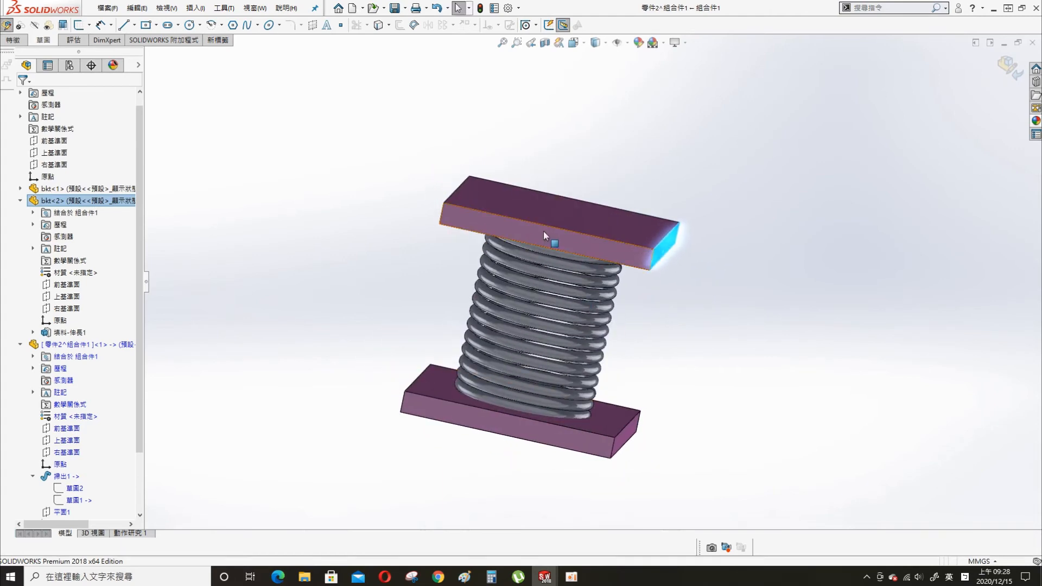
drag(543, 235, 568, 151)
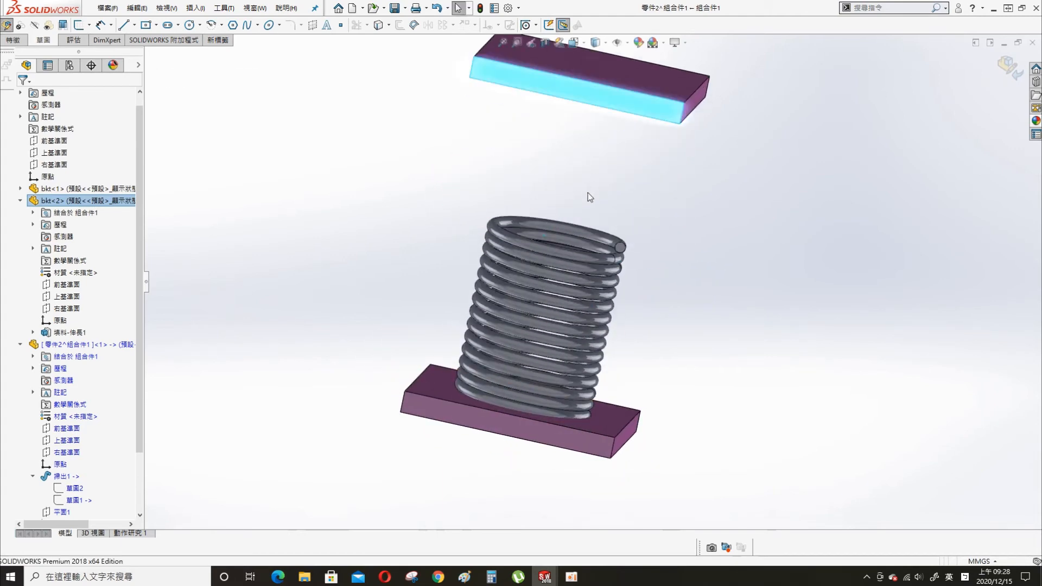
click(485, 7)
middle_drag(647, 213, 605, 182)
scroll(611, 107, down, 3)
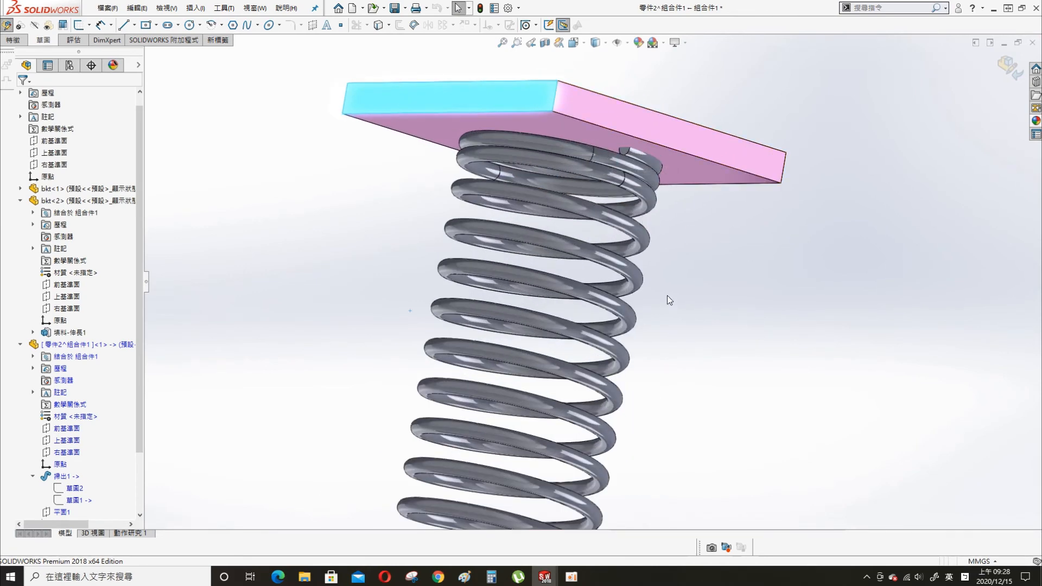
middle_drag(670, 299, 728, 326)
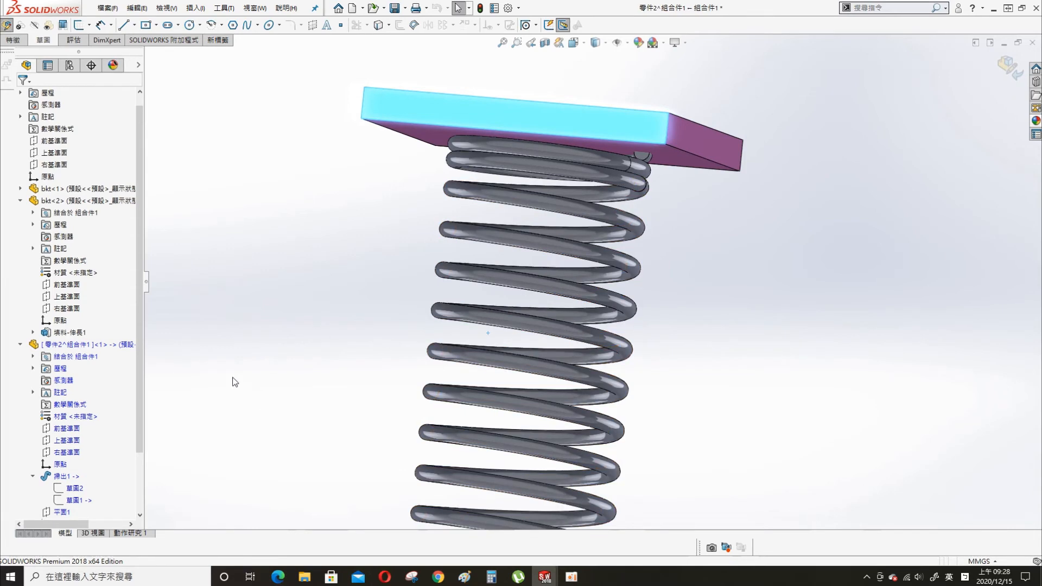
Open the spring part 零件2^組合件1 in its own window and start a sketch on 前基準面, viewed normal to it.
right_click(79, 345)
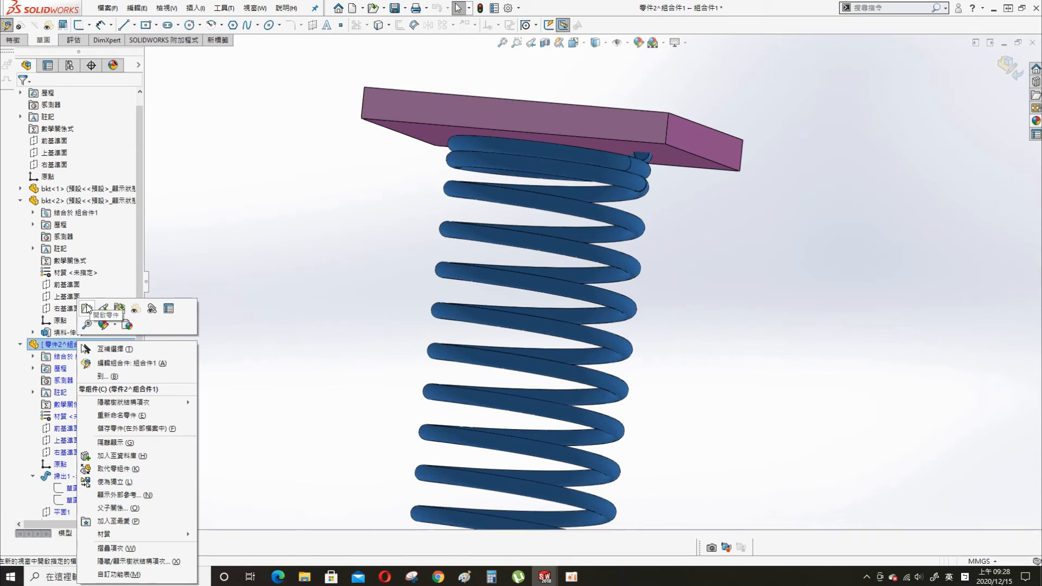
click(87, 308)
scroll(578, 369, up, 2)
middle_drag(598, 353, 515, 329)
click(76, 188)
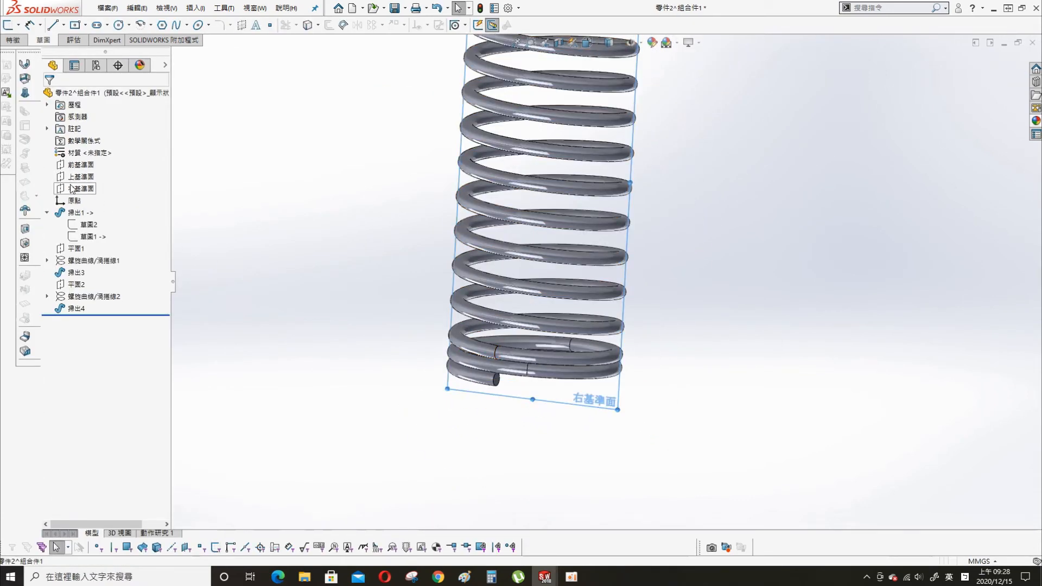
middle_drag(421, 395, 361, 375)
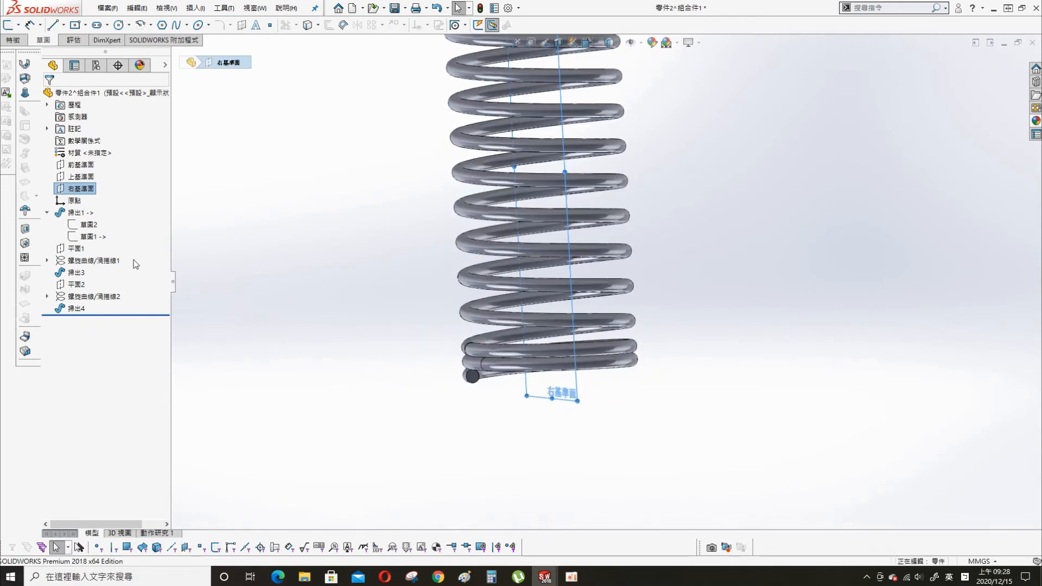
click(86, 164)
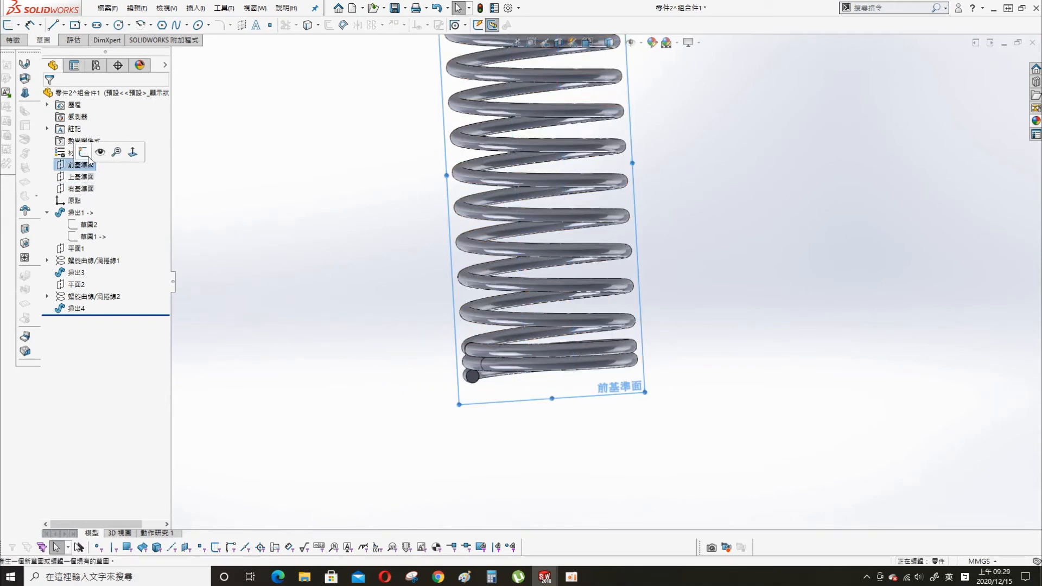
click(83, 153)
key(s)
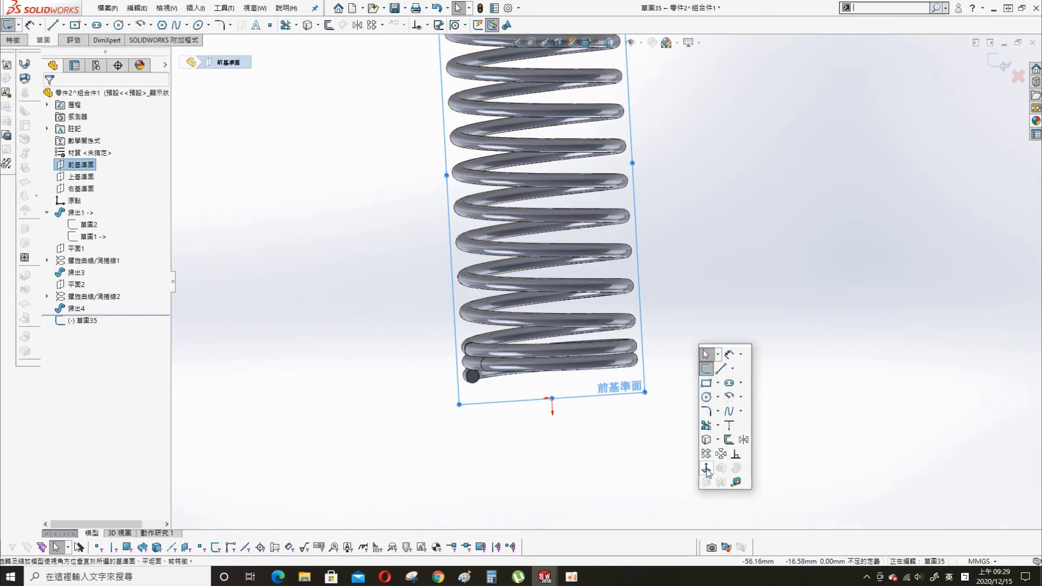
click(737, 455)
scroll(656, 117, down, 2)
Sketch a horizontal line about 188 mm long across the spring's upper end and shift it down through the last coil's end face.
key(s)
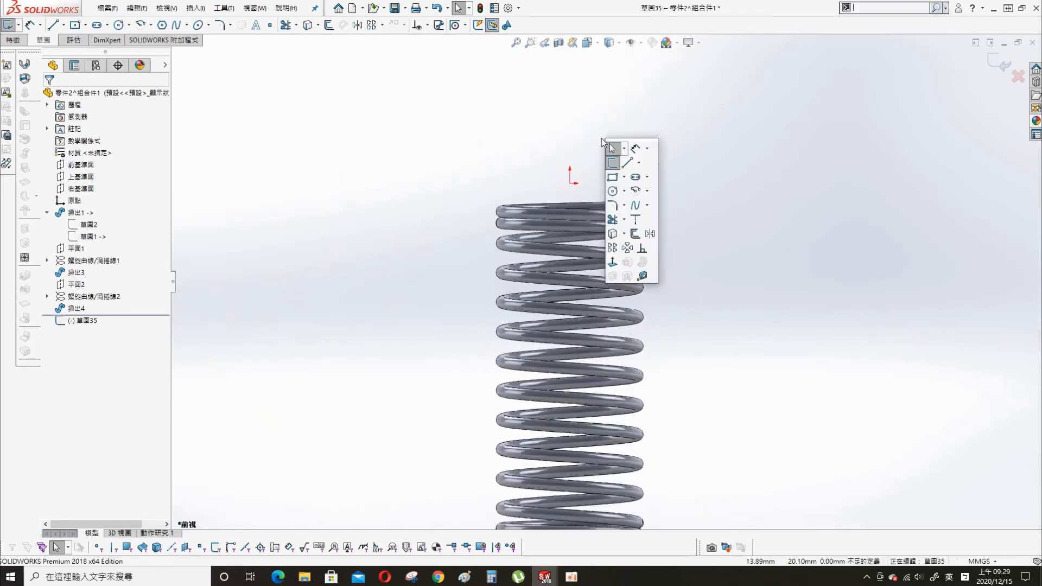
click(627, 162)
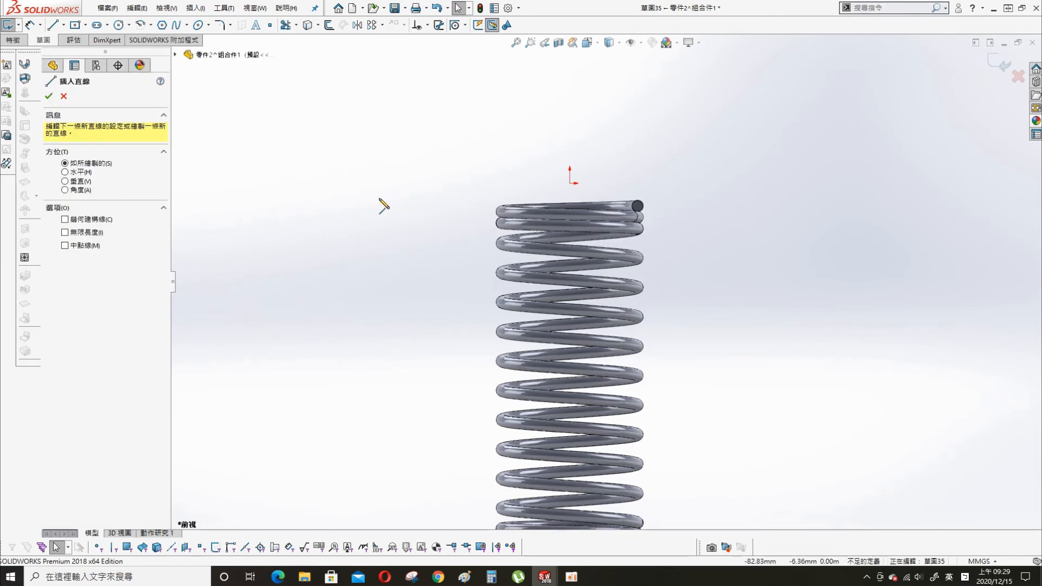
click(785, 201)
scroll(657, 212, down, 4)
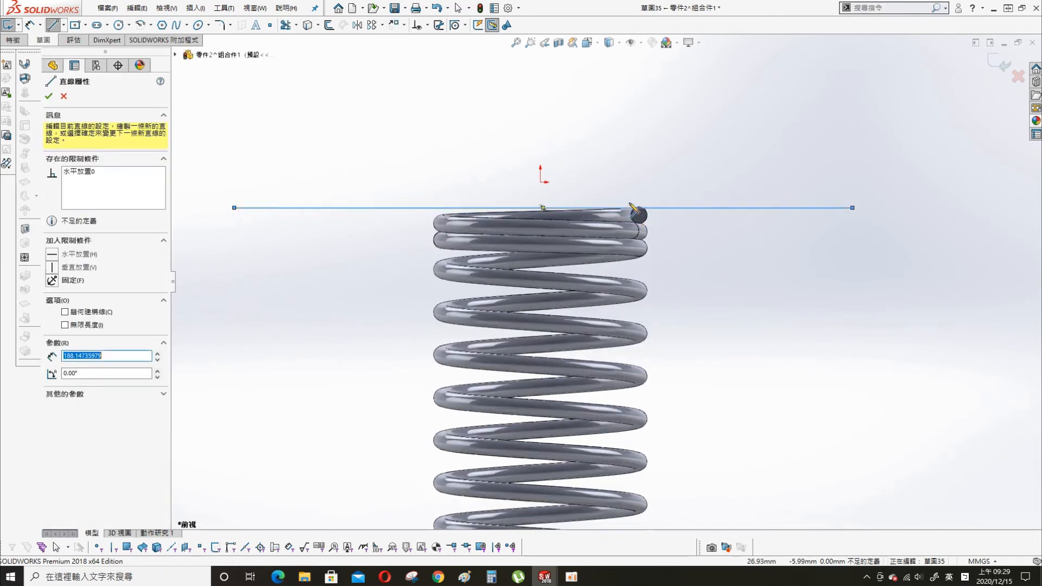
key(Escape)
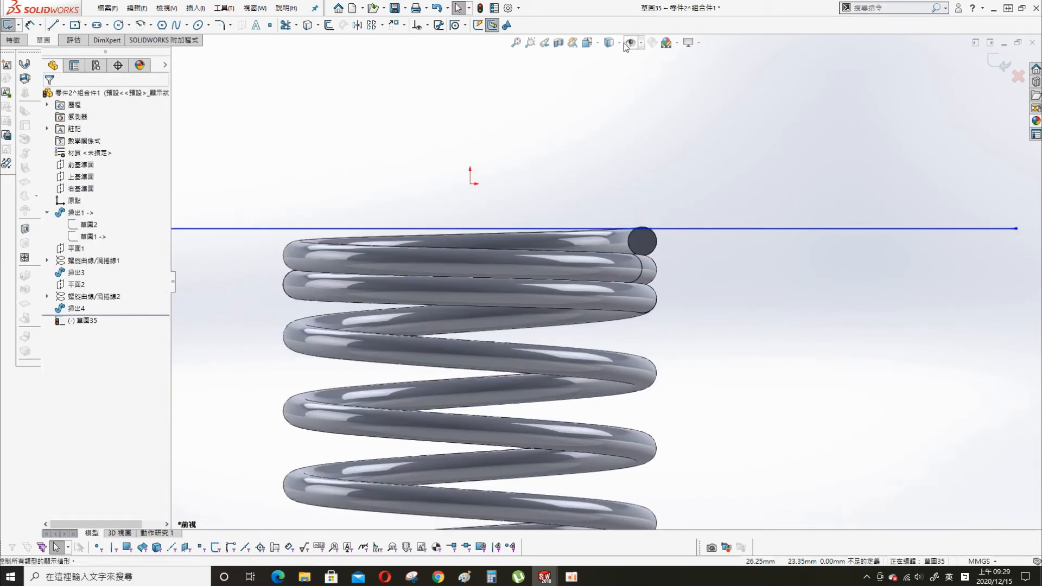
click(618, 44)
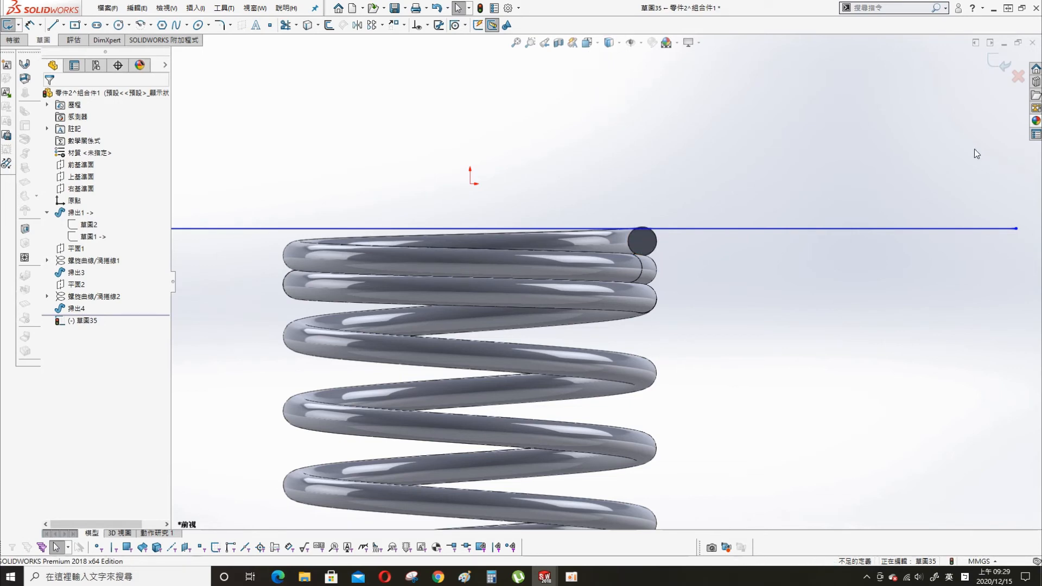
scroll(634, 236, down, 2)
scroll(681, 246, up, 2)
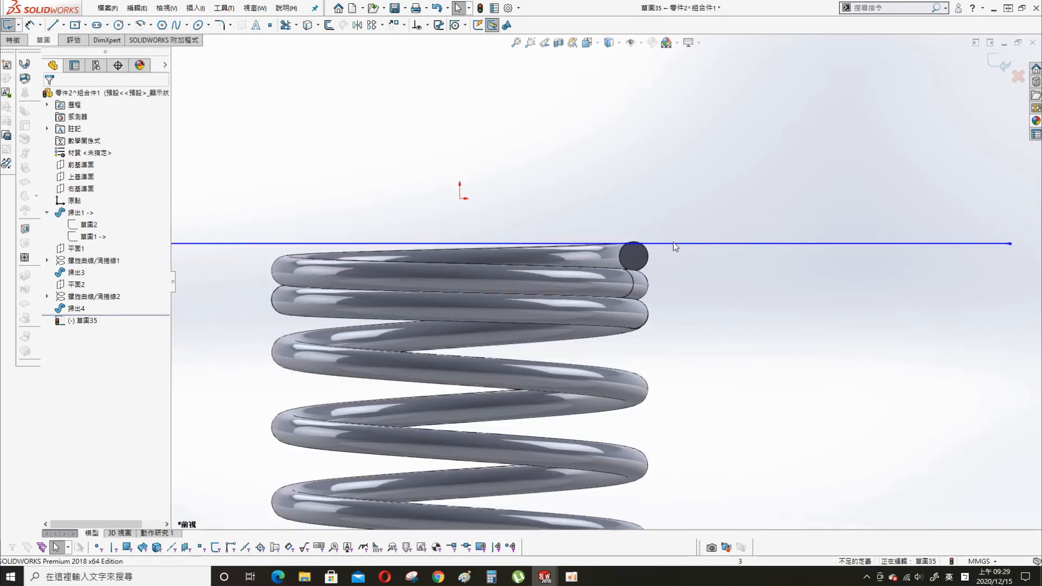
drag(683, 243, 675, 259)
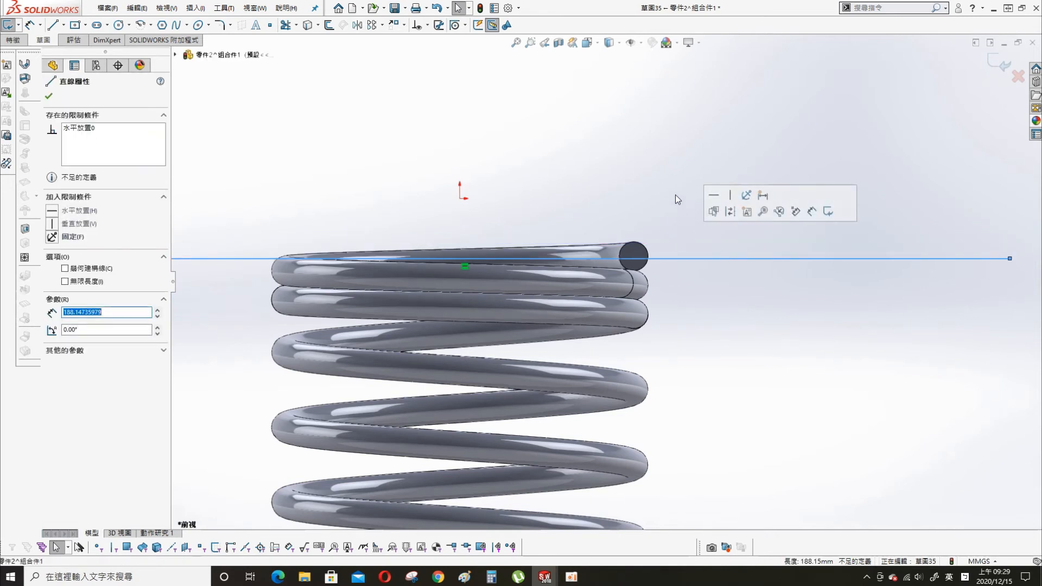
click(631, 154)
key(s)
click(659, 163)
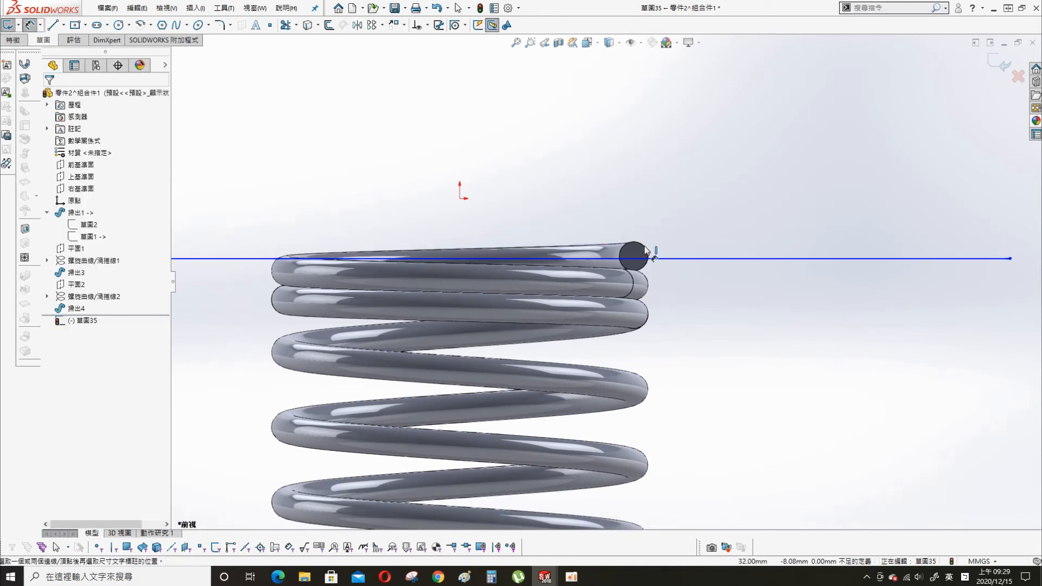
click(679, 256)
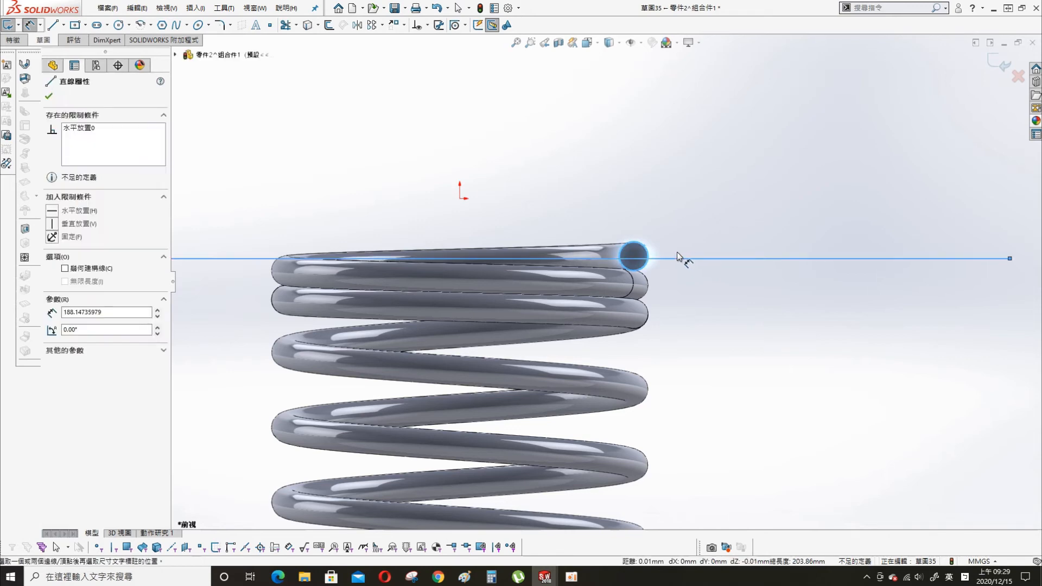
click(678, 257)
click(683, 256)
key(Escape)
Show the temporary axes and the main sweep's path sketch 草圖1 as references for the line.
middle_drag(685, 231, 641, 307)
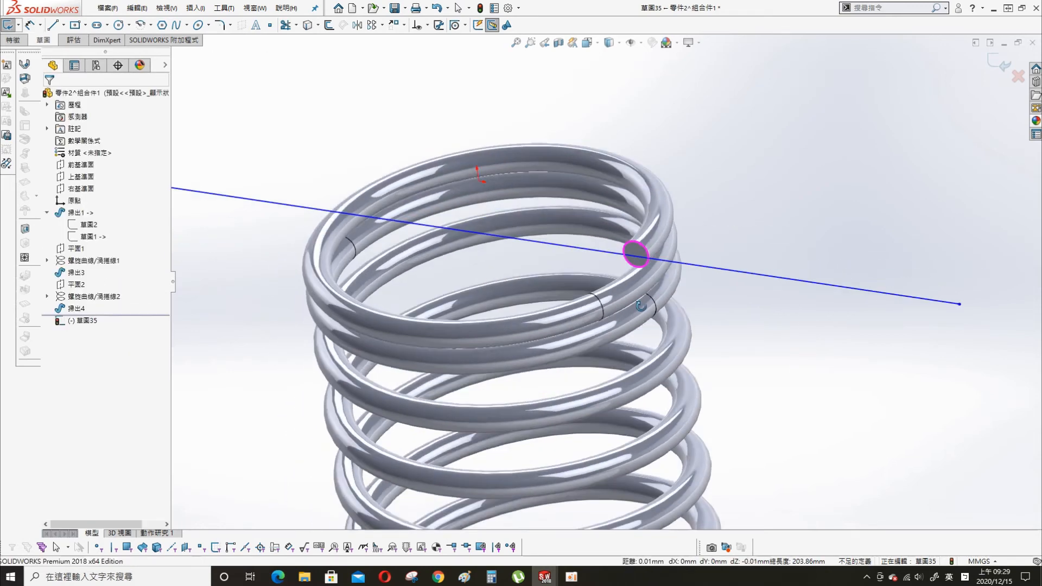
click(641, 43)
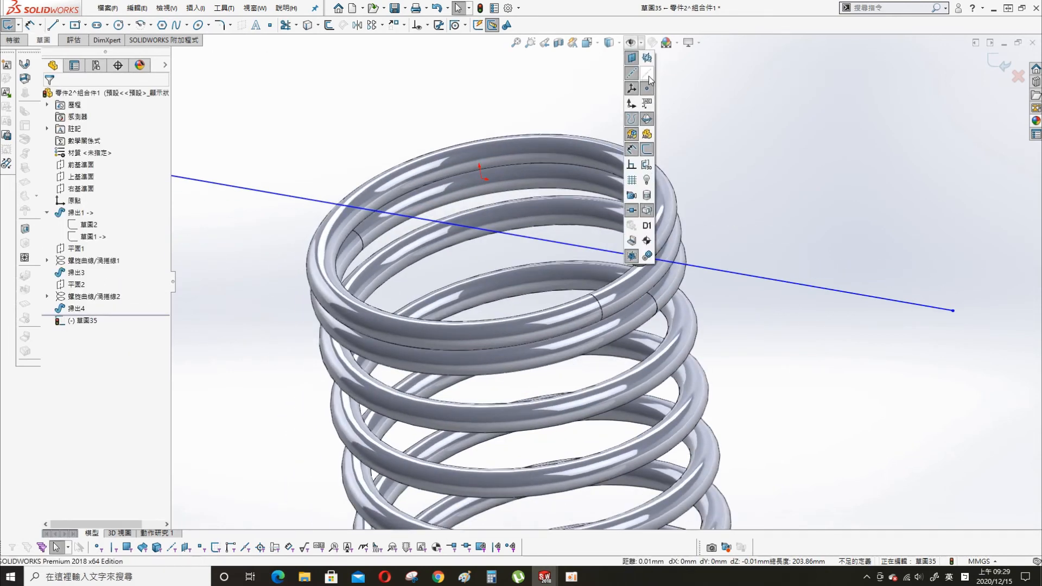
click(783, 206)
scroll(629, 304, down, 2)
scroll(586, 222, up, 3)
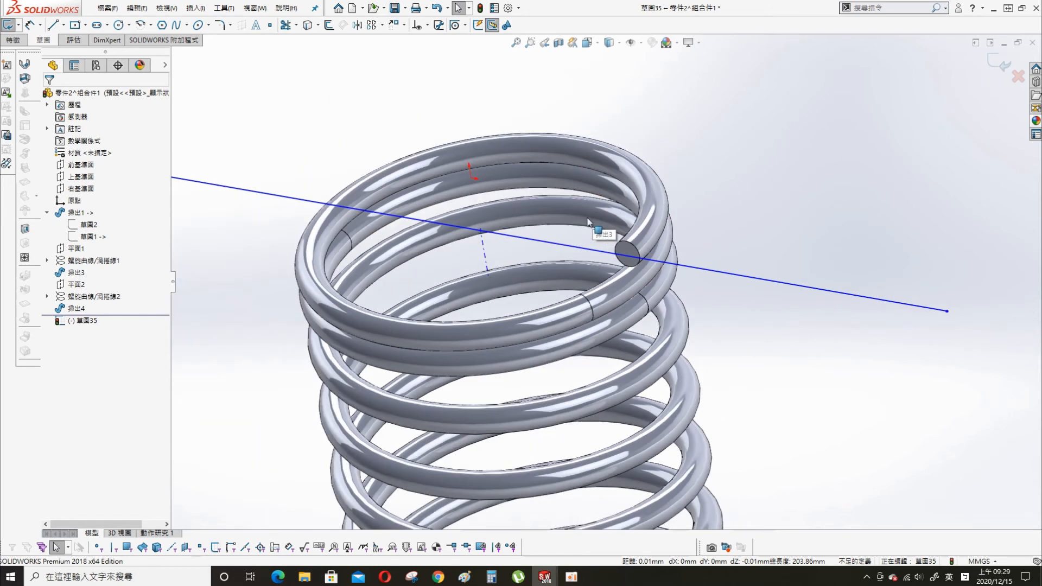
scroll(622, 320, up, 3)
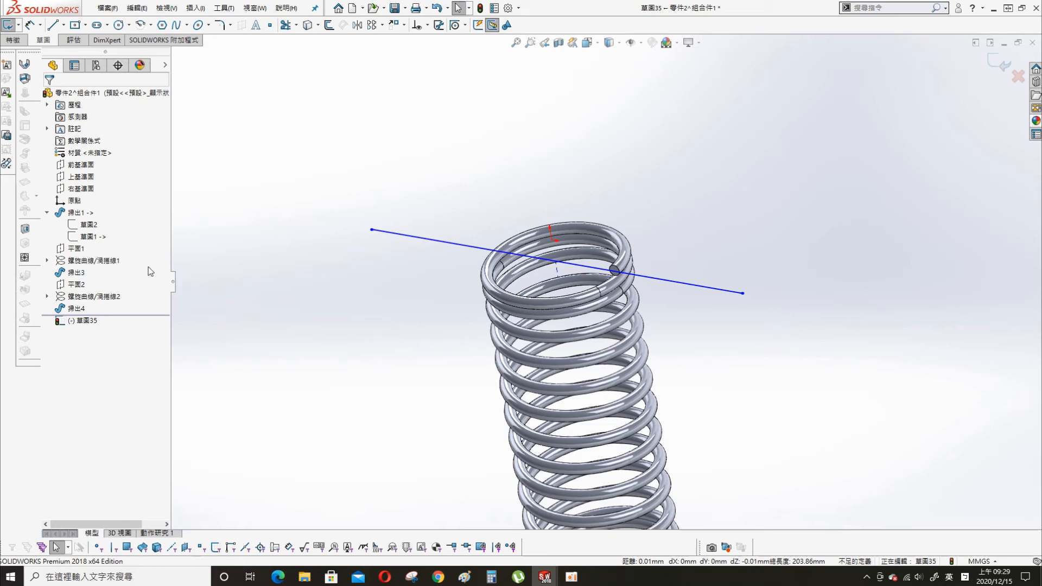
click(93, 235)
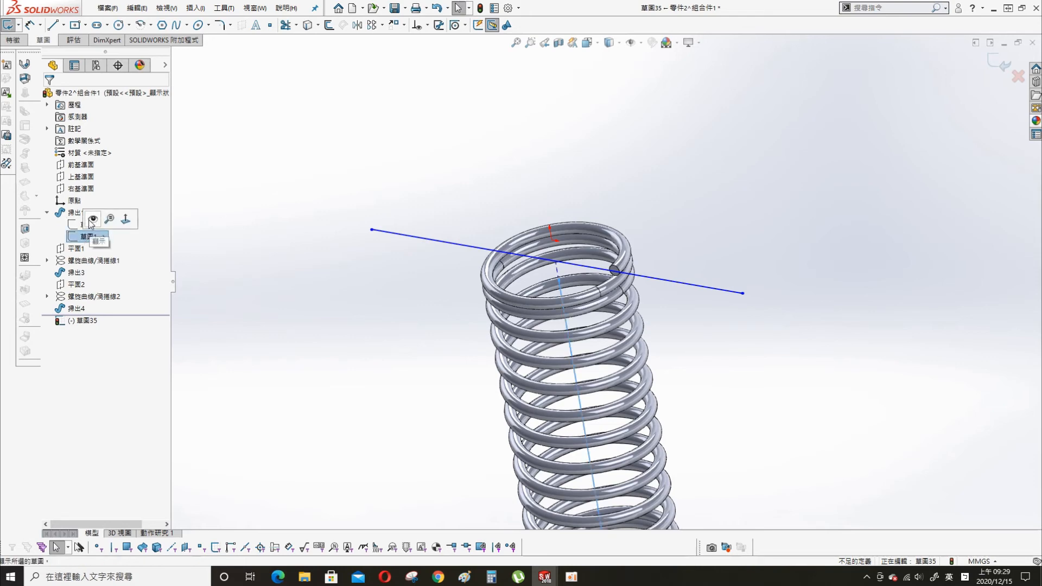
click(92, 219)
Dimension the horizontal line from the upper endpoint of the 草圖1 path and set the distance to 10 mm.
mouse_move(624, 261)
middle_down()
mouse_move(658, 197)
mouse_move(633, 261)
middle_up()
key(s)
click(665, 174)
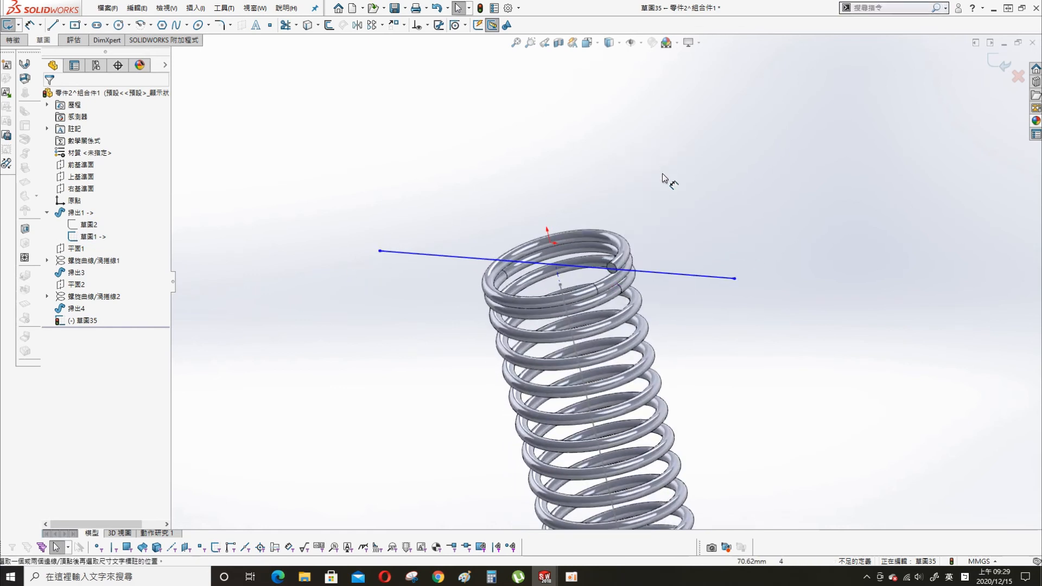
click(560, 285)
click(693, 279)
click(670, 220)
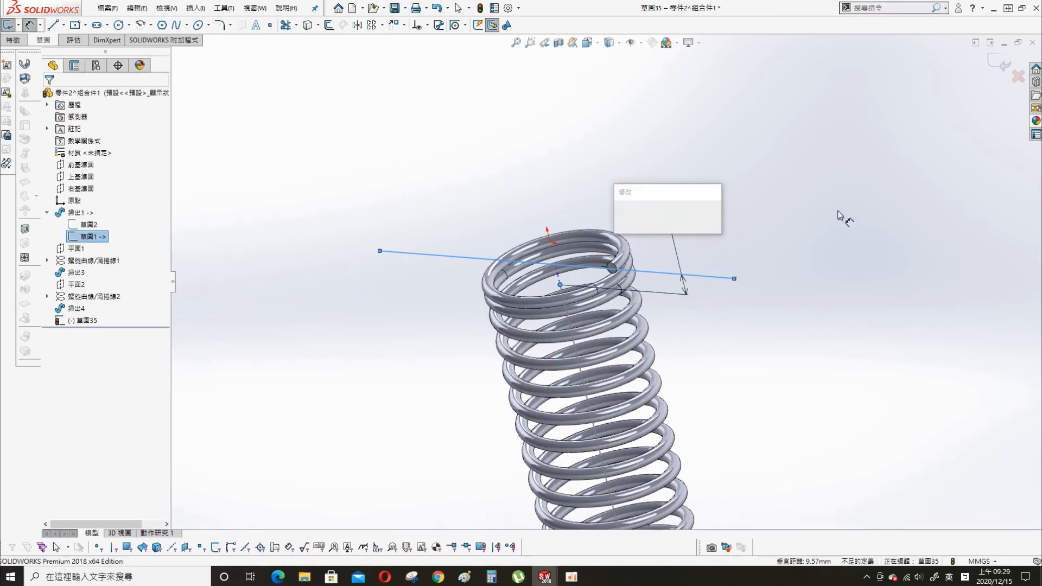
text(10)
key(Return)
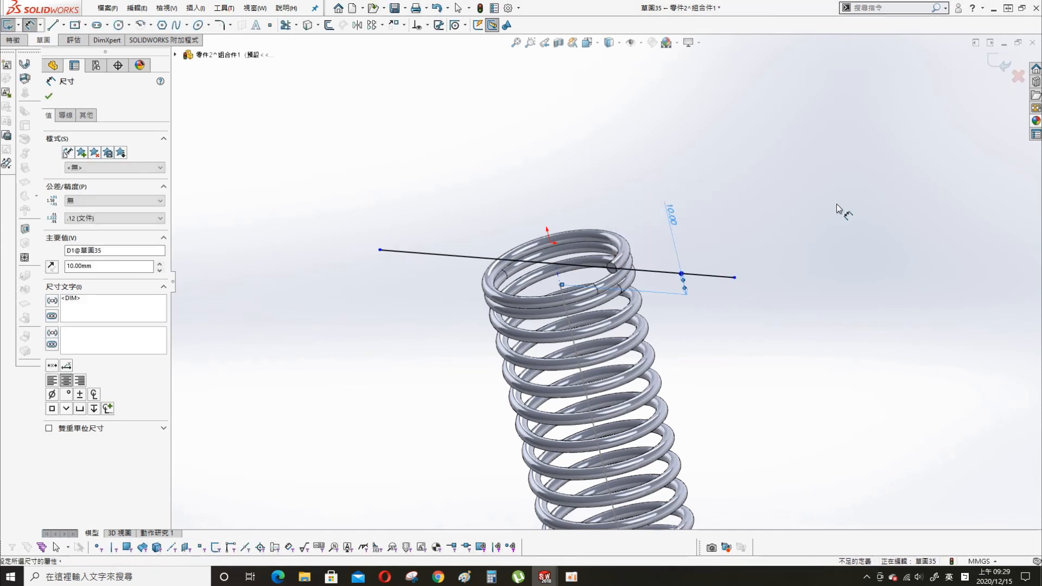
click(839, 209)
key(s)
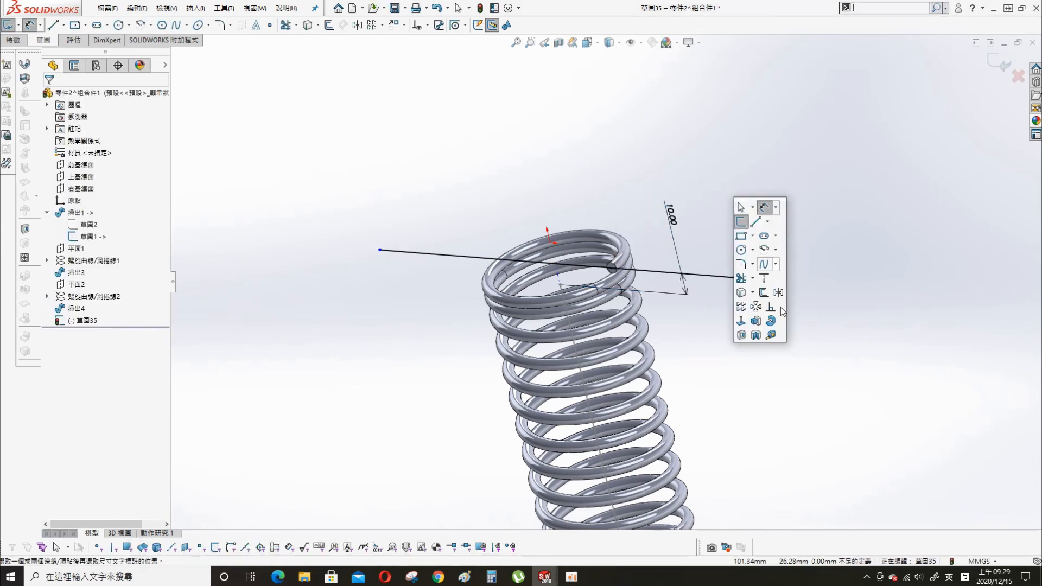
Cut-extrude with the horizontal line as an open profile, using 完全貫穿-兩者, to trim the spring's upper end flat.
click(757, 335)
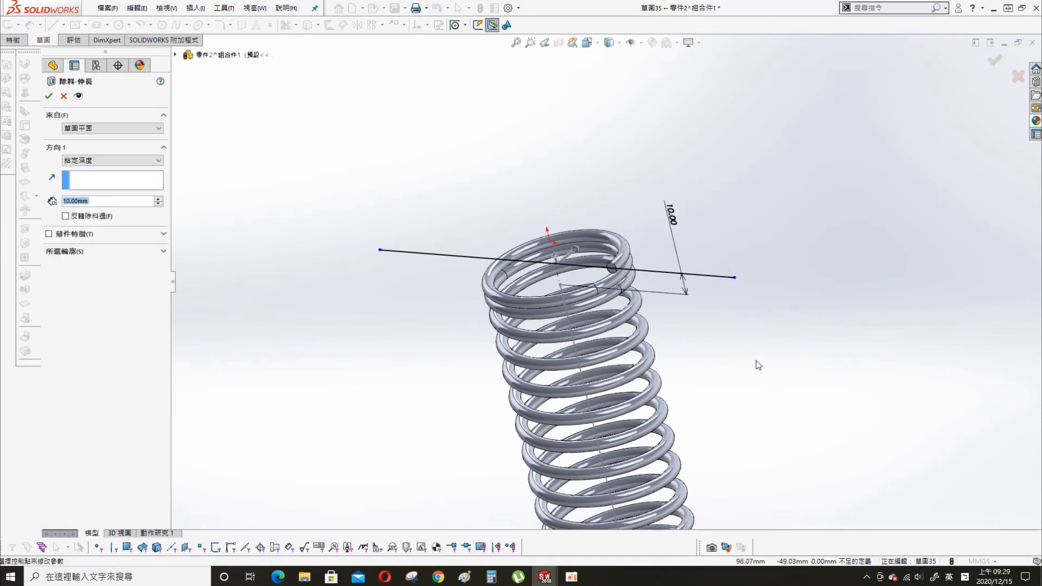
click(111, 160)
click(106, 186)
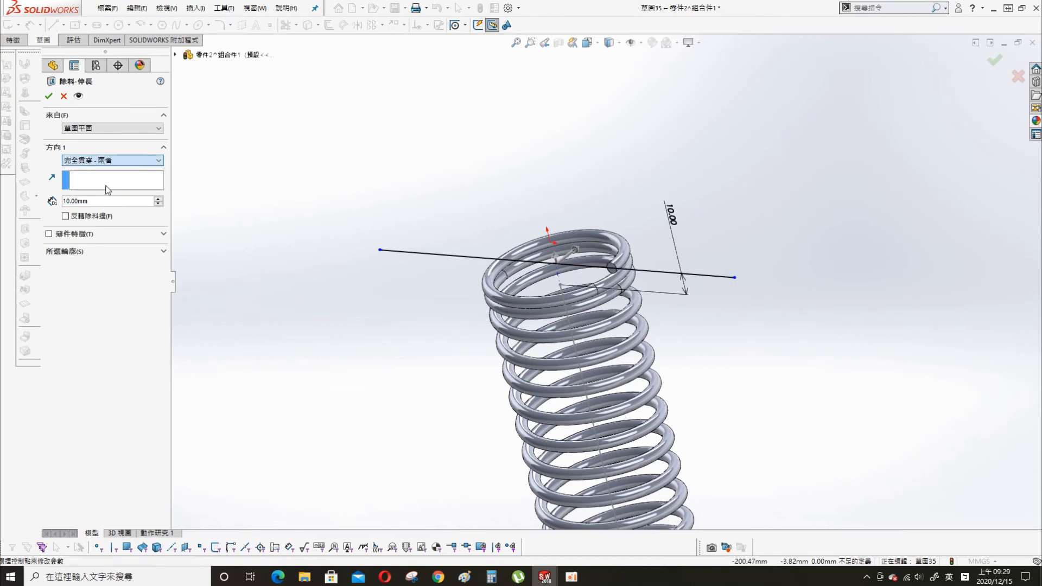
click(48, 96)
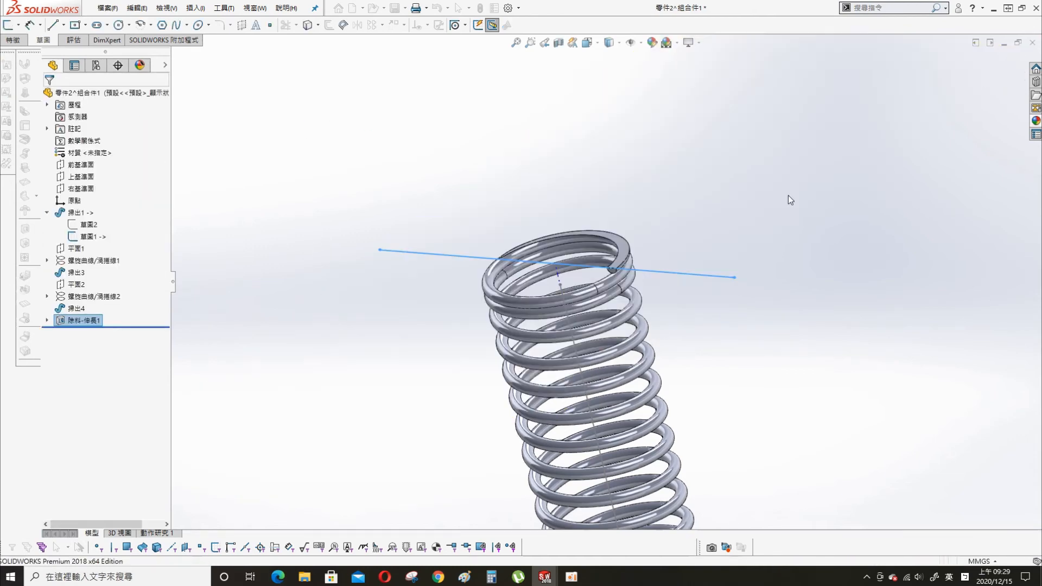
Start a sketch on 前基準面 and draw a line about 161 mm long below the spring's lower end, constrained horizontal.
scroll(668, 418, down, 5)
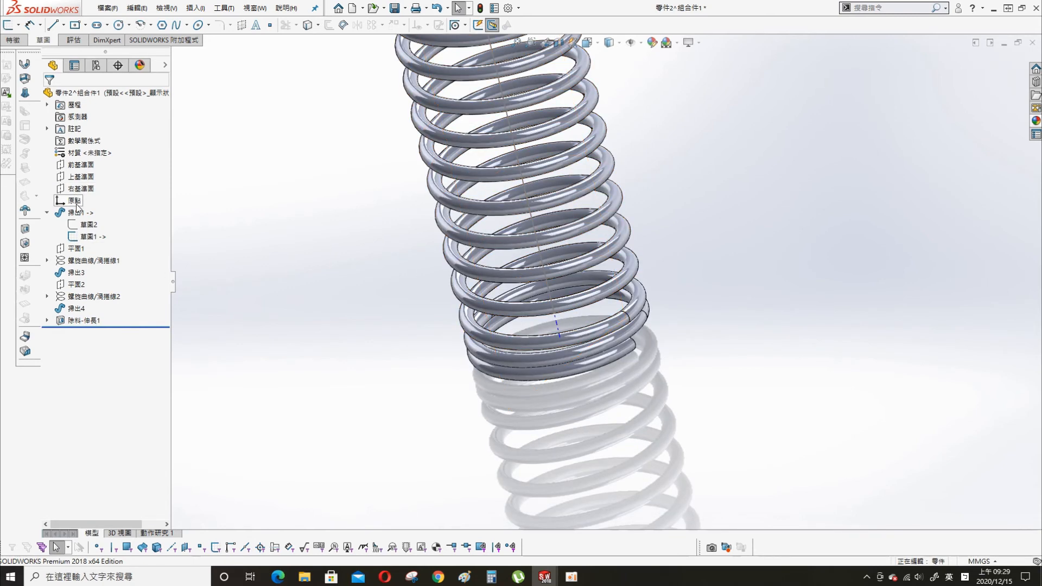
click(81, 166)
click(94, 152)
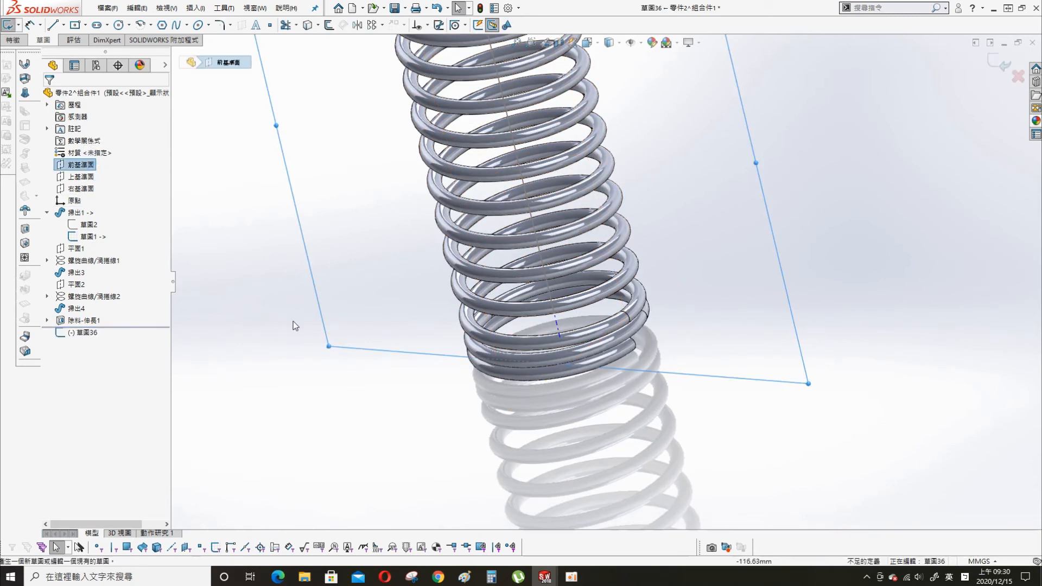
key(s)
click(320, 346)
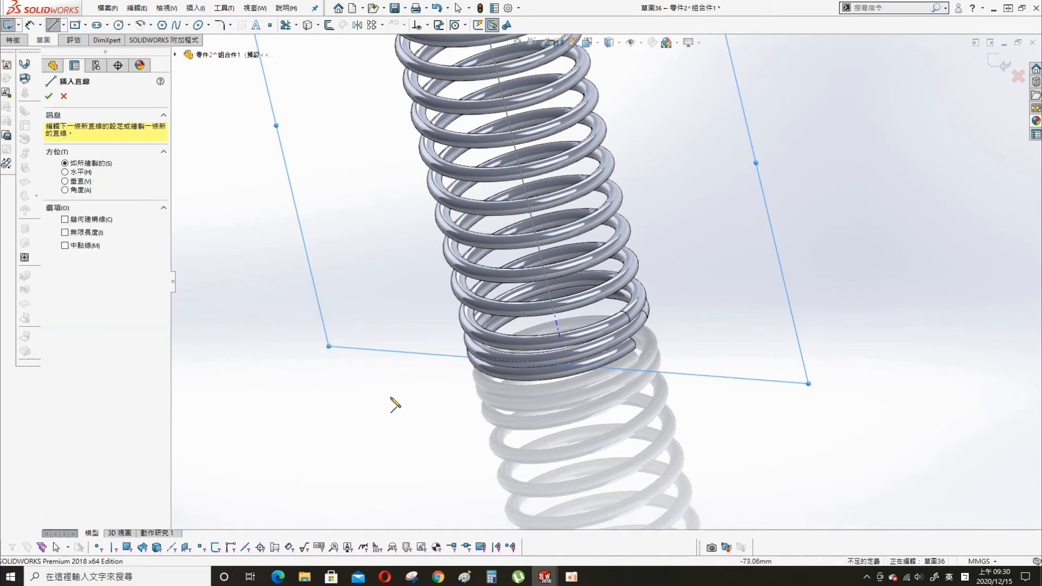
click(335, 393)
double_click(713, 446)
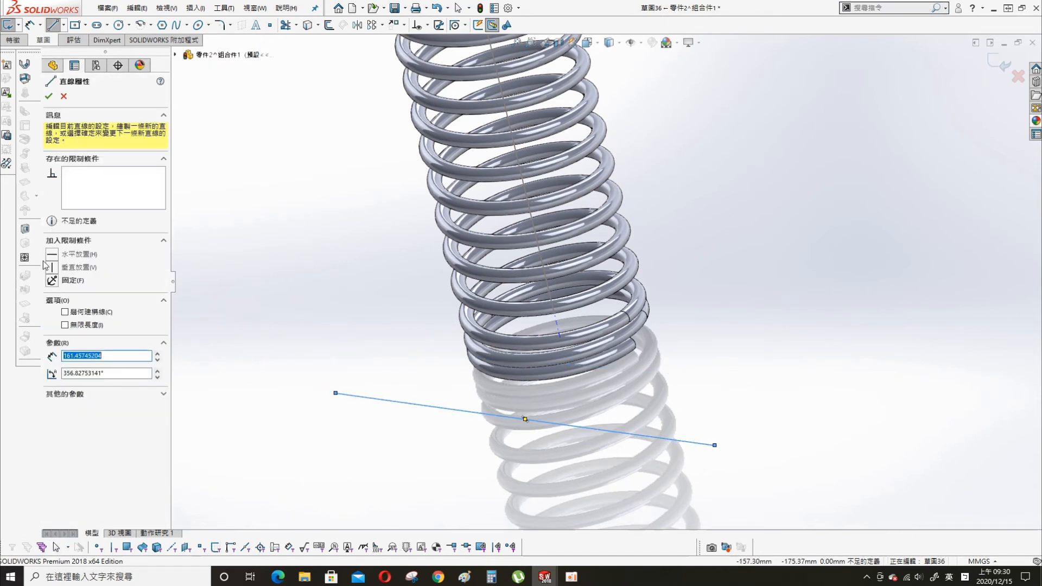
click(60, 256)
key(Escape)
Dimension the horizontal line from the lower endpoint of the 草圖1 path and set the distance to 10 mm.
mouse_move(489, 326)
middle_down()
mouse_move(353, 356)
mouse_move(497, 347)
middle_up()
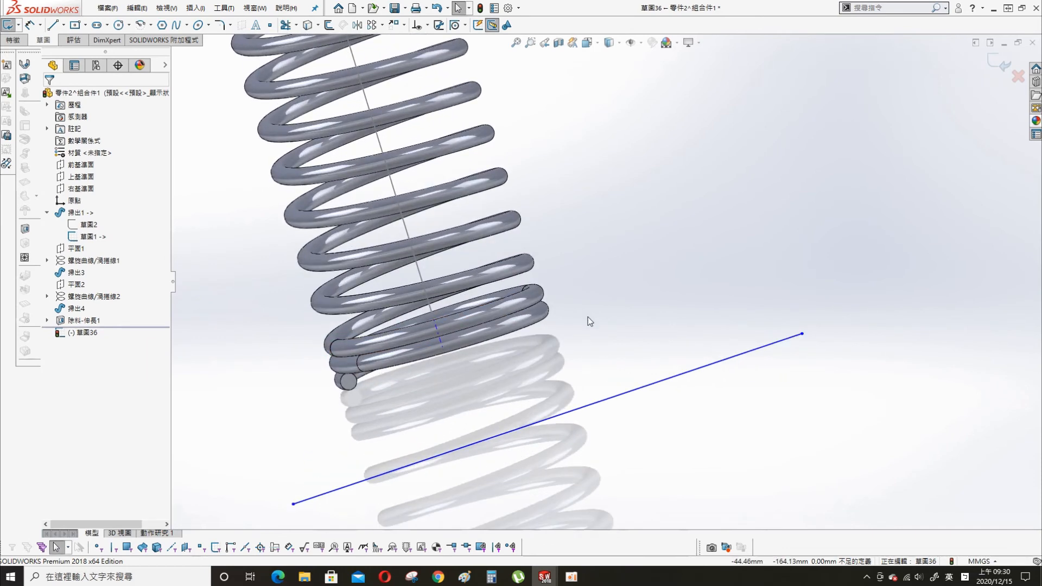
key(s)
click(610, 303)
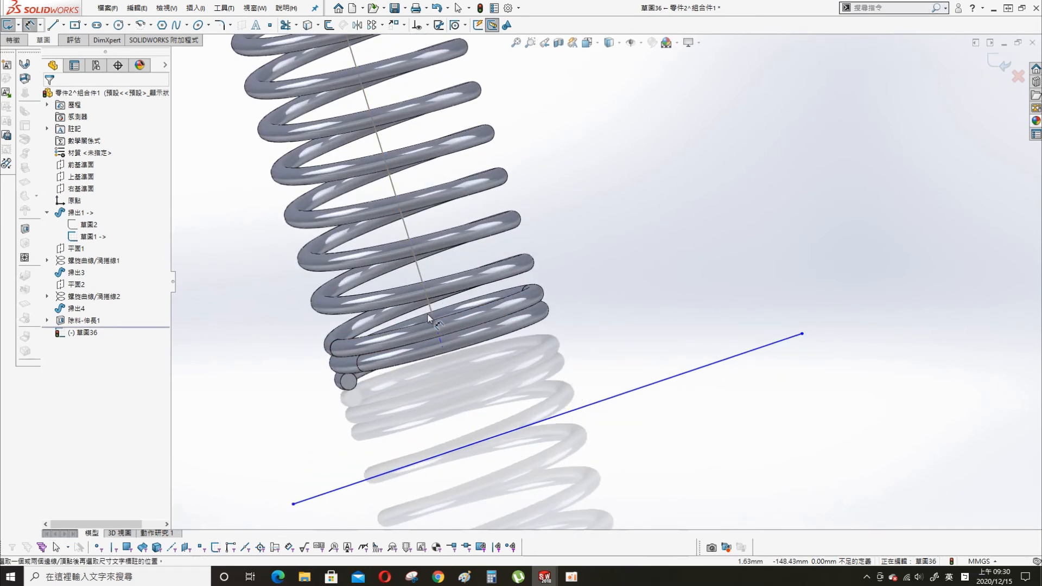
click(434, 318)
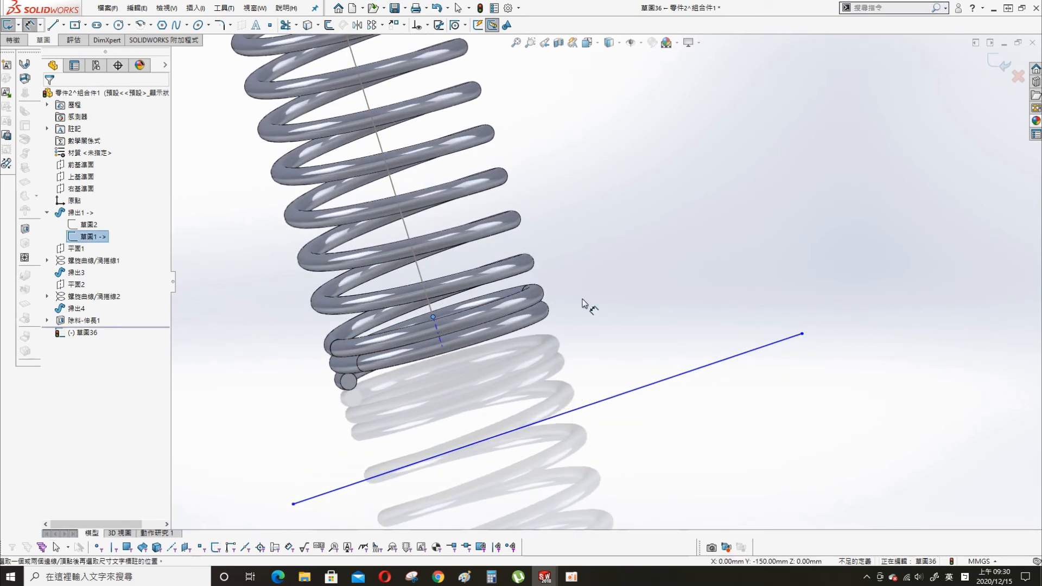
click(654, 389)
click(644, 291)
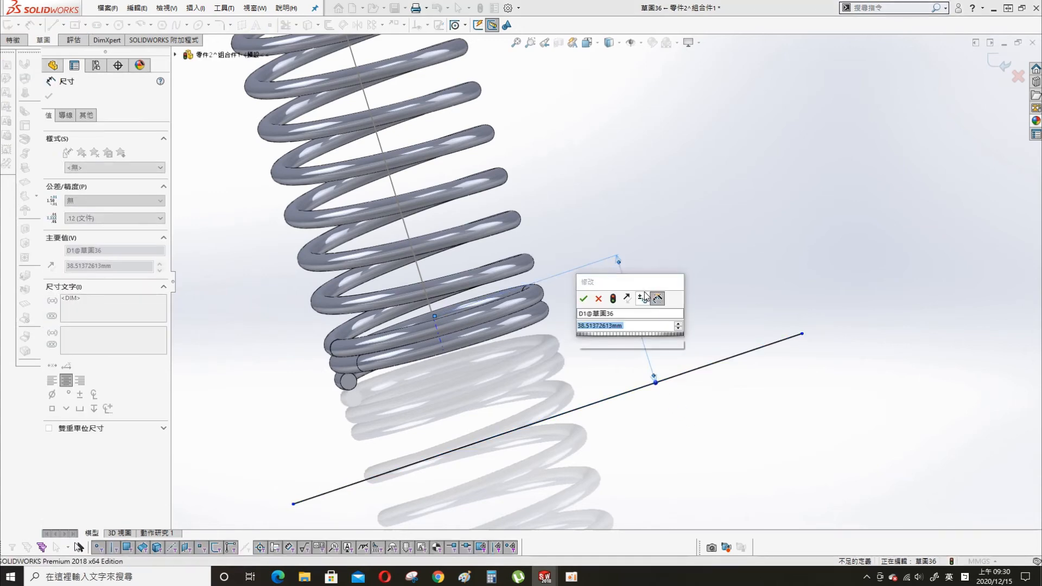
key(Return)
click(624, 205)
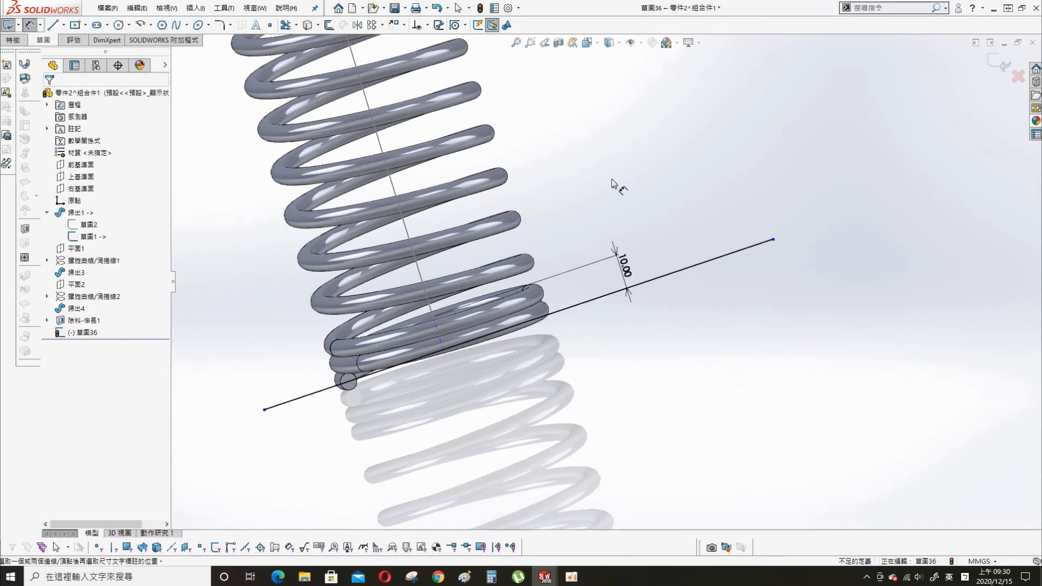
Cut-extrude with this line using 完全貫穿-兩者 and the cut side reversed to trim the spring's lower end flat.
mouse_move(617, 181)
middle_down()
mouse_move(552, 216)
mouse_move(599, 250)
middle_up()
key(s)
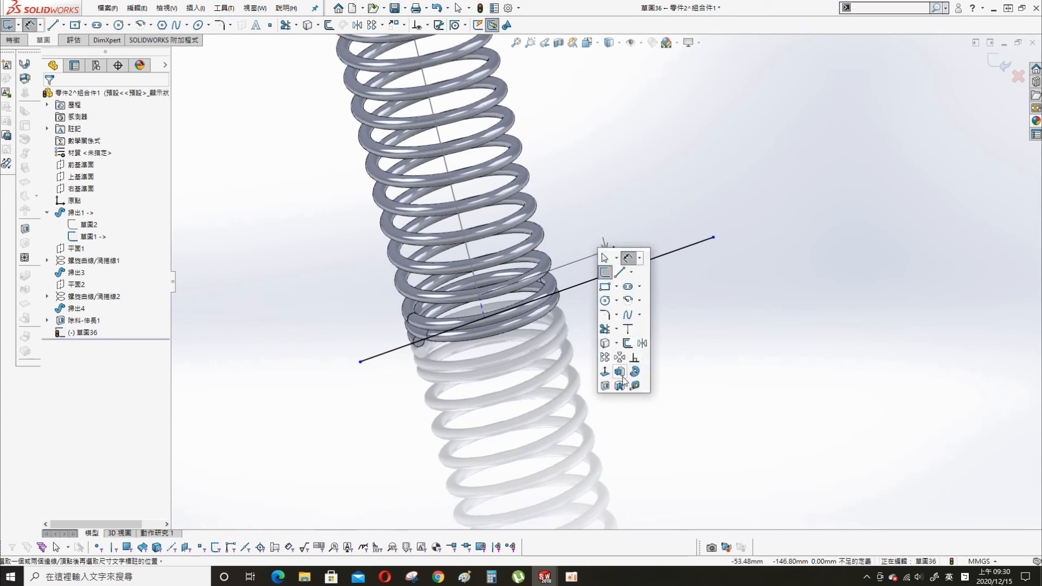
click(619, 385)
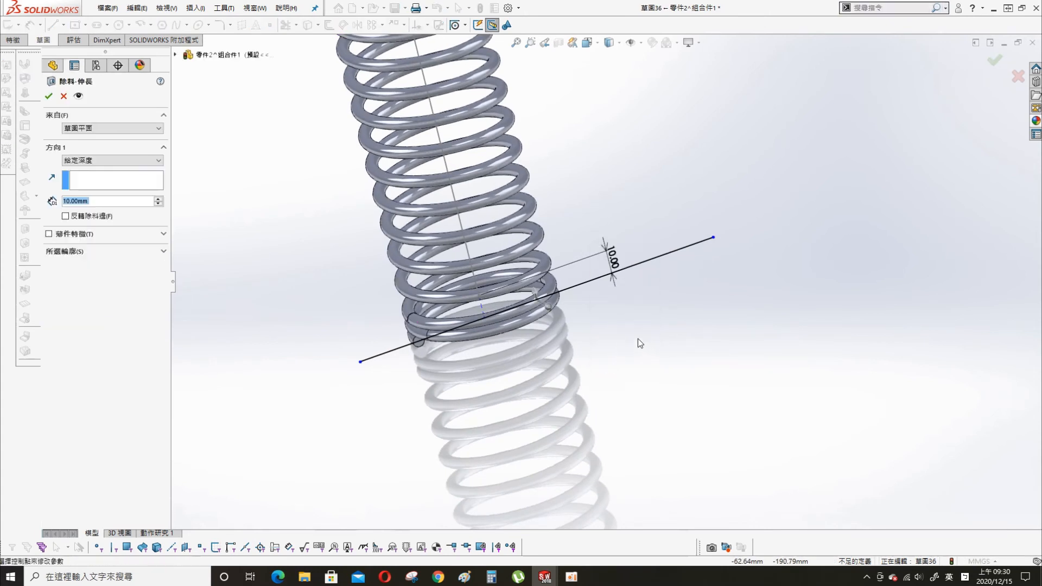
click(109, 160)
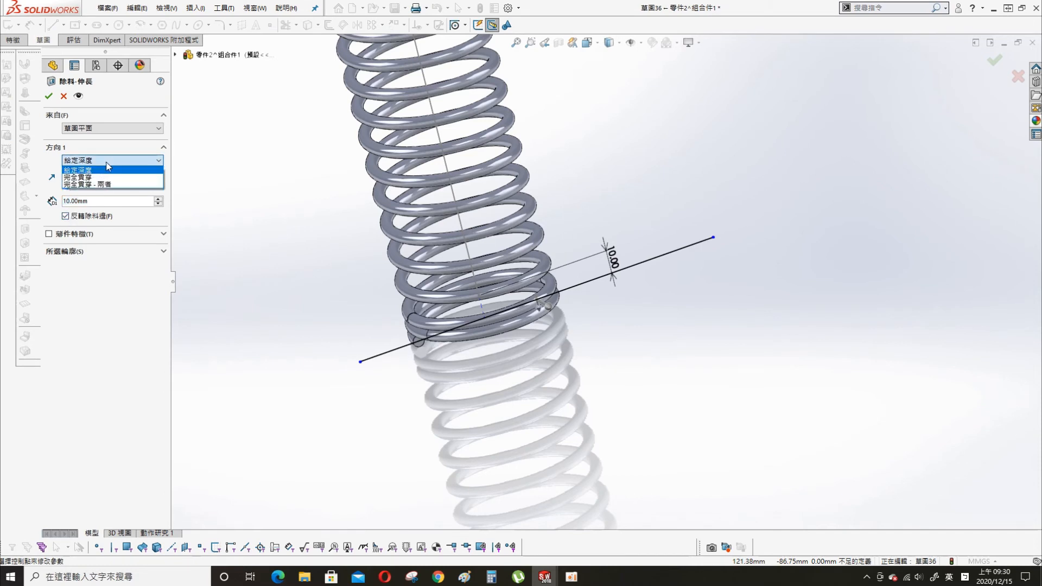
click(106, 187)
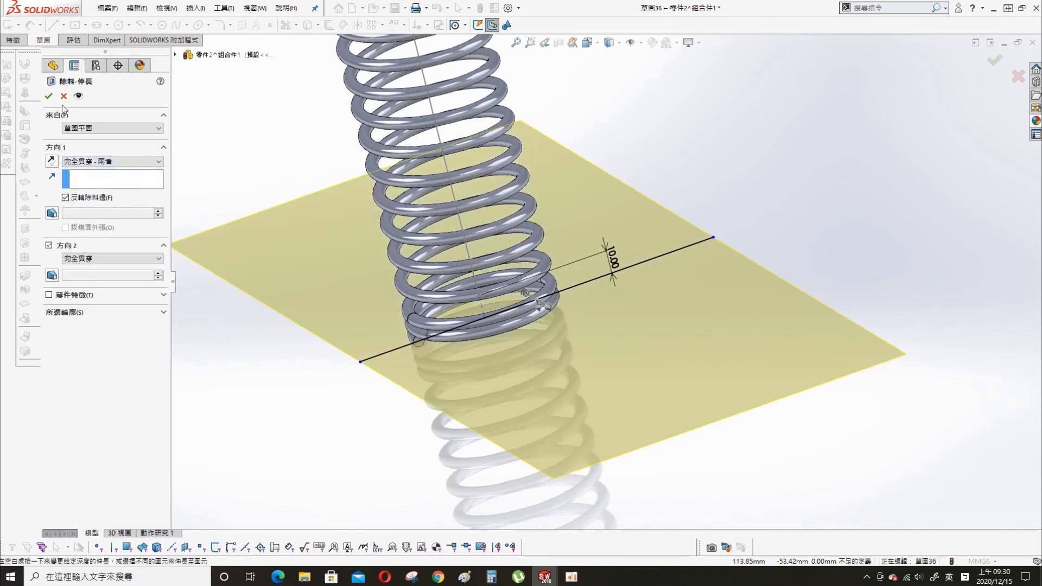
click(49, 96)
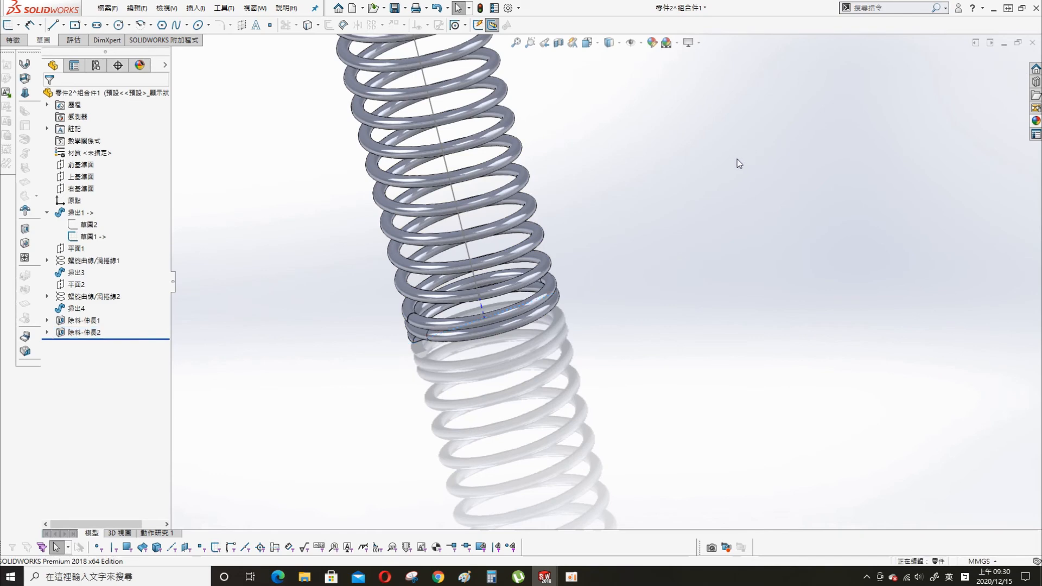
Switch to the 組合件1 assembly window with the trimmed spring and hide the spring's path sketch 草圖1.
middle_drag(723, 164, 719, 142)
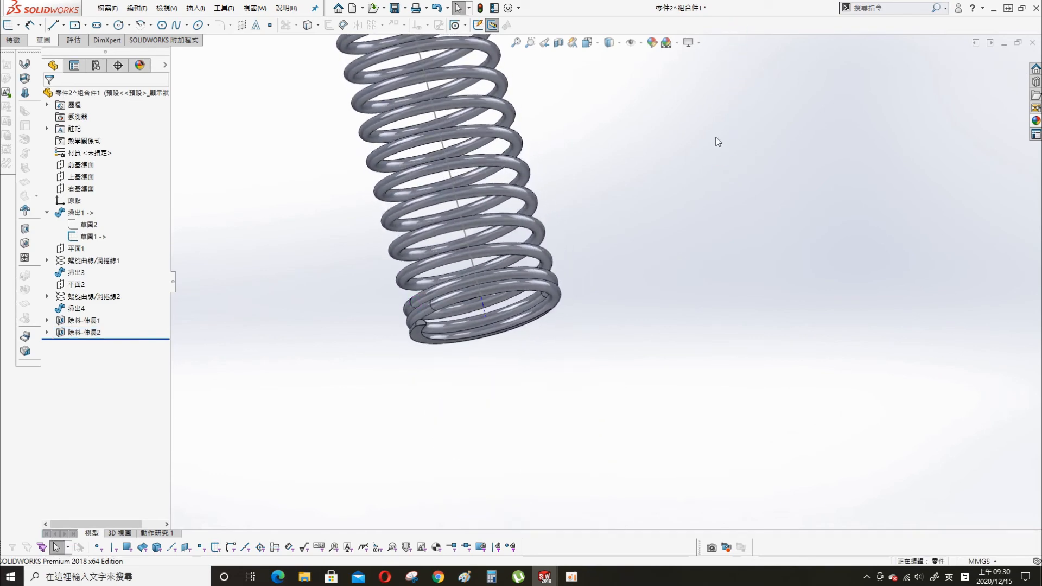
click(266, 8)
click(380, 153)
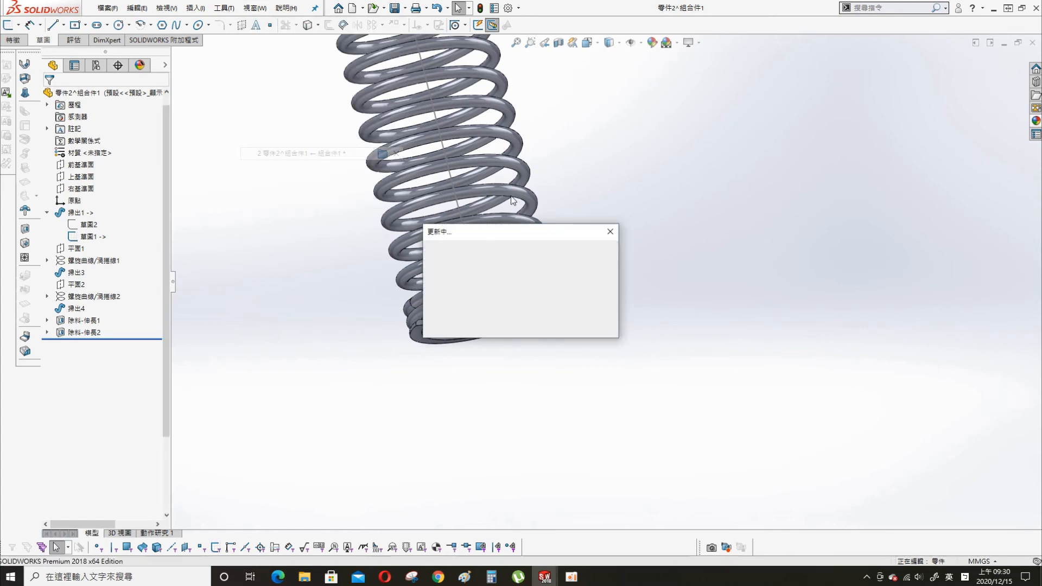
scroll(640, 158, up, 1)
scroll(662, 203, down, 1)
middle_click(647, 186)
middle_drag(646, 185, 565, 175)
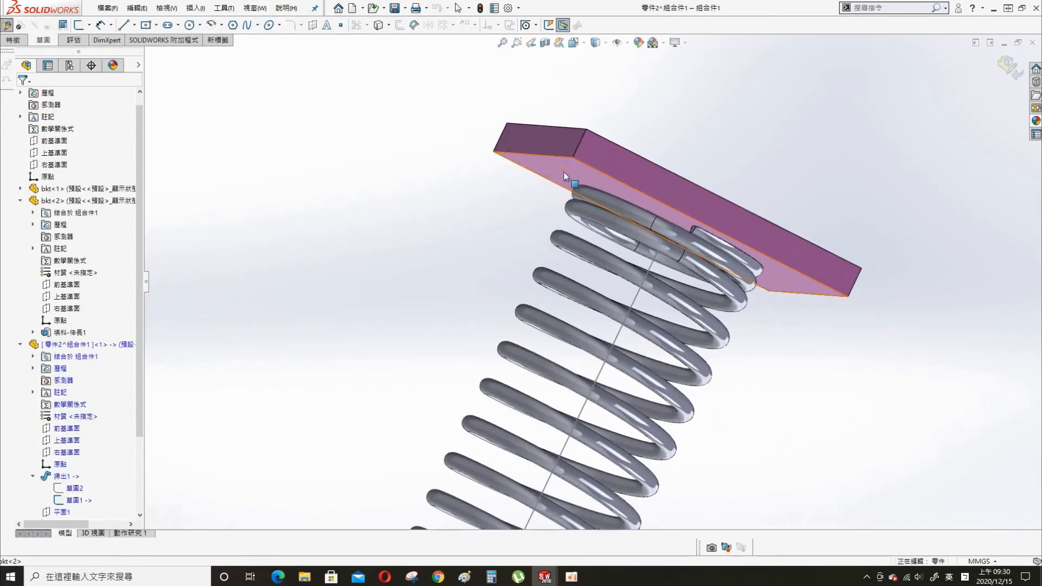
scroll(564, 176, up, 5)
middle_drag(625, 334, 575, 329)
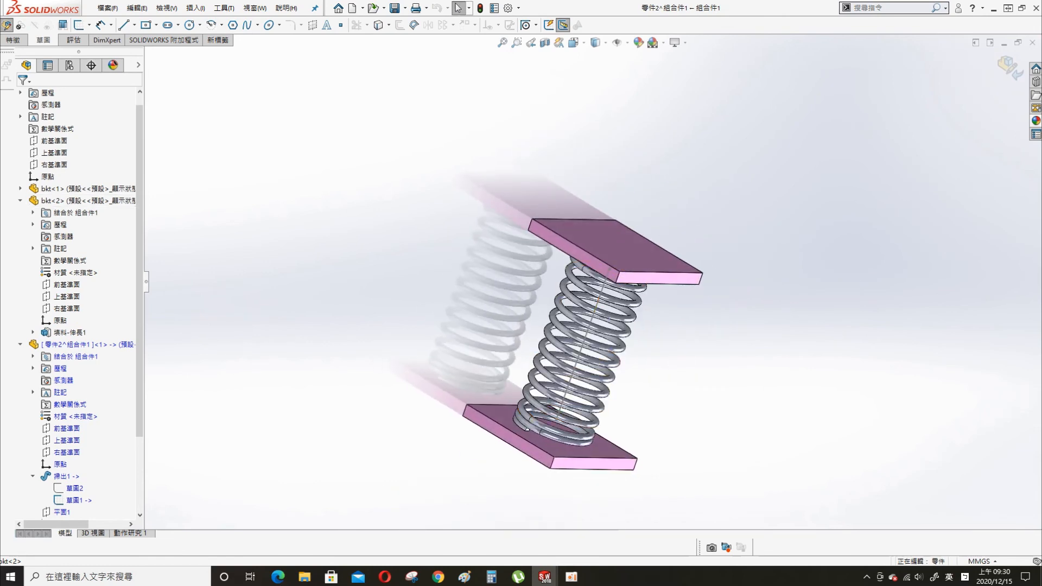
click(75, 504)
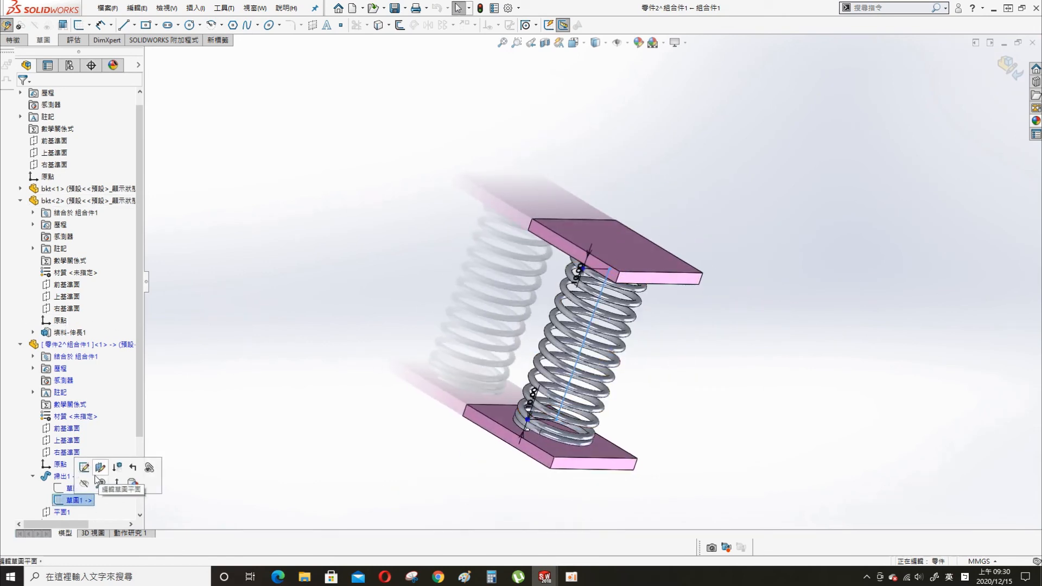
click(85, 483)
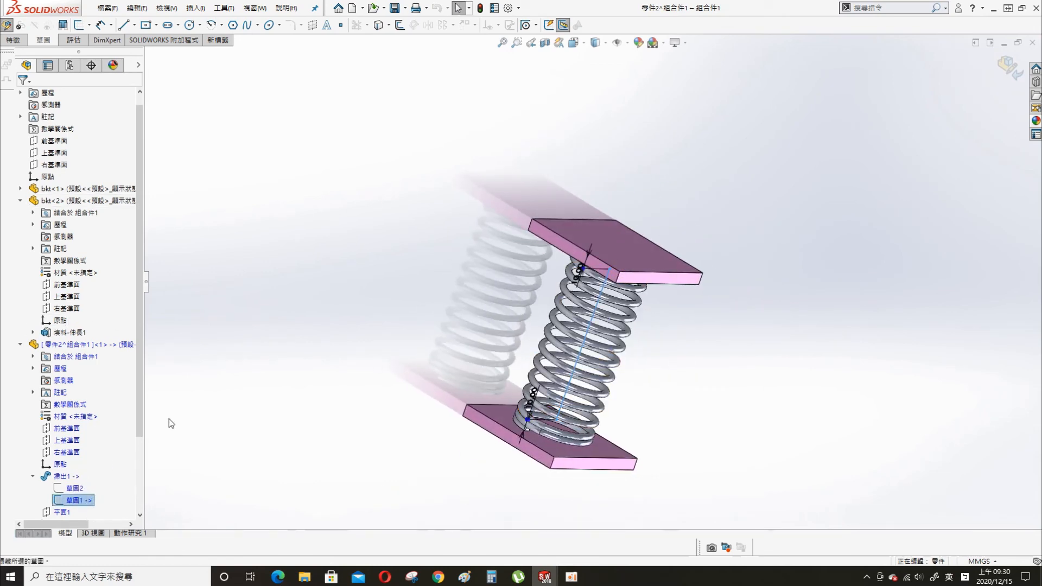
Leave in-context part editing and move the upper plate bkt<2> down toward the lower plate to compress the spring.
click(673, 280)
click(602, 459)
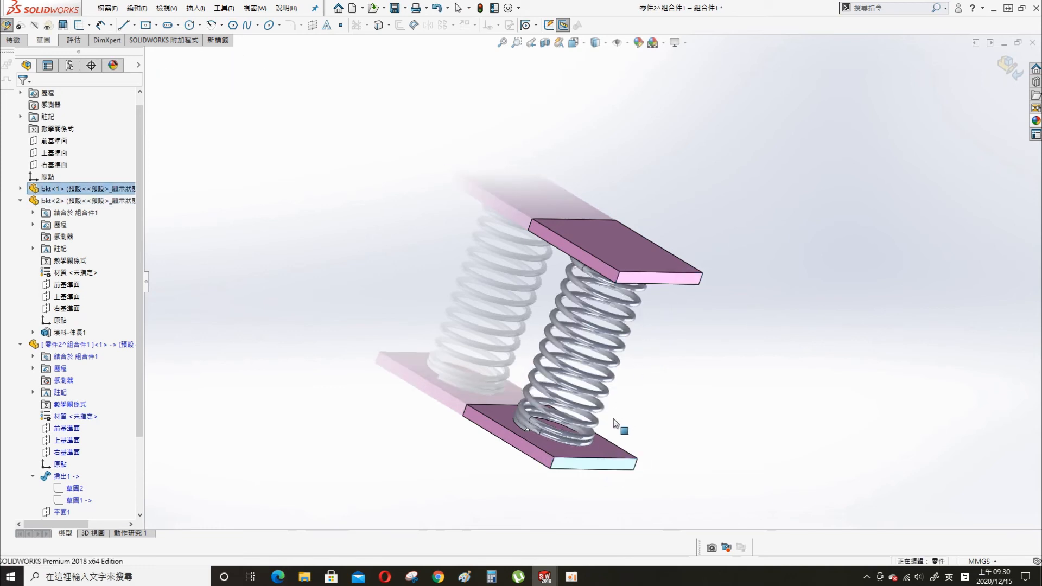
click(618, 250)
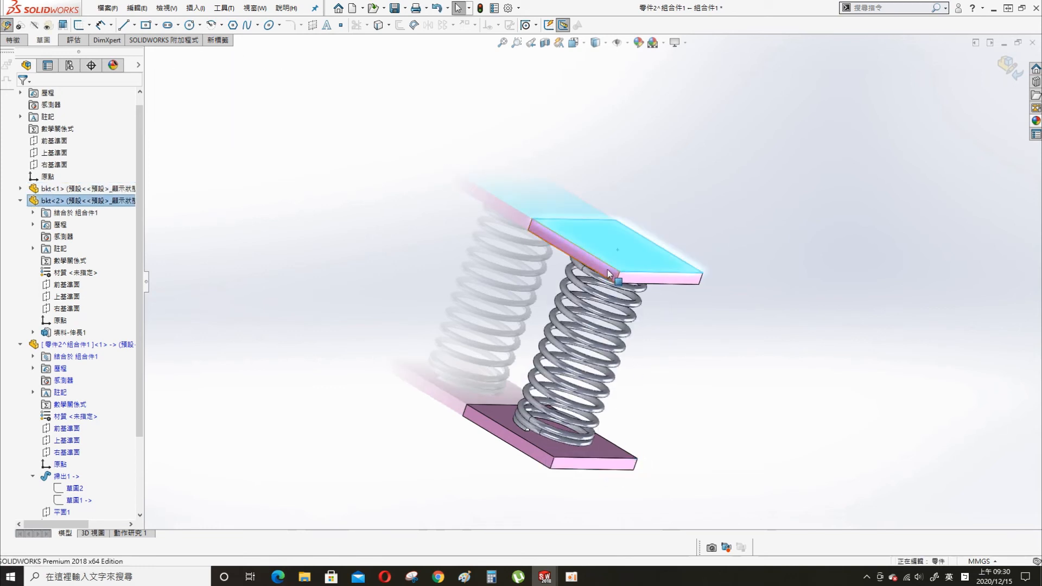
click(607, 269)
click(292, 301)
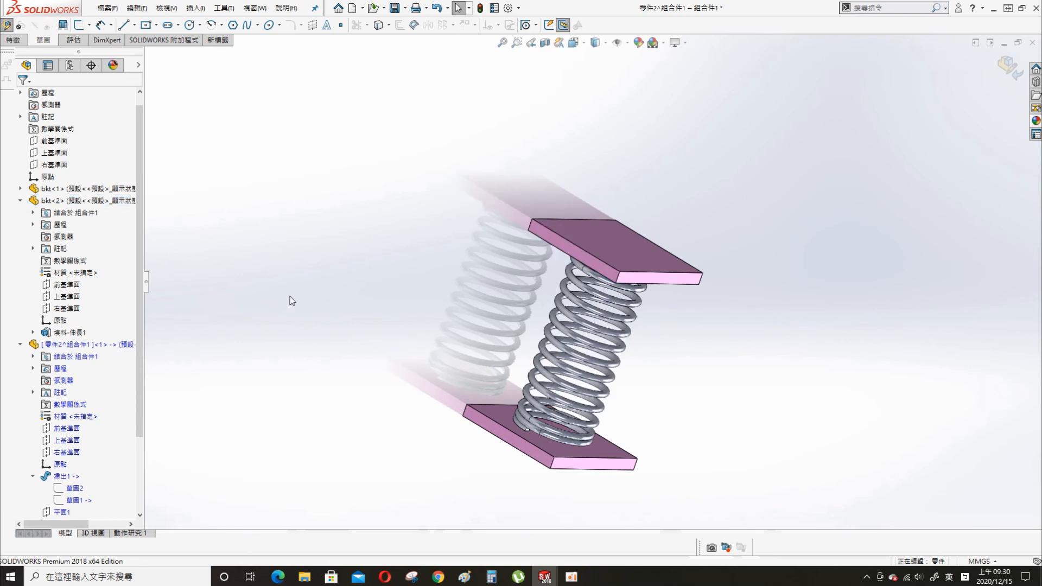
click(1010, 66)
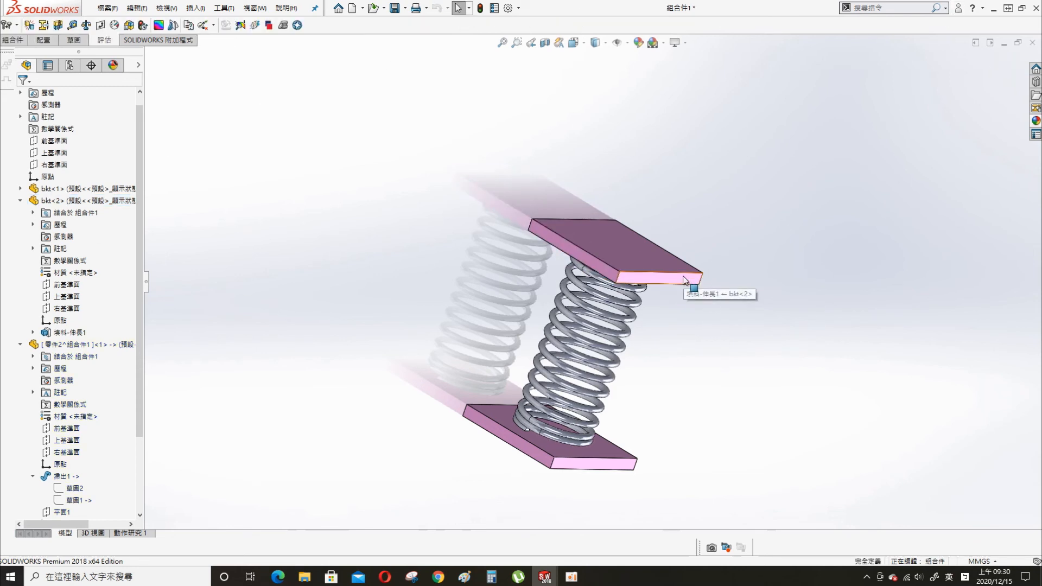
drag(686, 275, 627, 430)
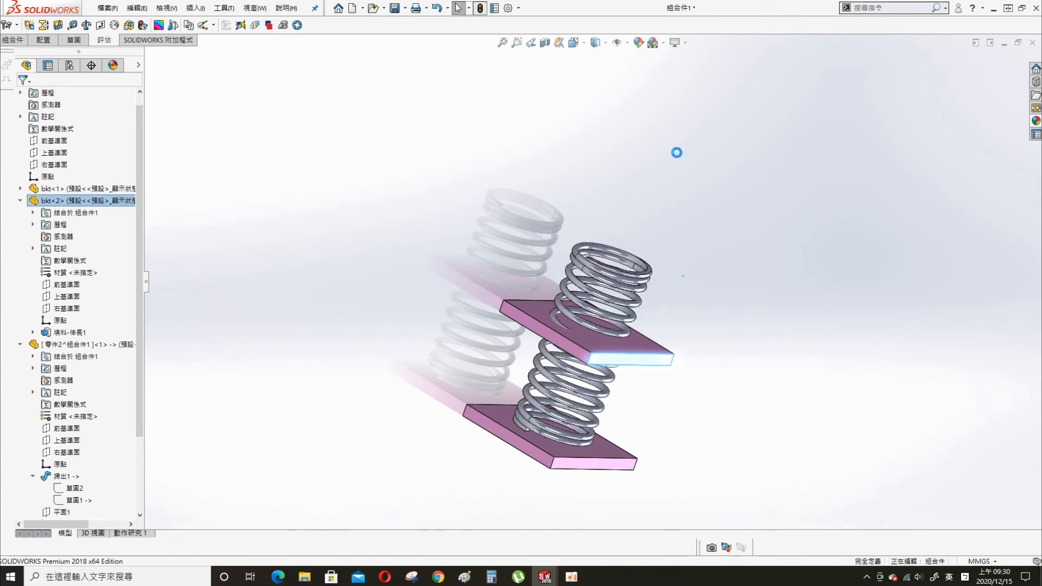
Turn off the RealView graphics so the assembly is shown without floor reflections.
mouse_move(748, 348)
middle_down()
mouse_move(665, 291)
mouse_move(726, 336)
mouse_move(705, 295)
mouse_move(624, 448)
mouse_move(572, 414)
mouse_move(736, 341)
middle_up()
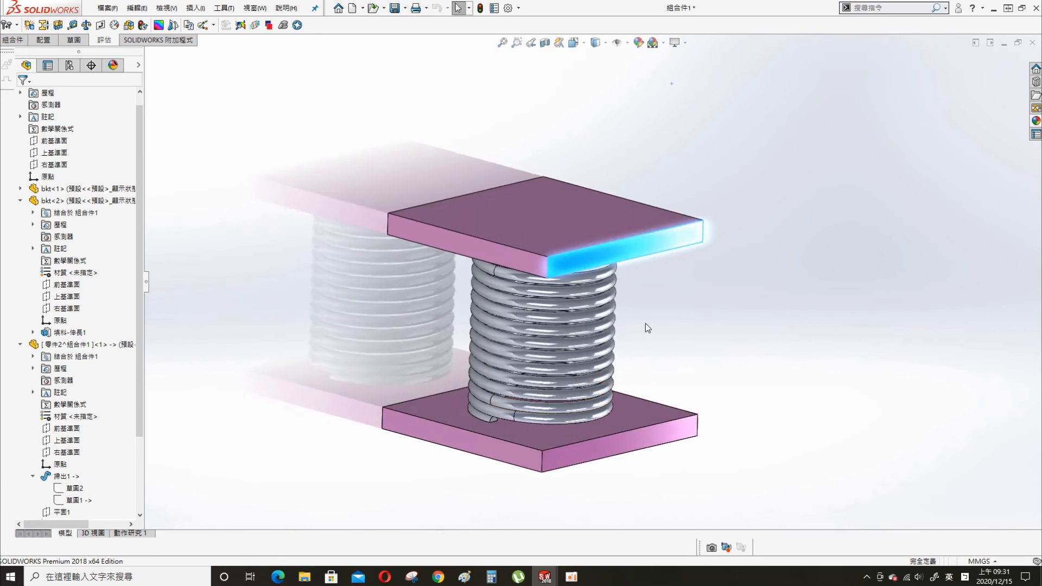
click(685, 42)
click(701, 49)
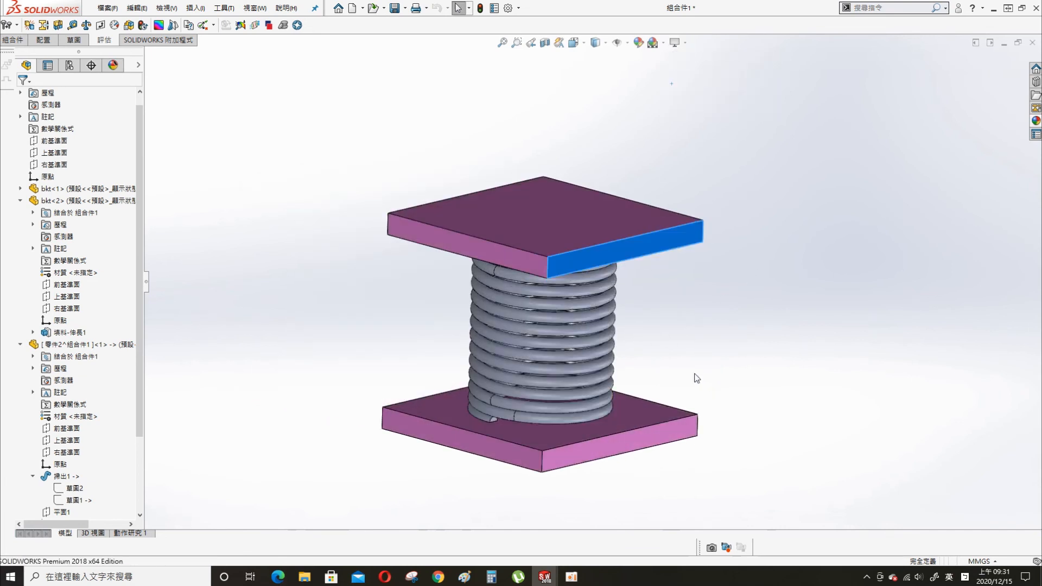
click(123, 533)
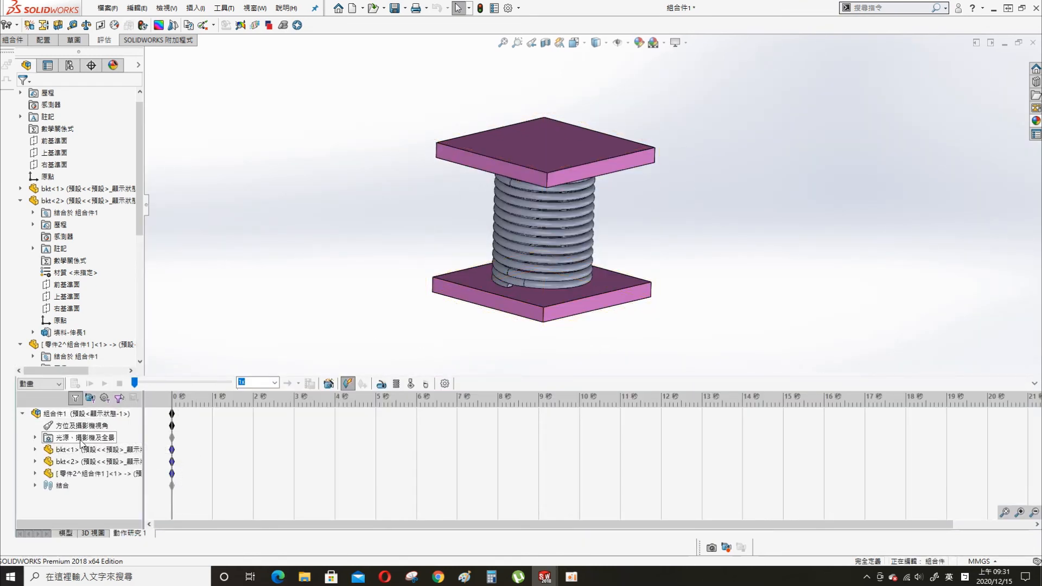
click(98, 462)
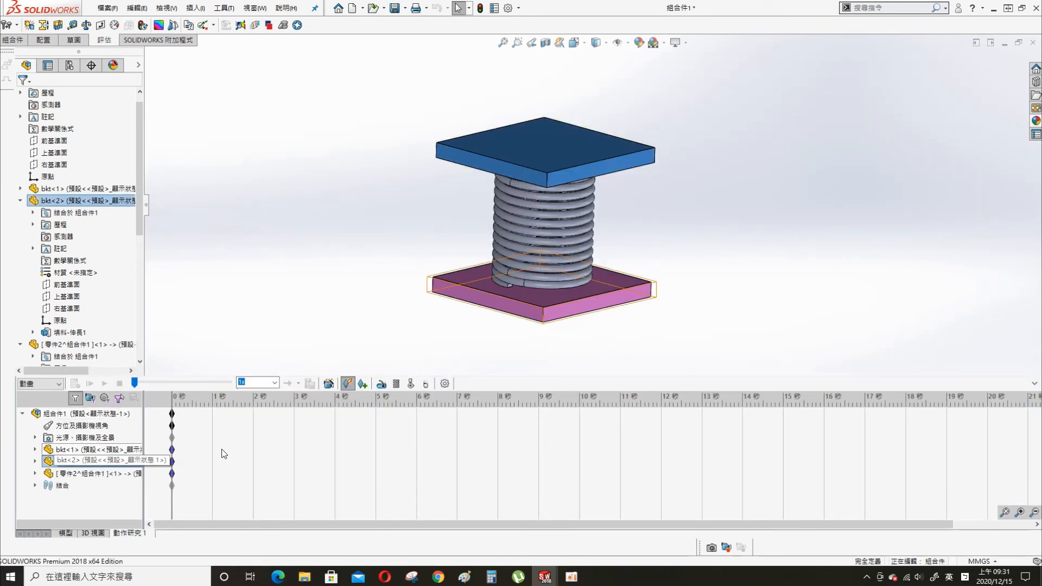
click(380, 385)
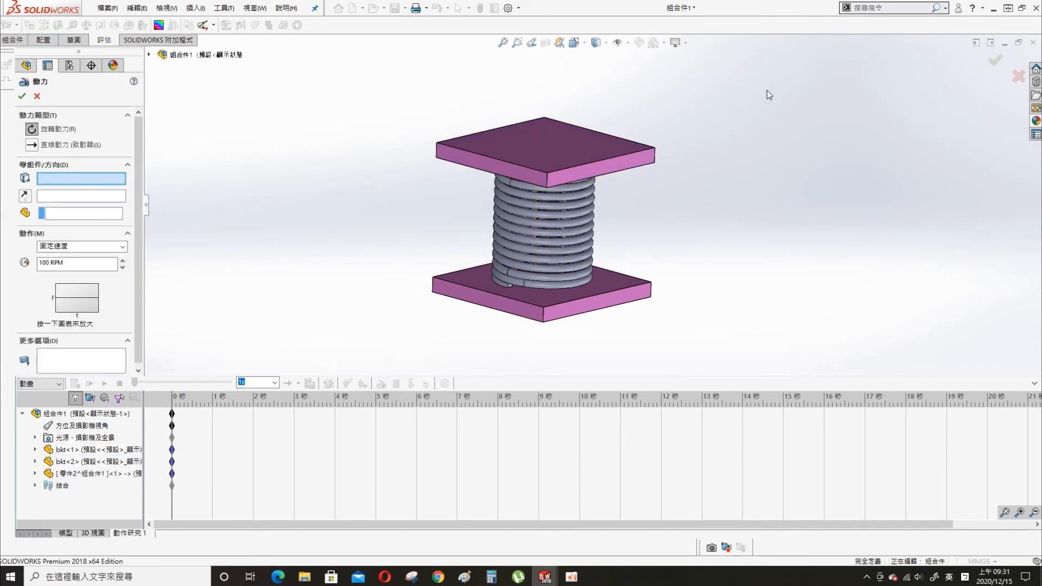
click(551, 143)
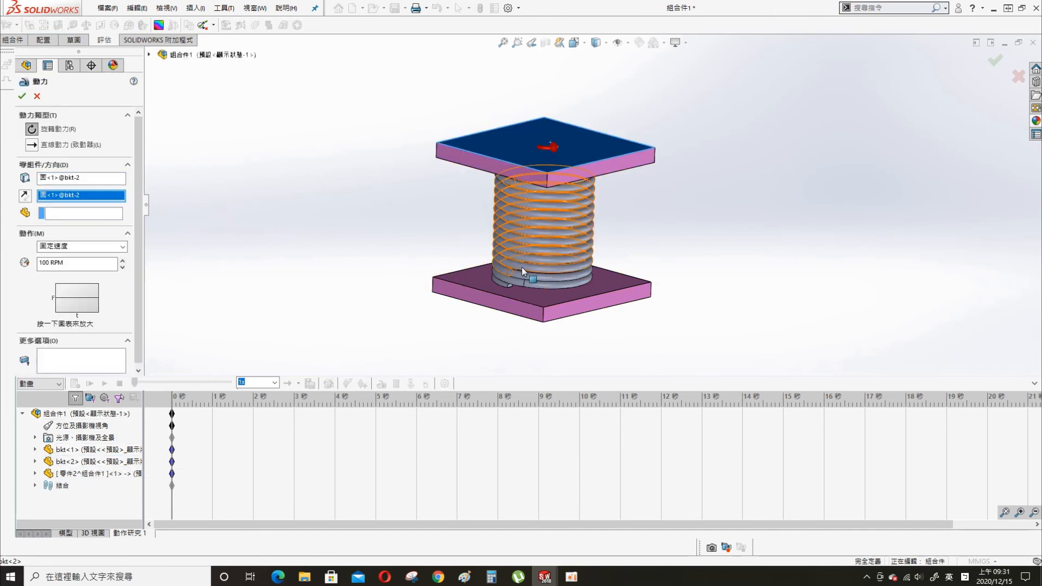
click(73, 146)
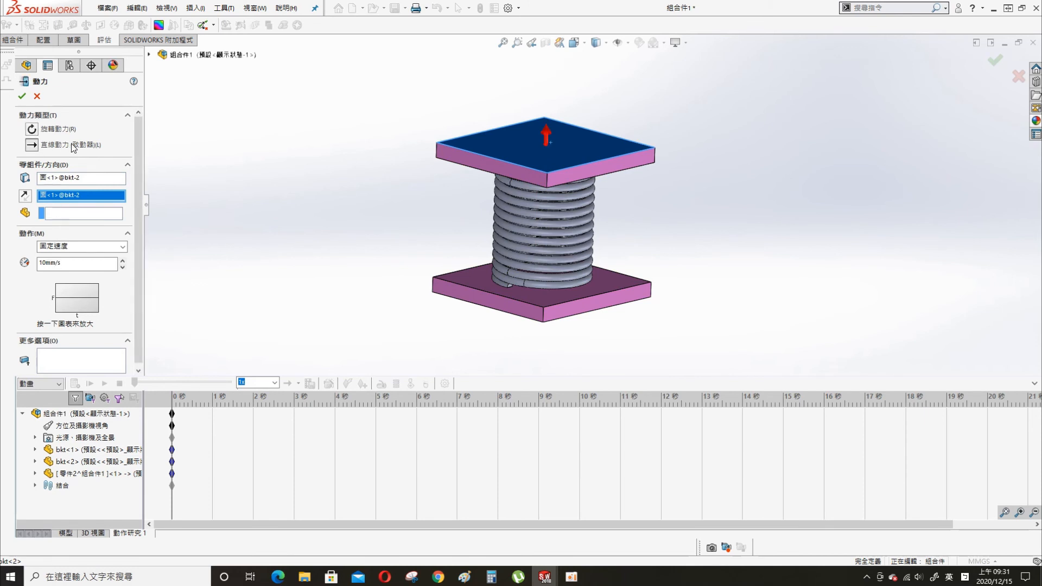
click(97, 247)
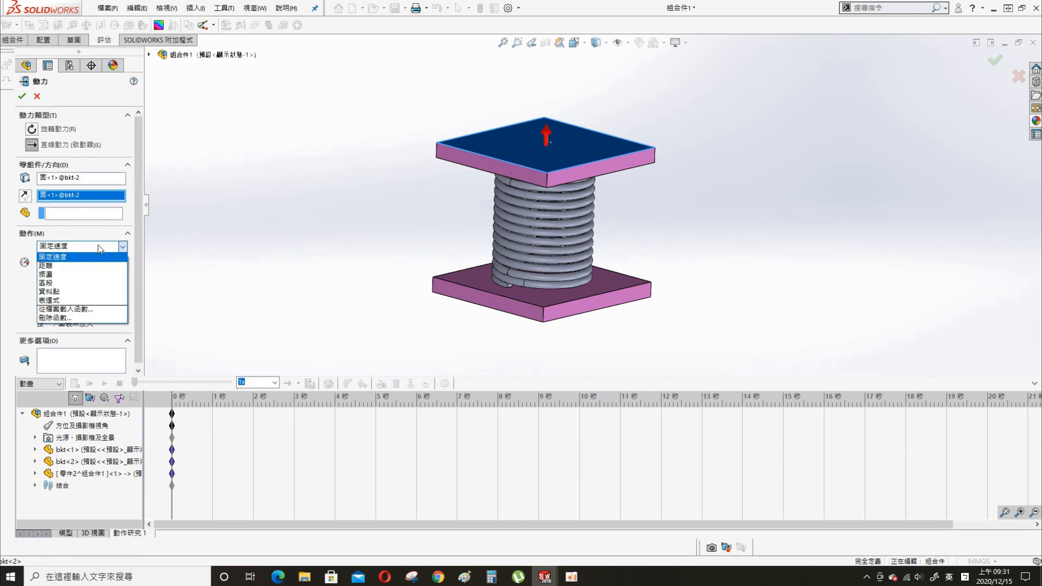
click(61, 500)
click(36, 486)
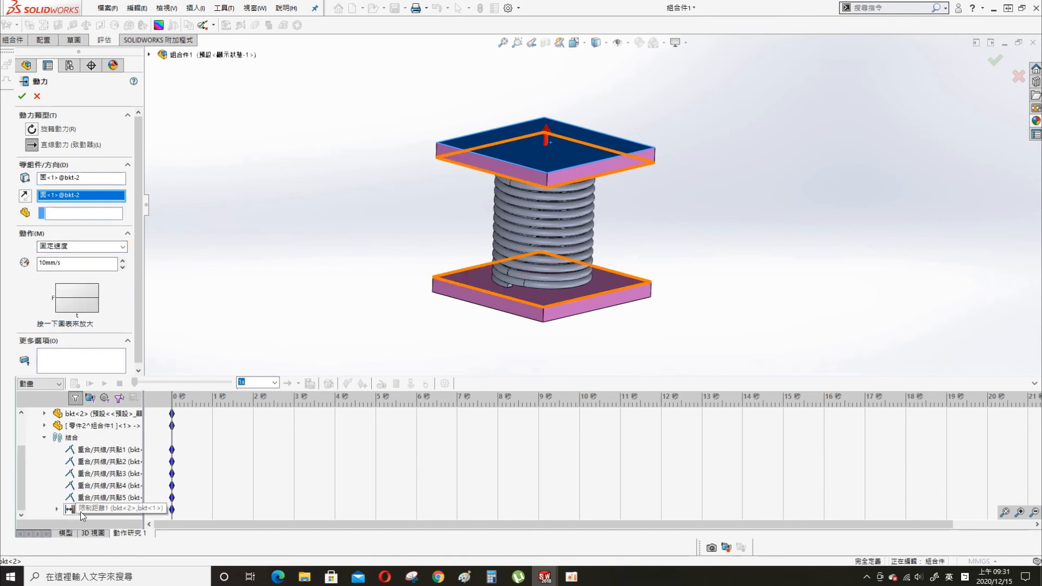
right_click(83, 512)
click(22, 520)
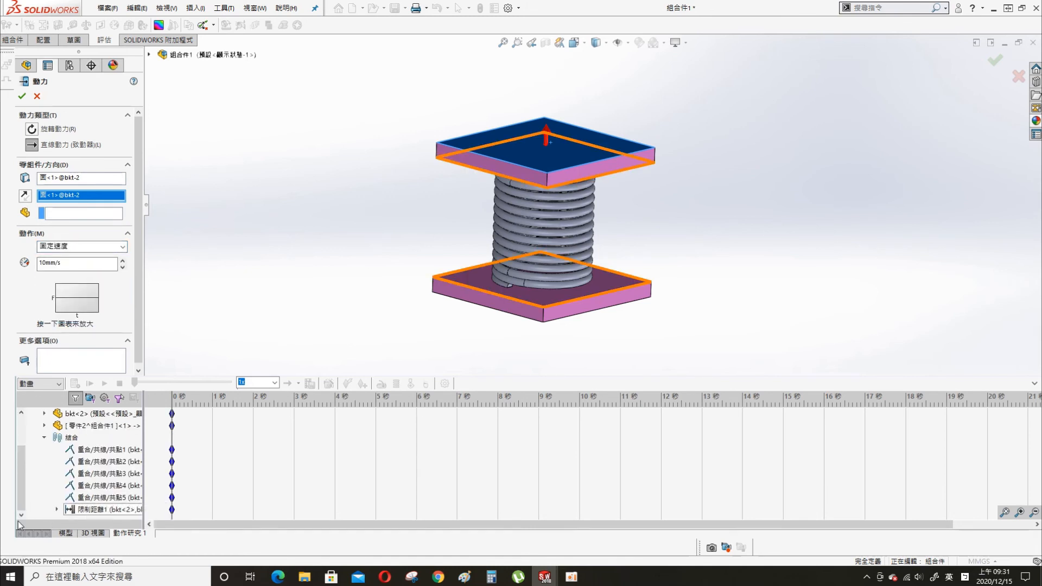
click(56, 510)
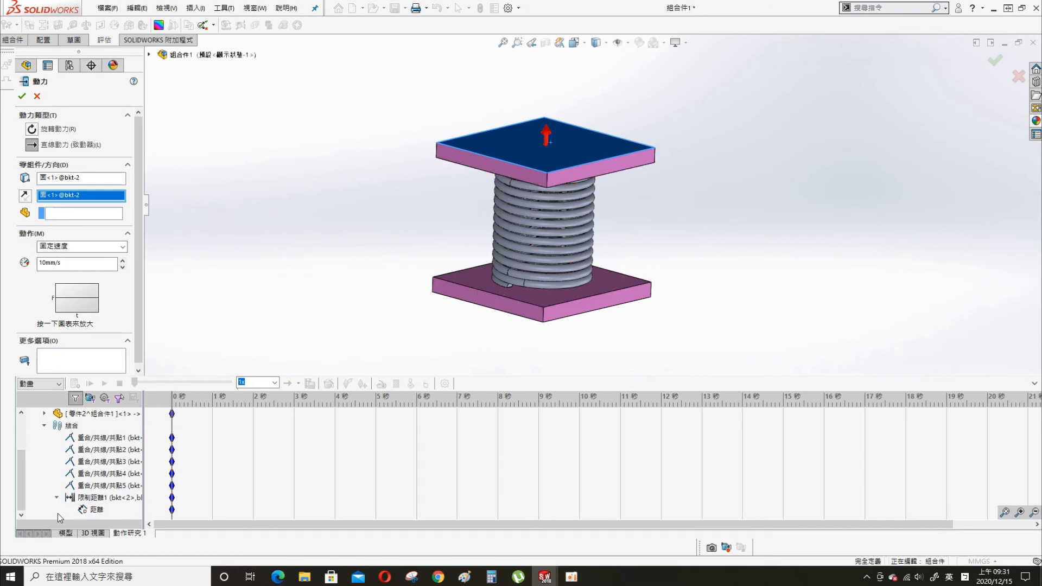
right_click(95, 514)
click(254, 8)
click(67, 535)
click(35, 96)
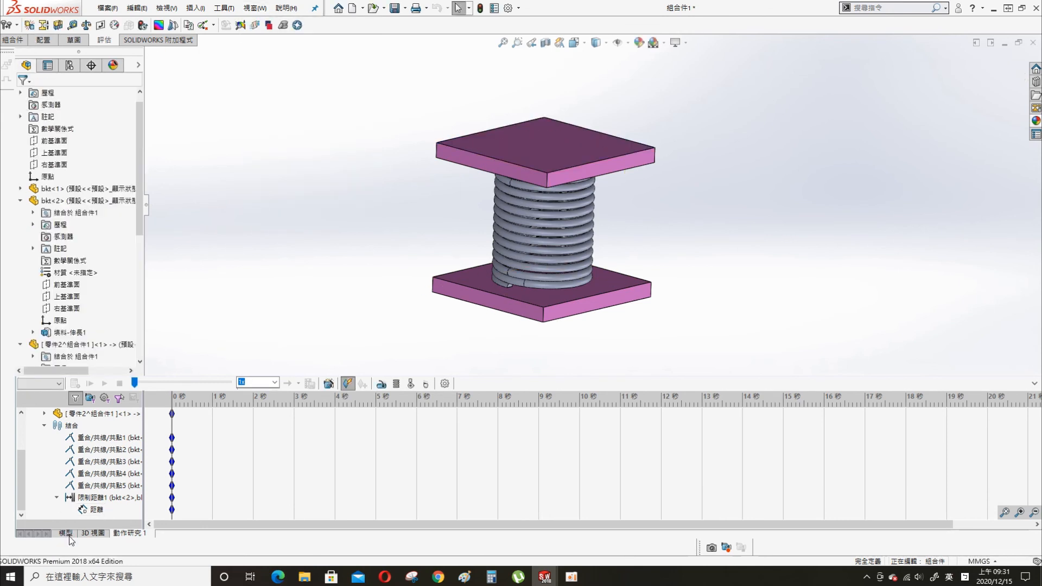
Return to the assembly model and check the maximum and minimum distances in the definition of the plates' limit mate 限制距離1.
click(66, 534)
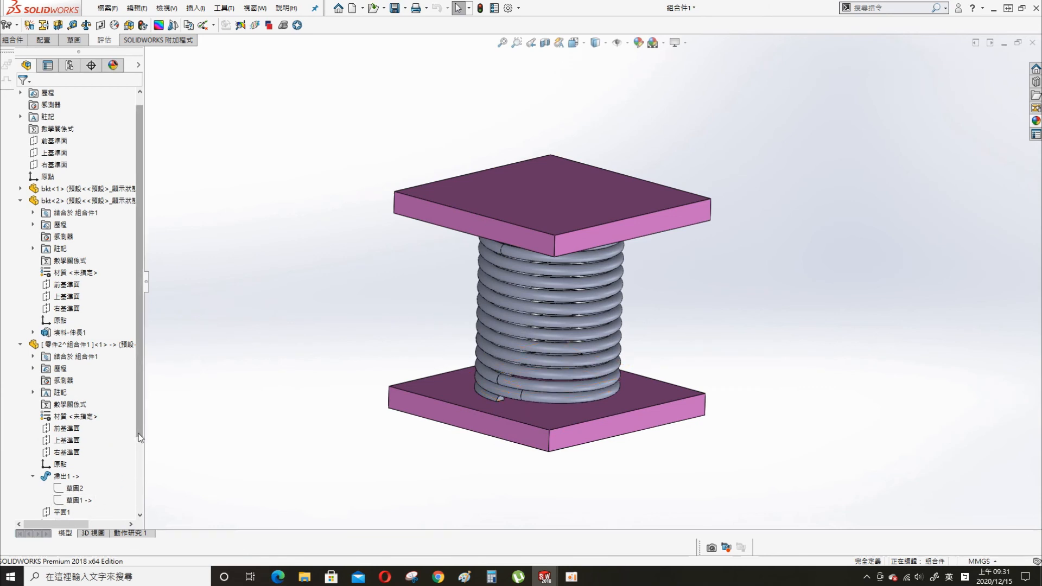
scroll(140, 438, down, 5)
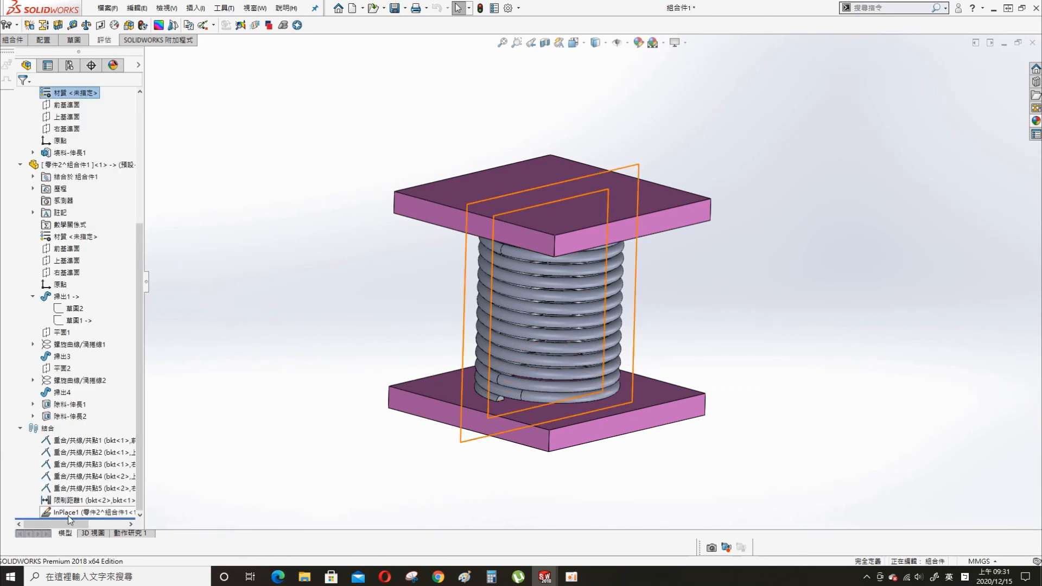
right_click(76, 502)
click(102, 313)
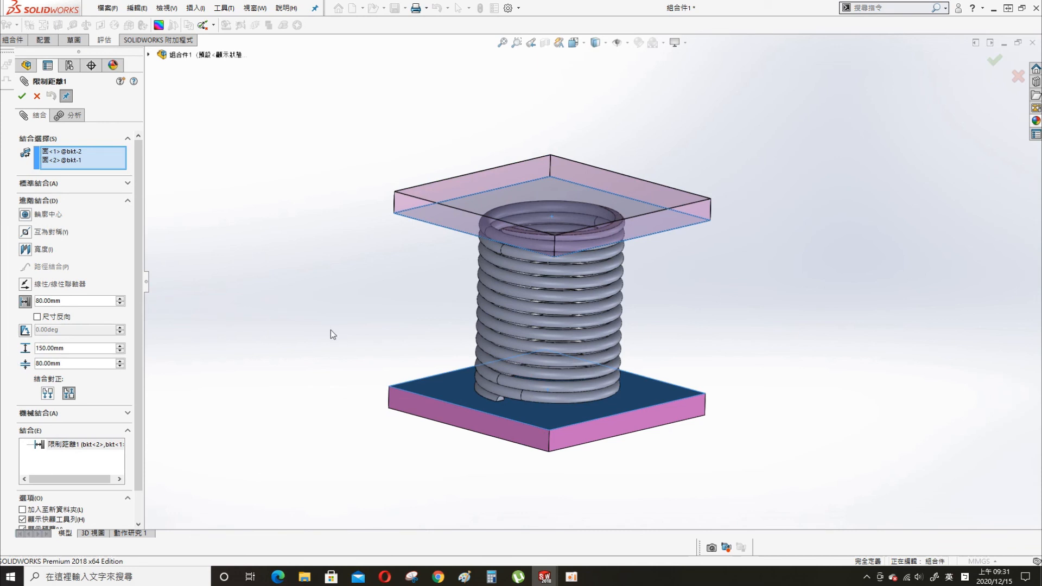
click(21, 96)
In 動作研究 1, add an oscillating (振盪) linear motor on the upper plate's top face with 70 mm displacement and 5 Hz frequency.
click(128, 533)
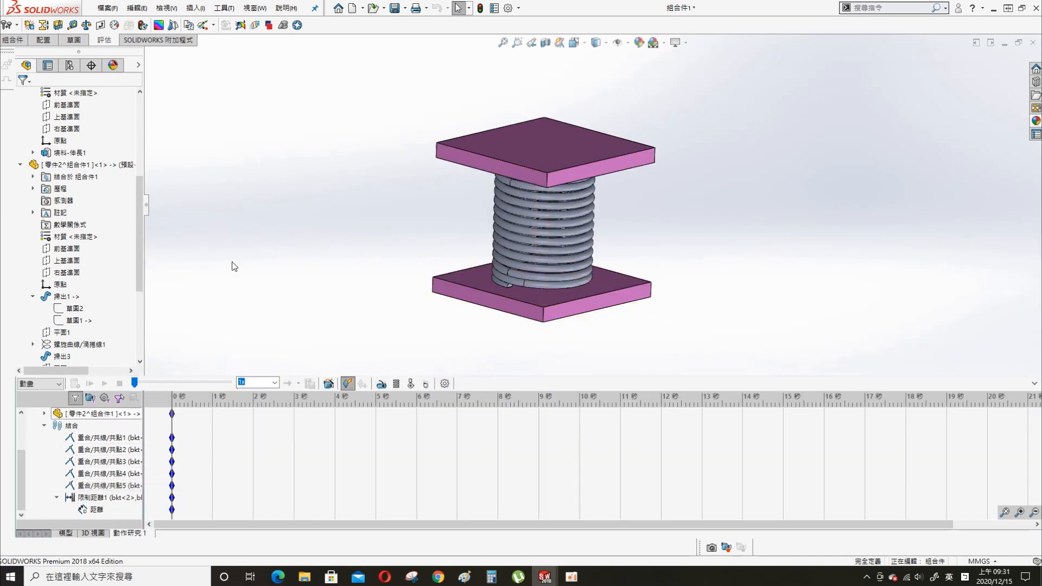
click(382, 384)
click(61, 146)
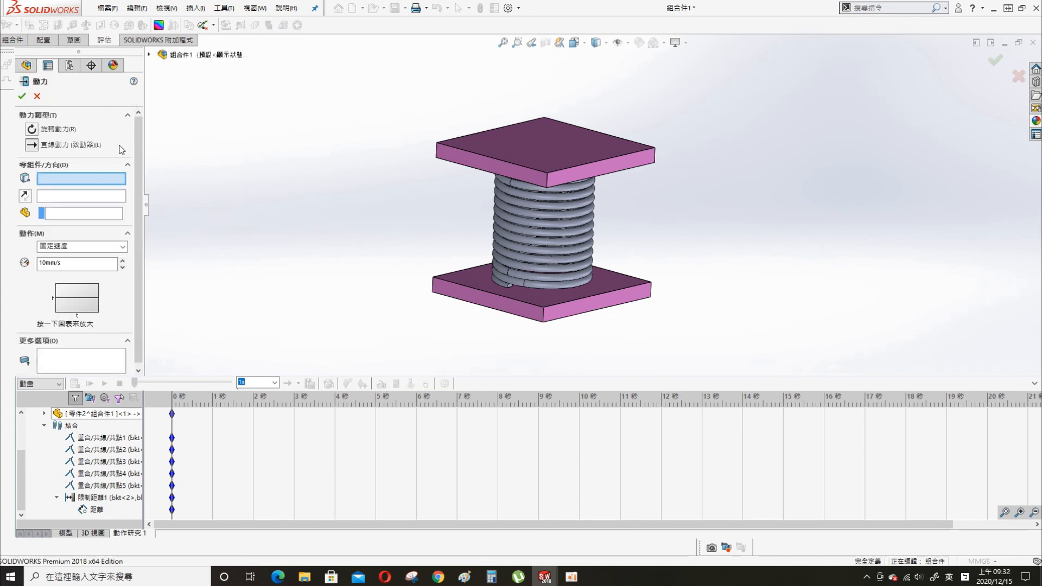
click(552, 154)
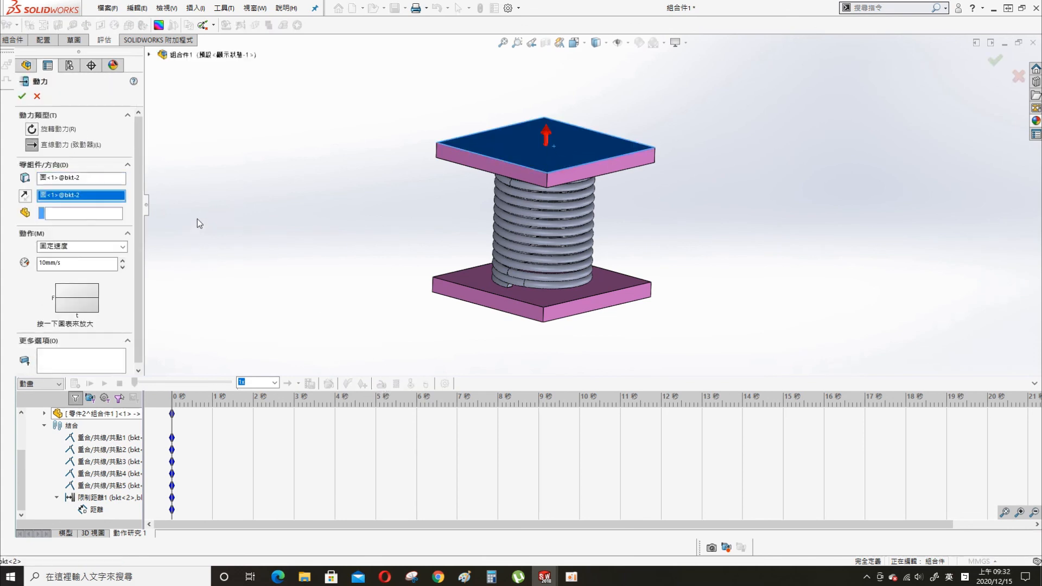
click(82, 247)
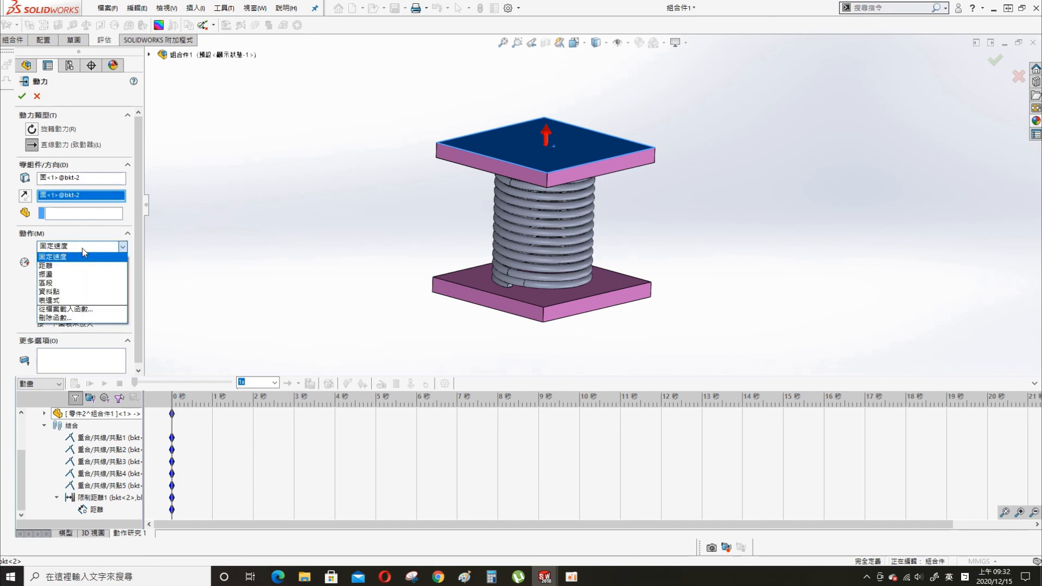
click(83, 276)
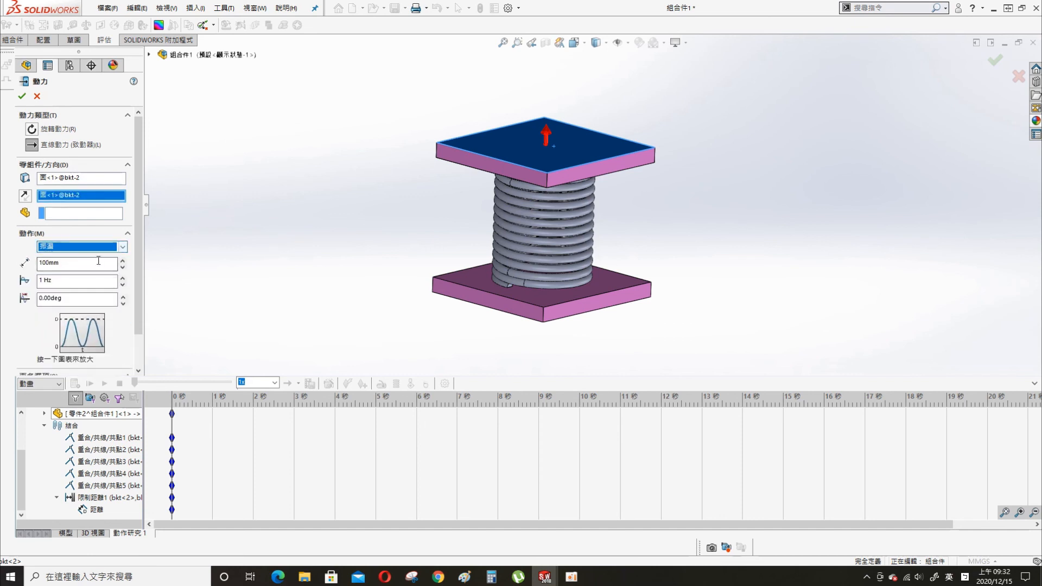
click(68, 266)
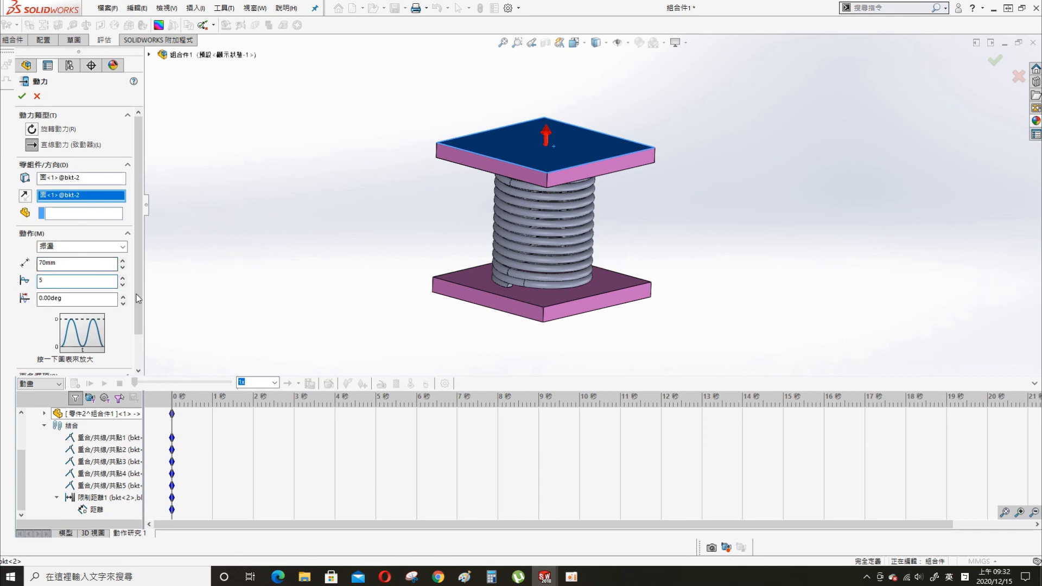
drag(135, 295, 146, 337)
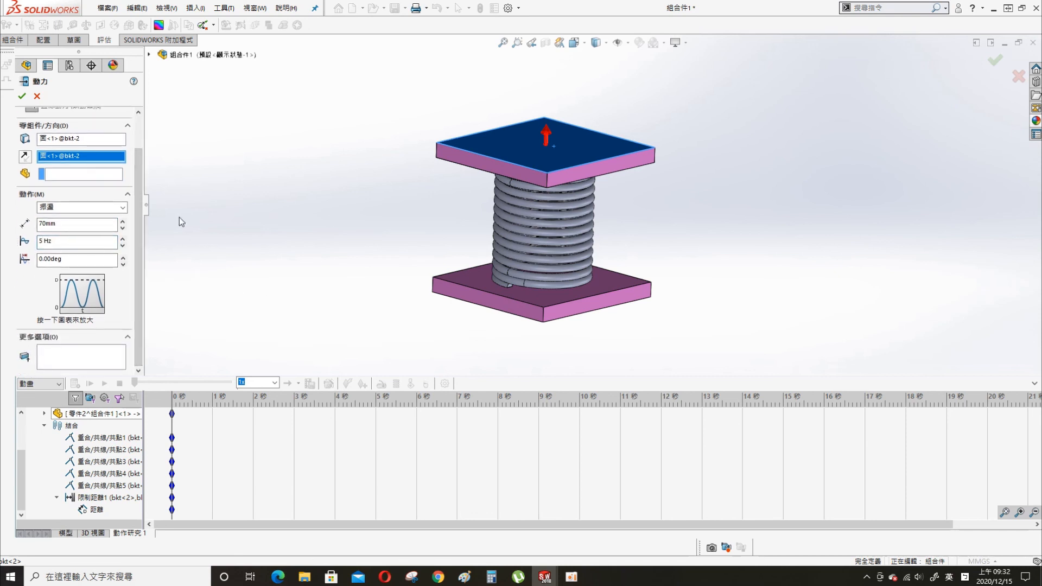
click(21, 96)
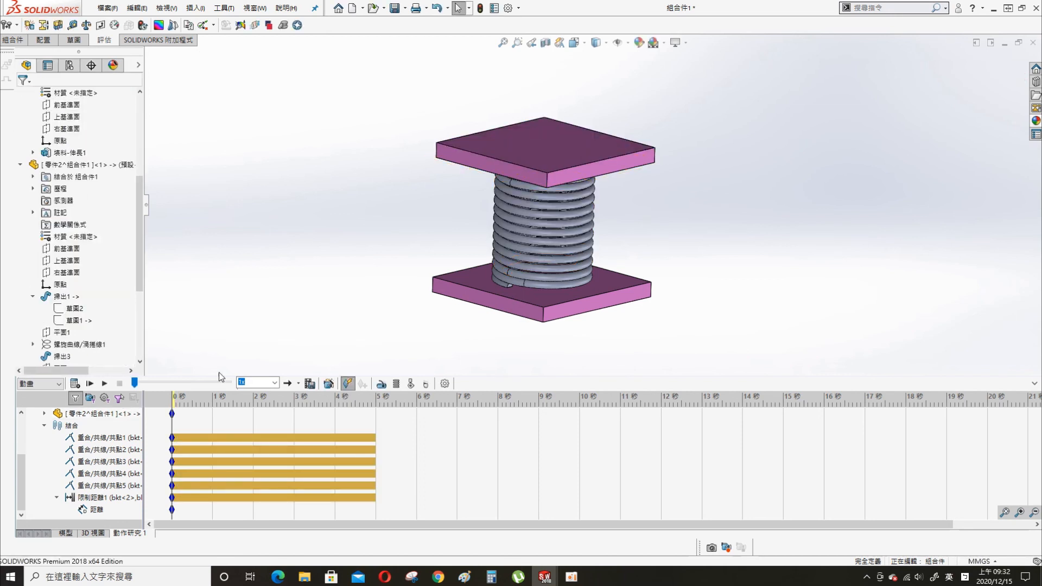
Calculate the motion study and play back the spring's compression animation.
click(75, 384)
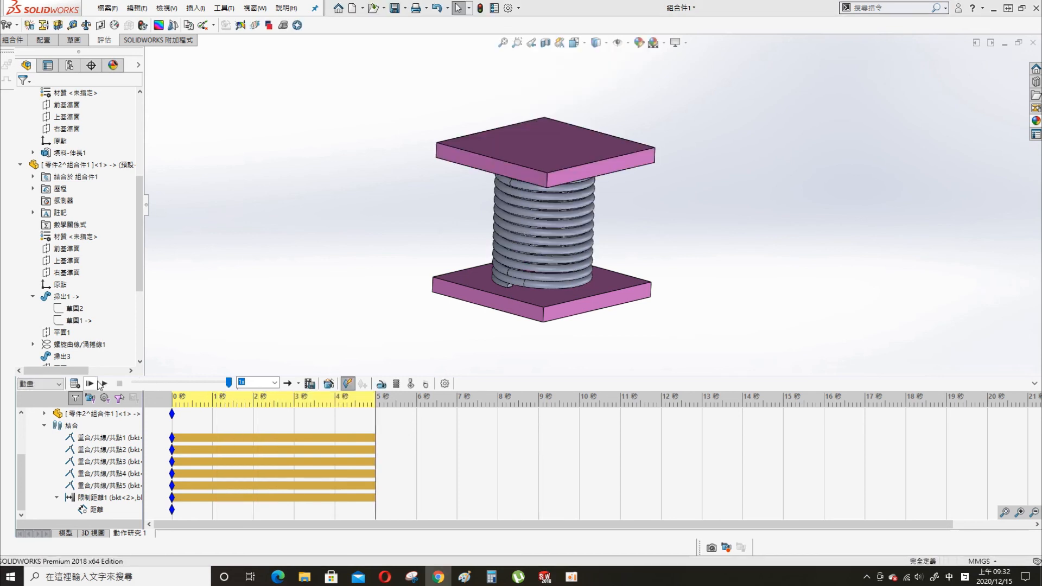
click(102, 384)
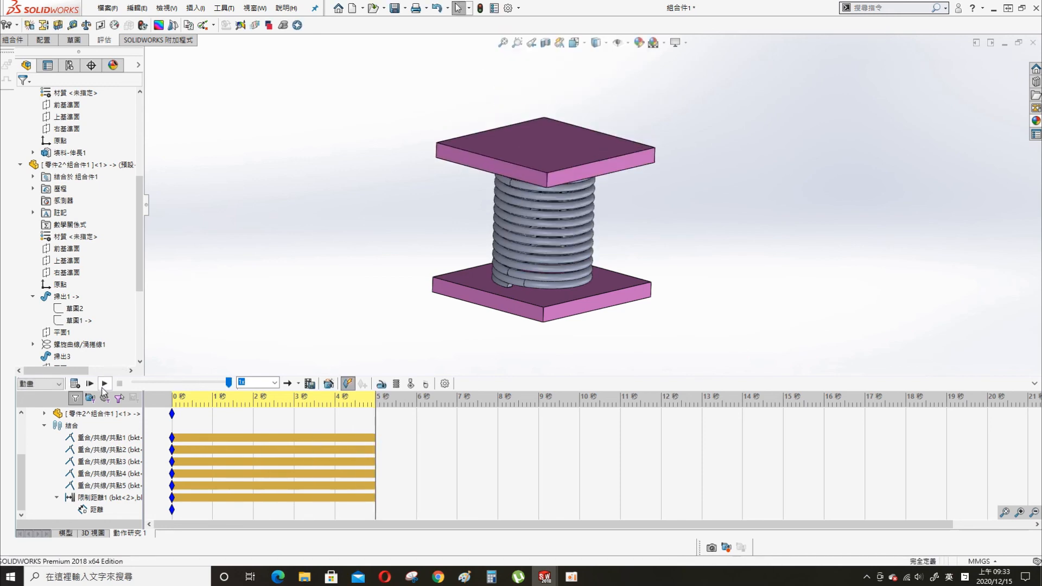
click(278, 402)
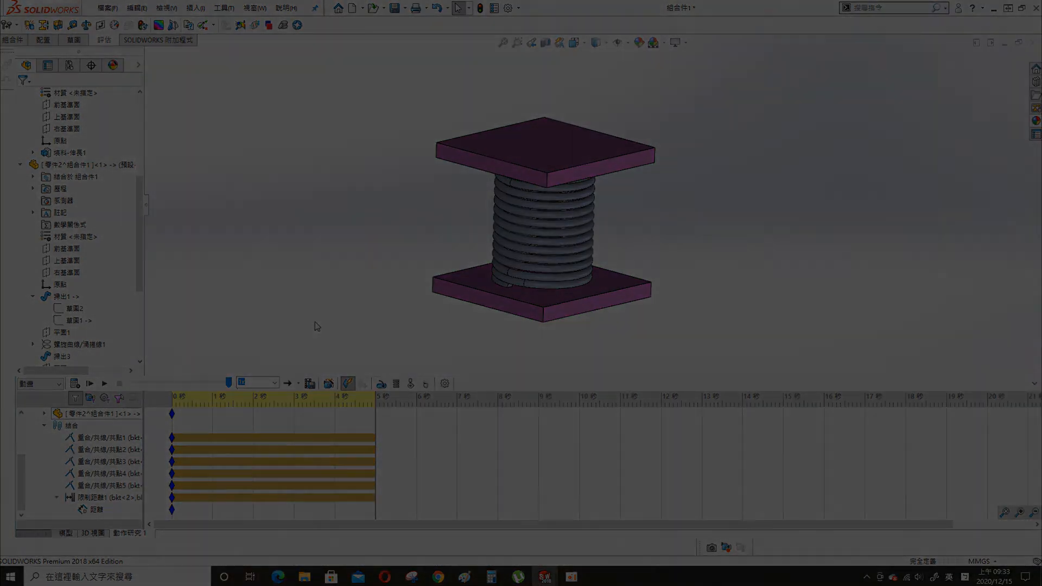